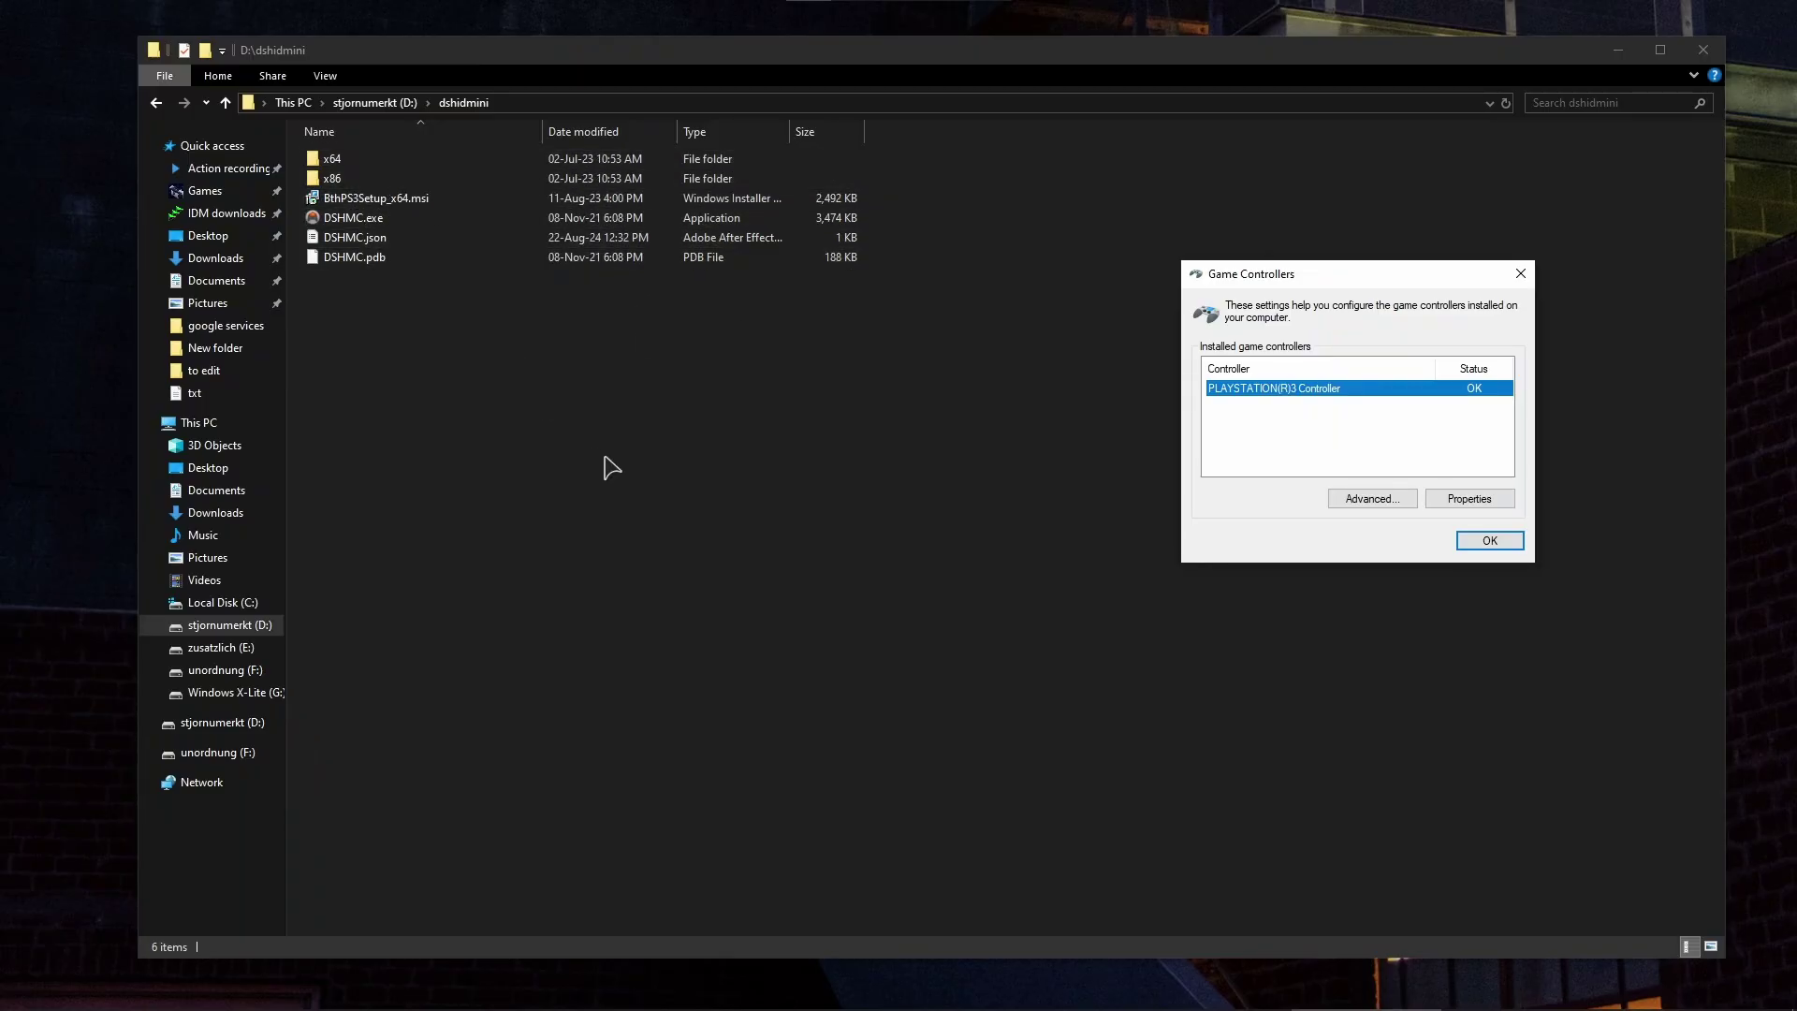
Install the dshidmini.inf driver from x64\dshidmini, confirming the device software installation.
double_click(328, 161)
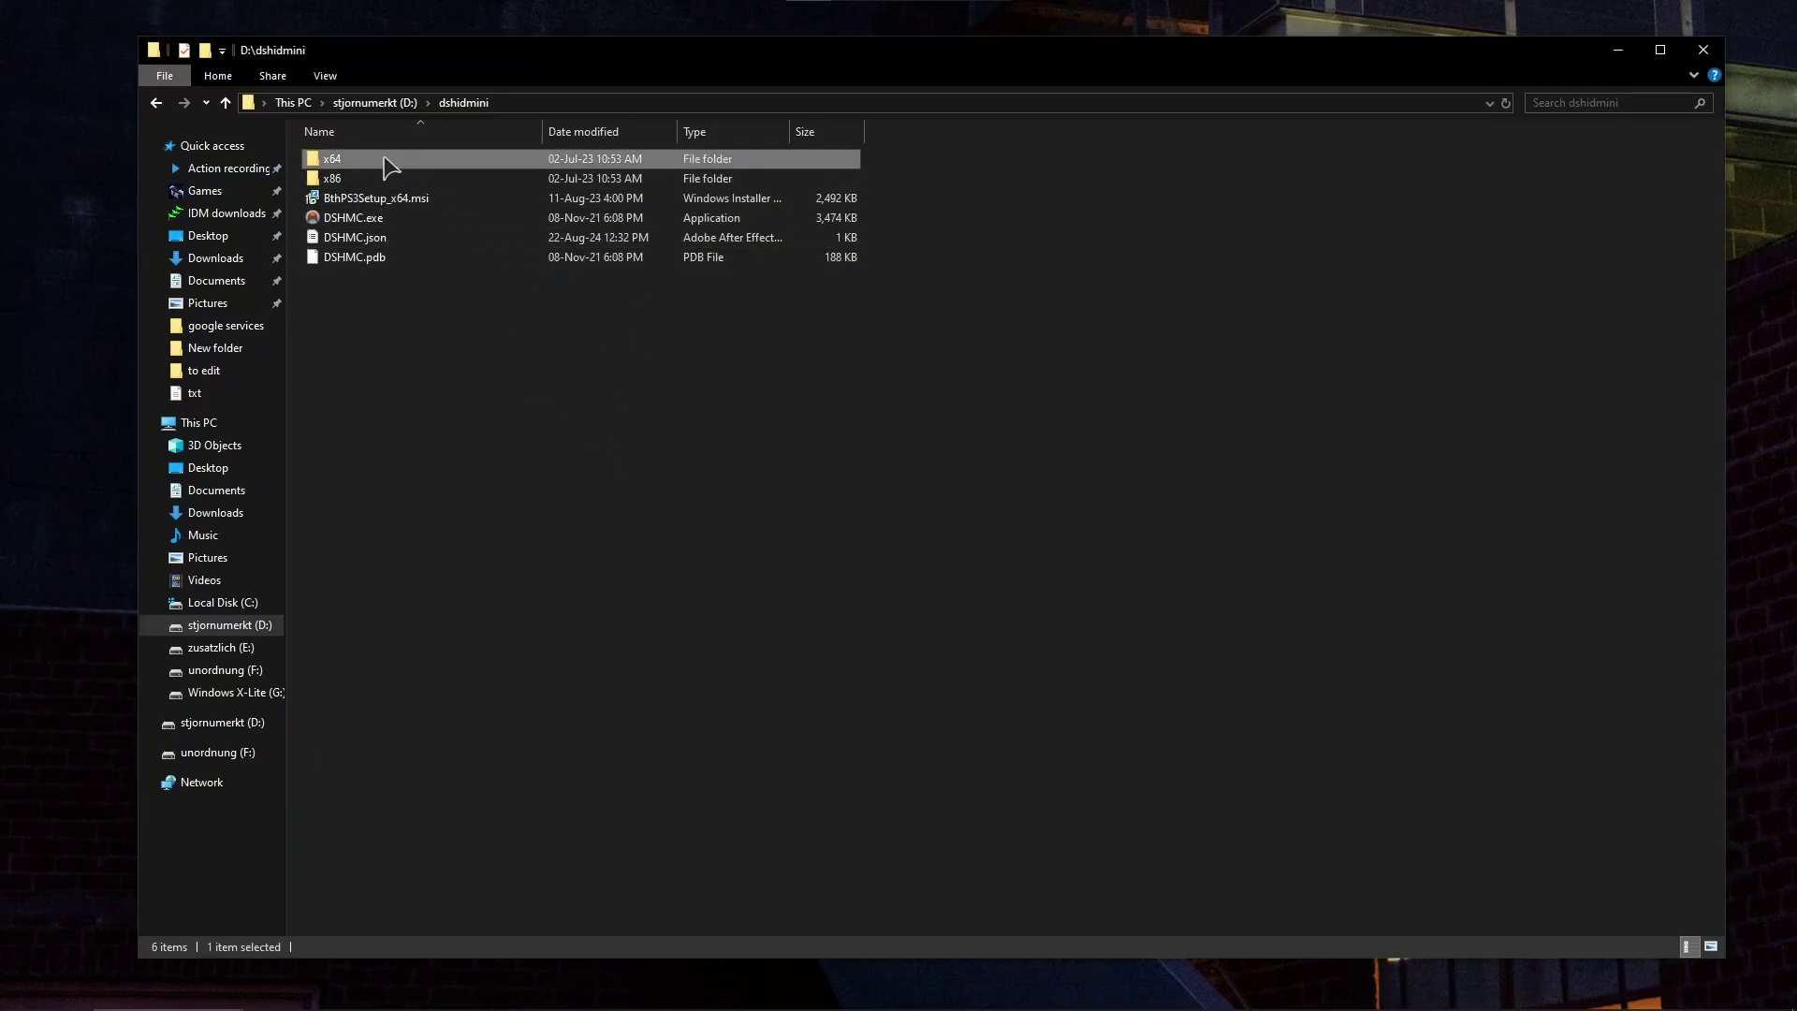
click(348, 159)
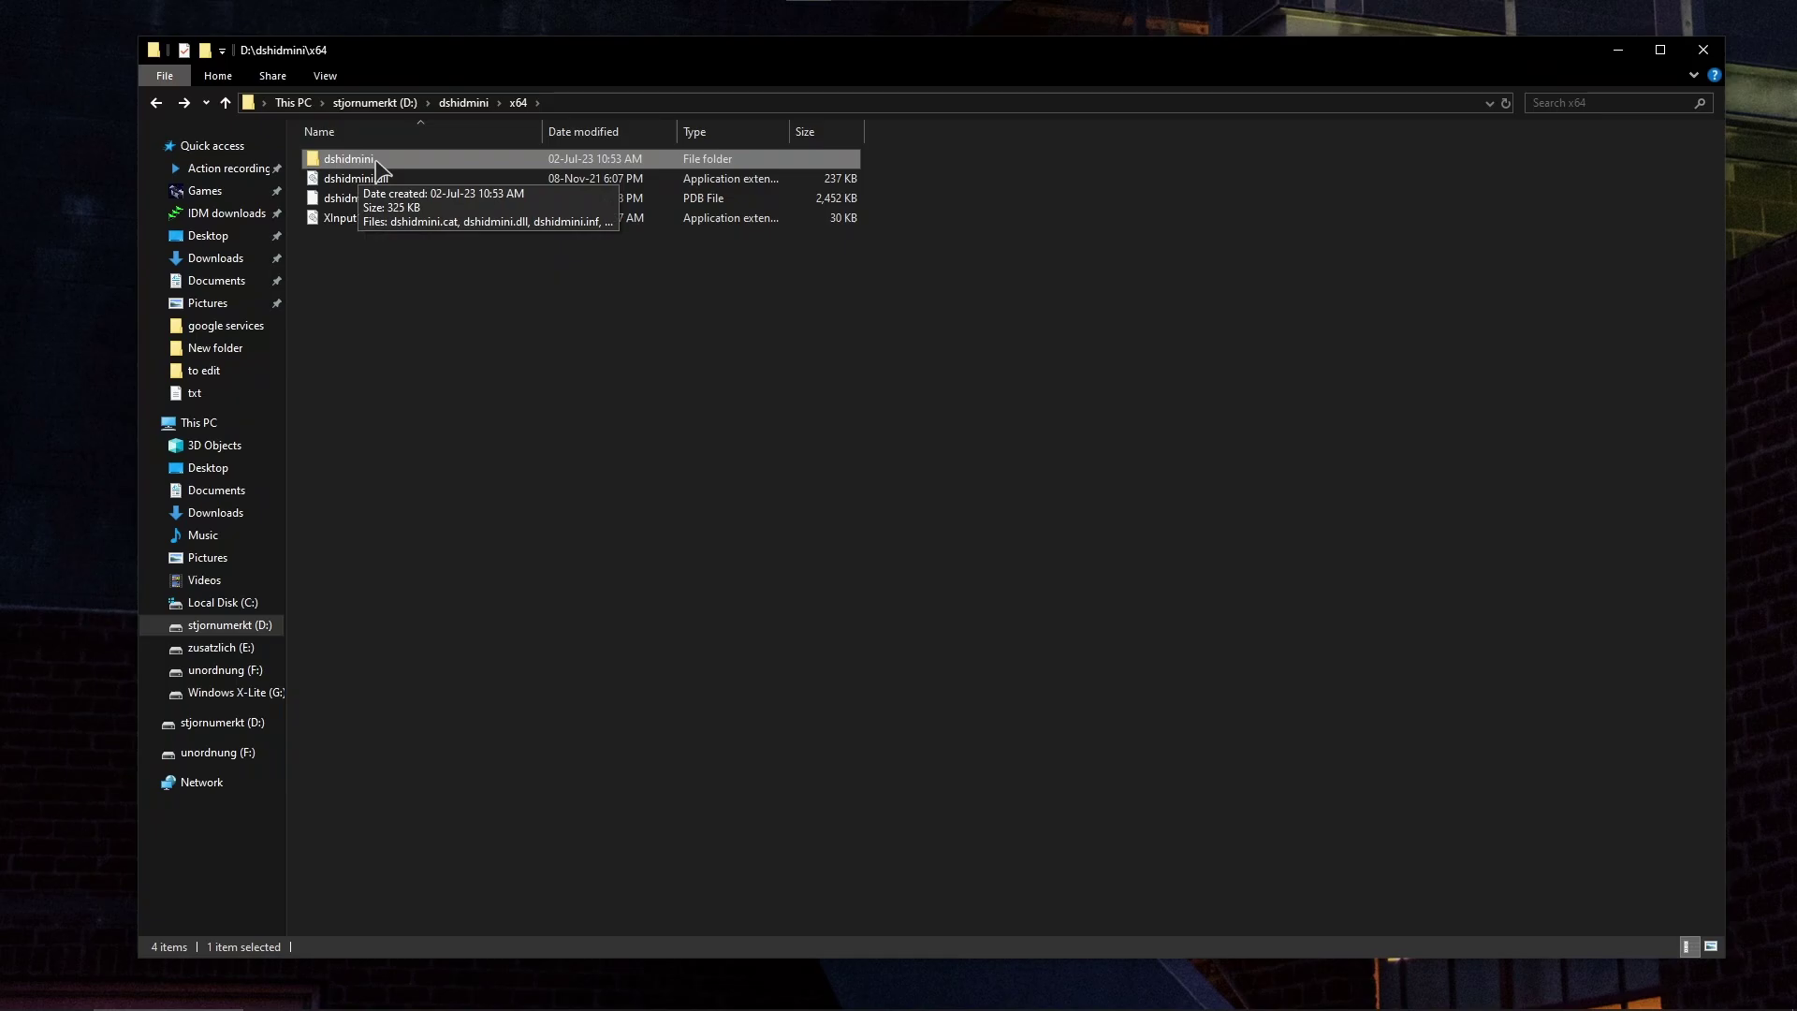
double_click(361, 165)
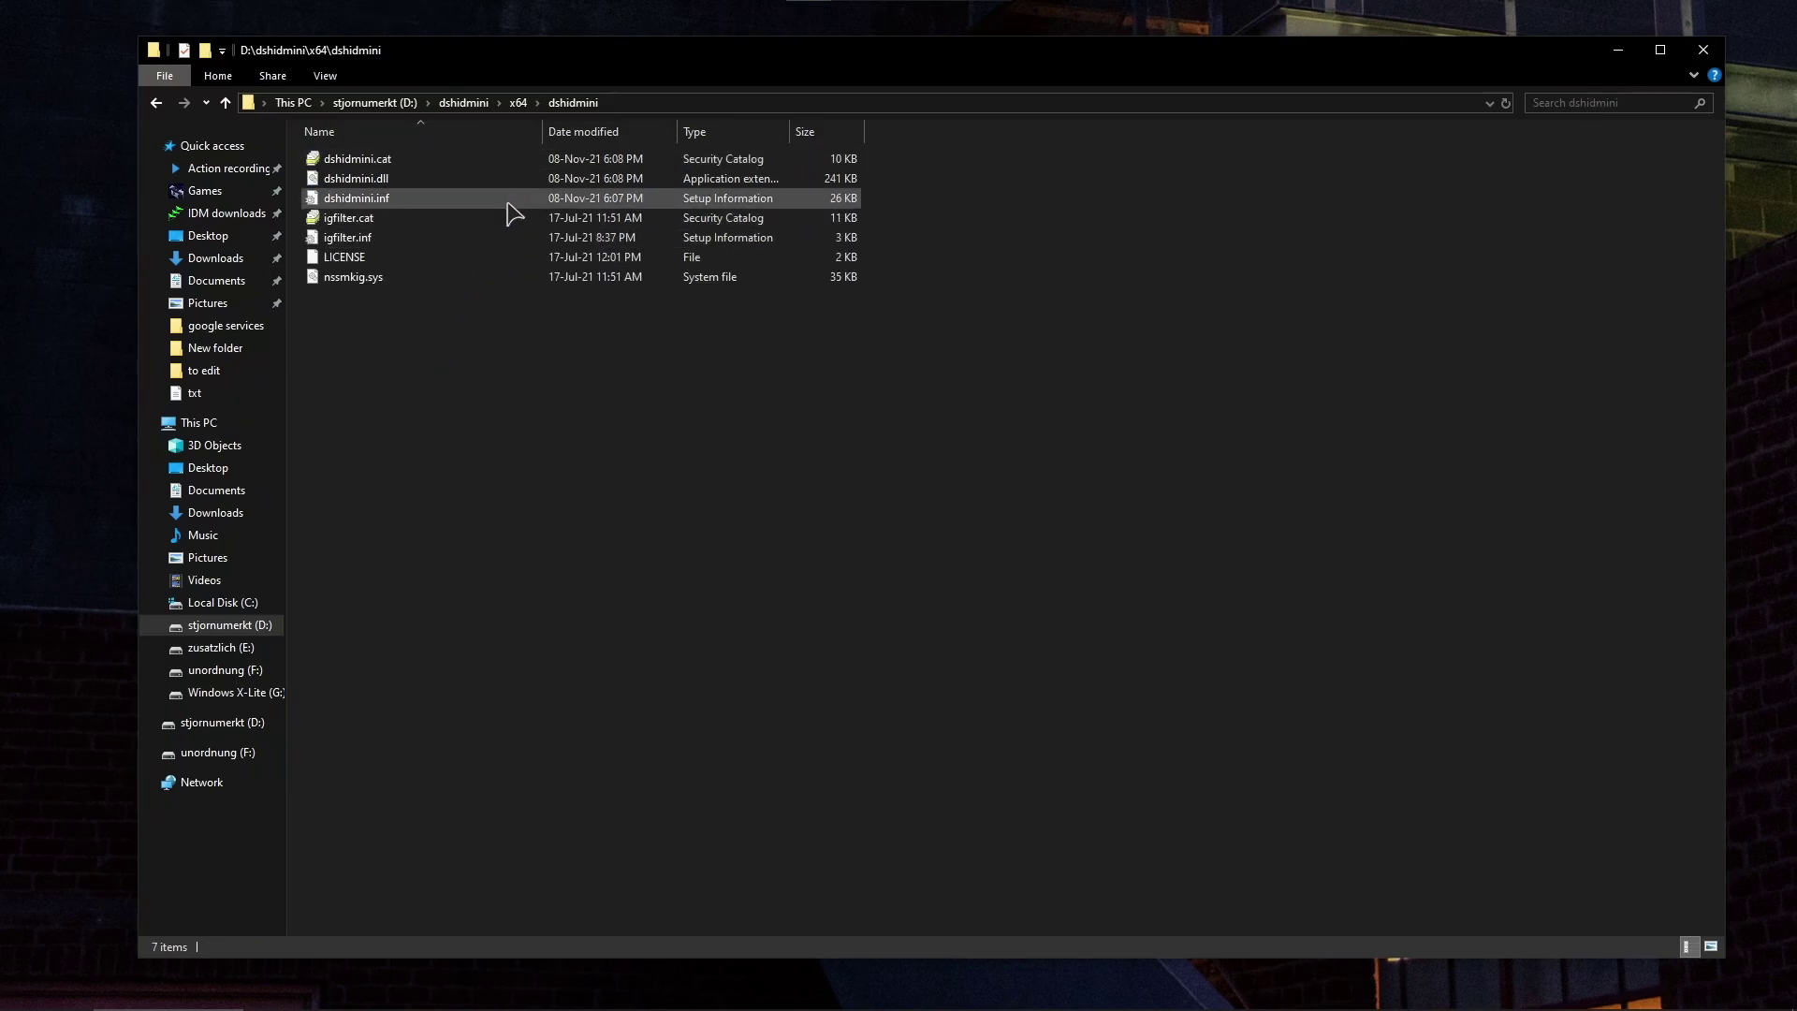
right_click(410, 196)
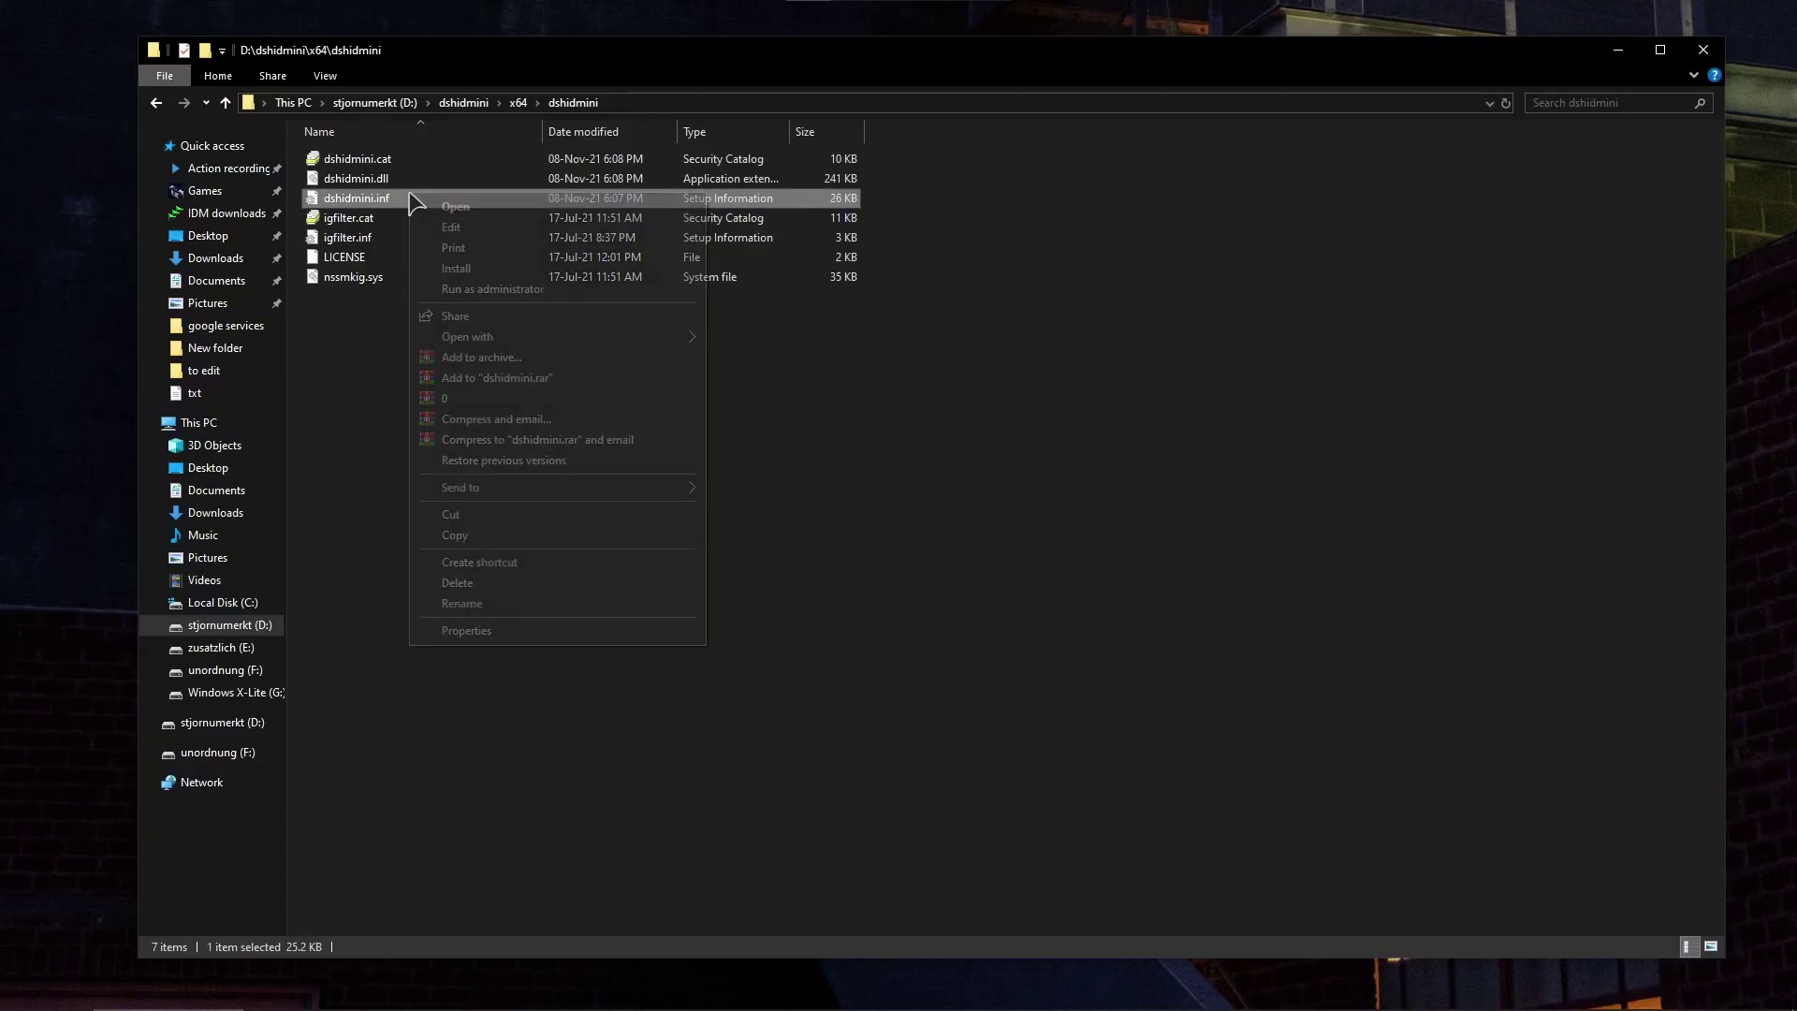
click(483, 268)
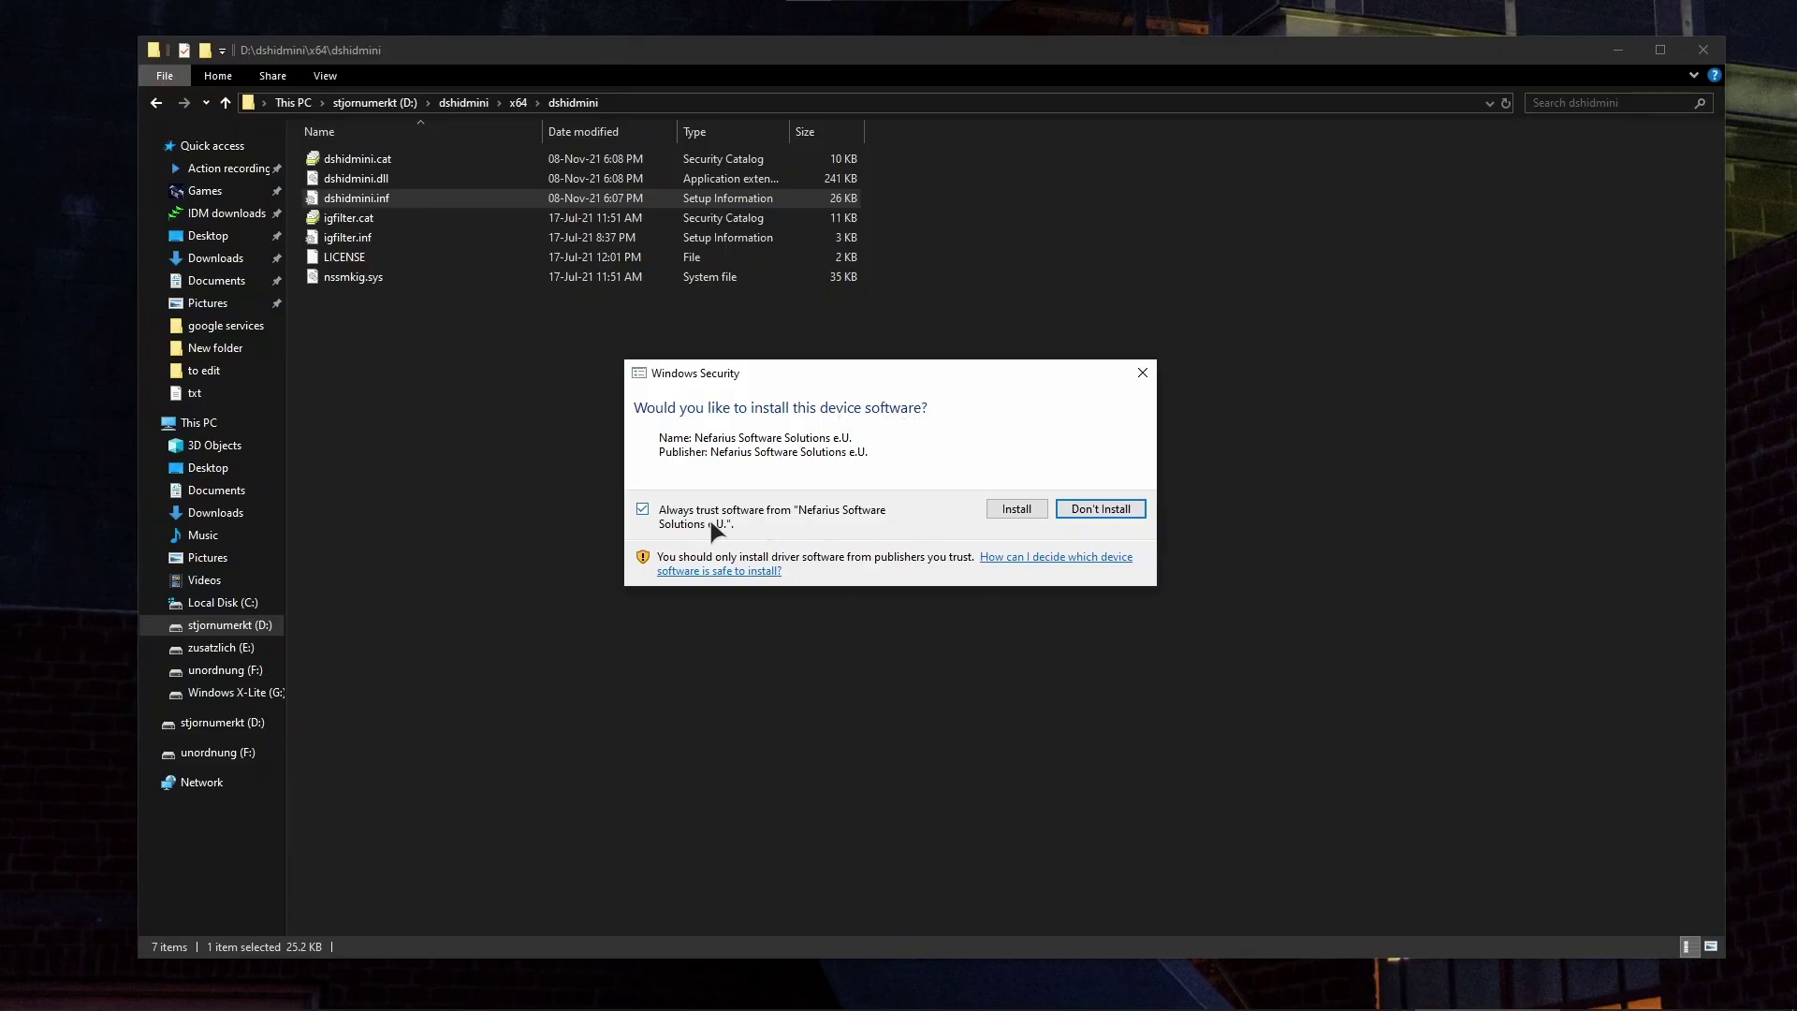
click(1017, 509)
click(402, 333)
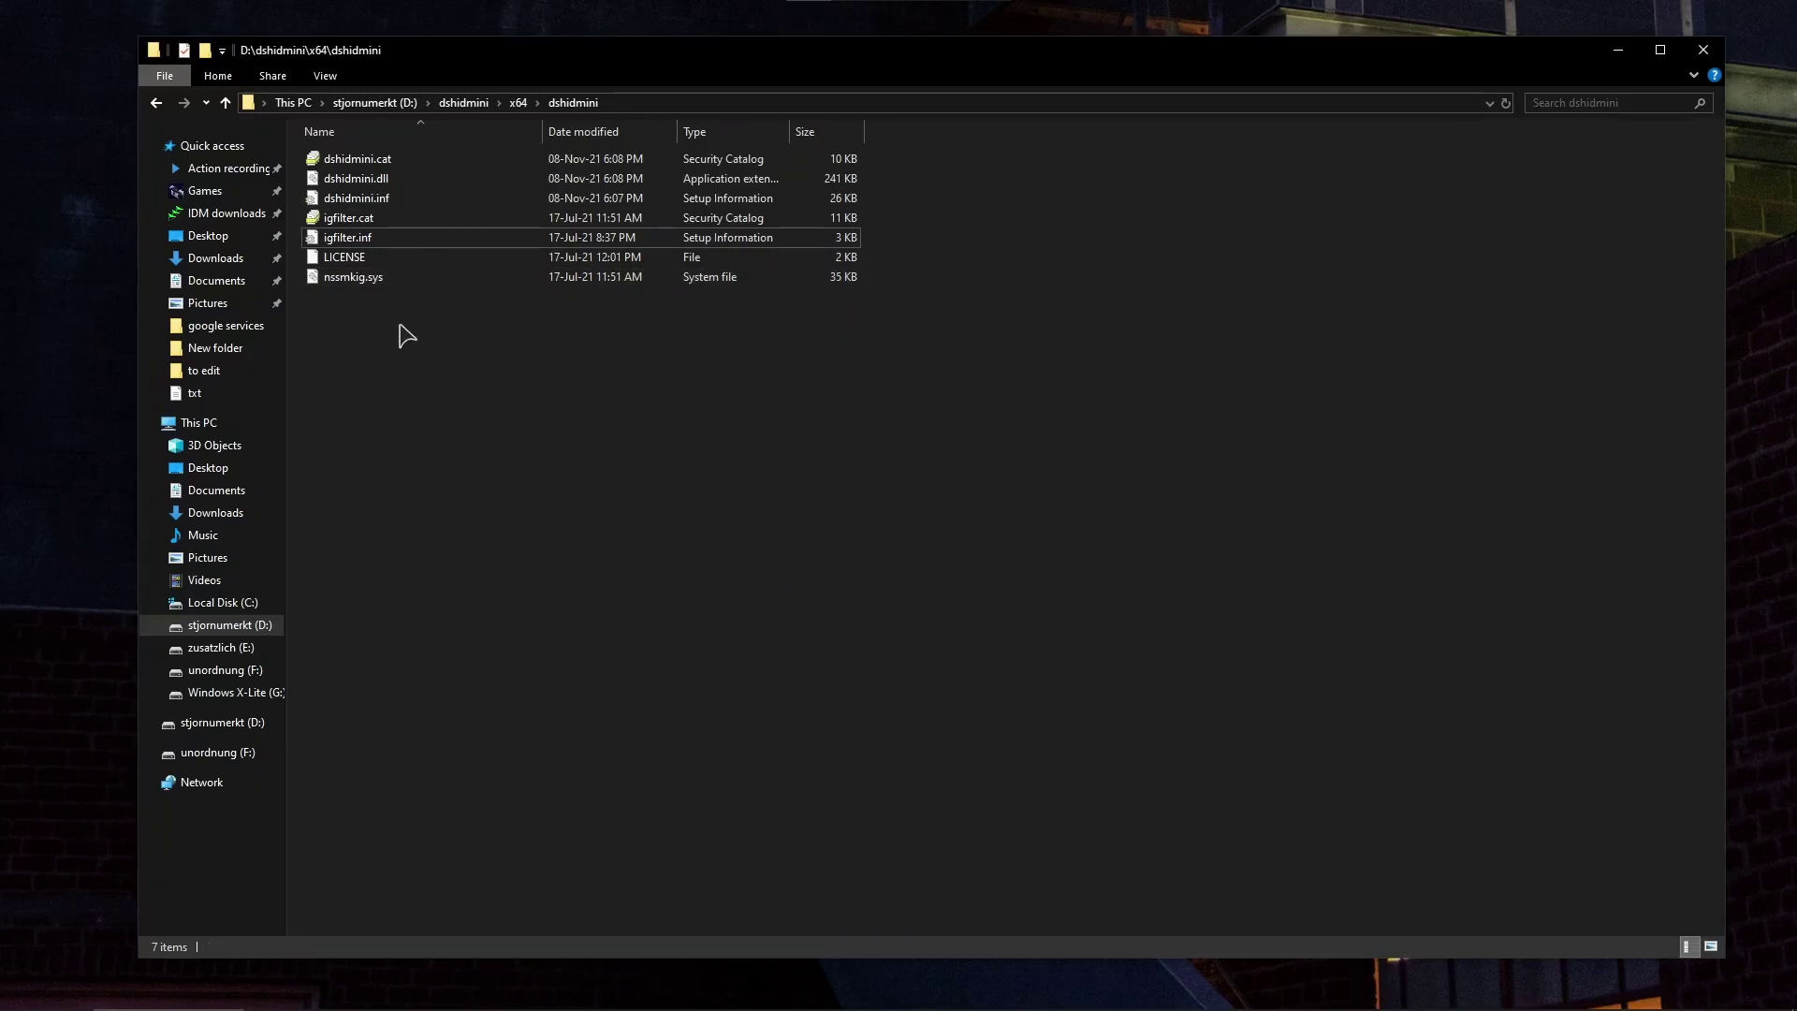
Install the igfilter.inf driver, dismiss the success message, and return to the dshidmini folder.
right_click(402, 240)
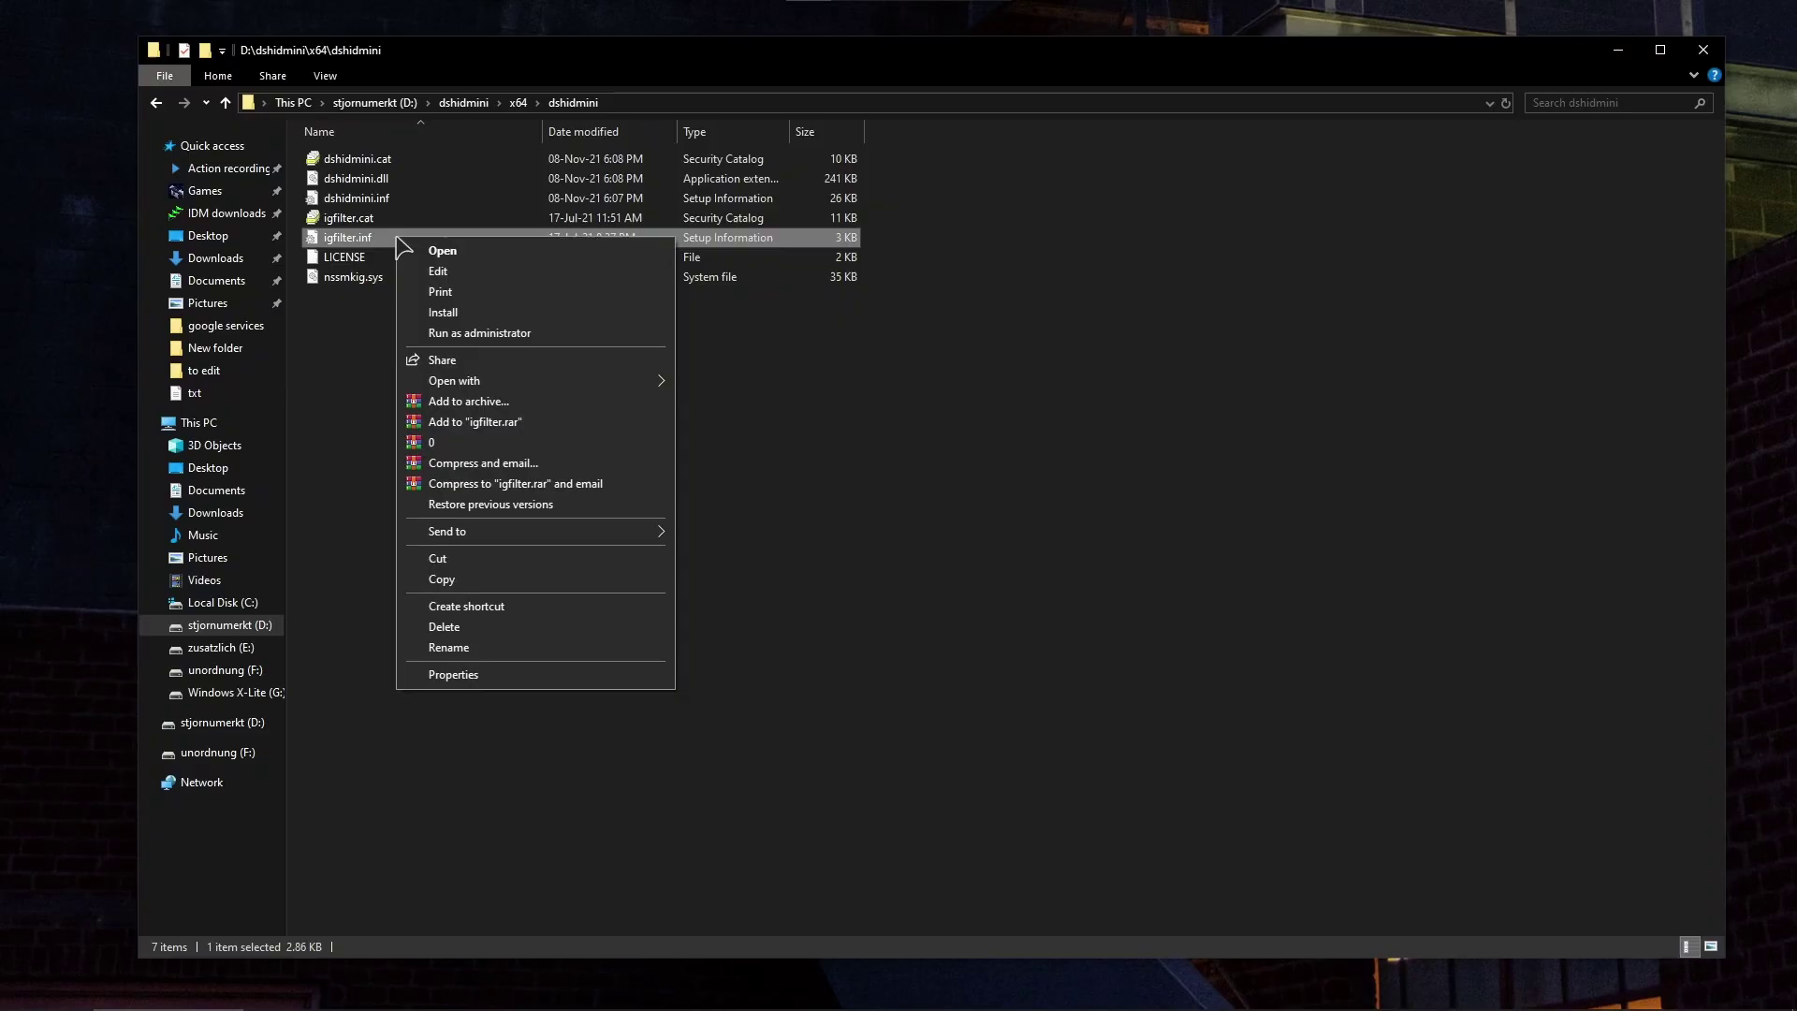
click(468, 312)
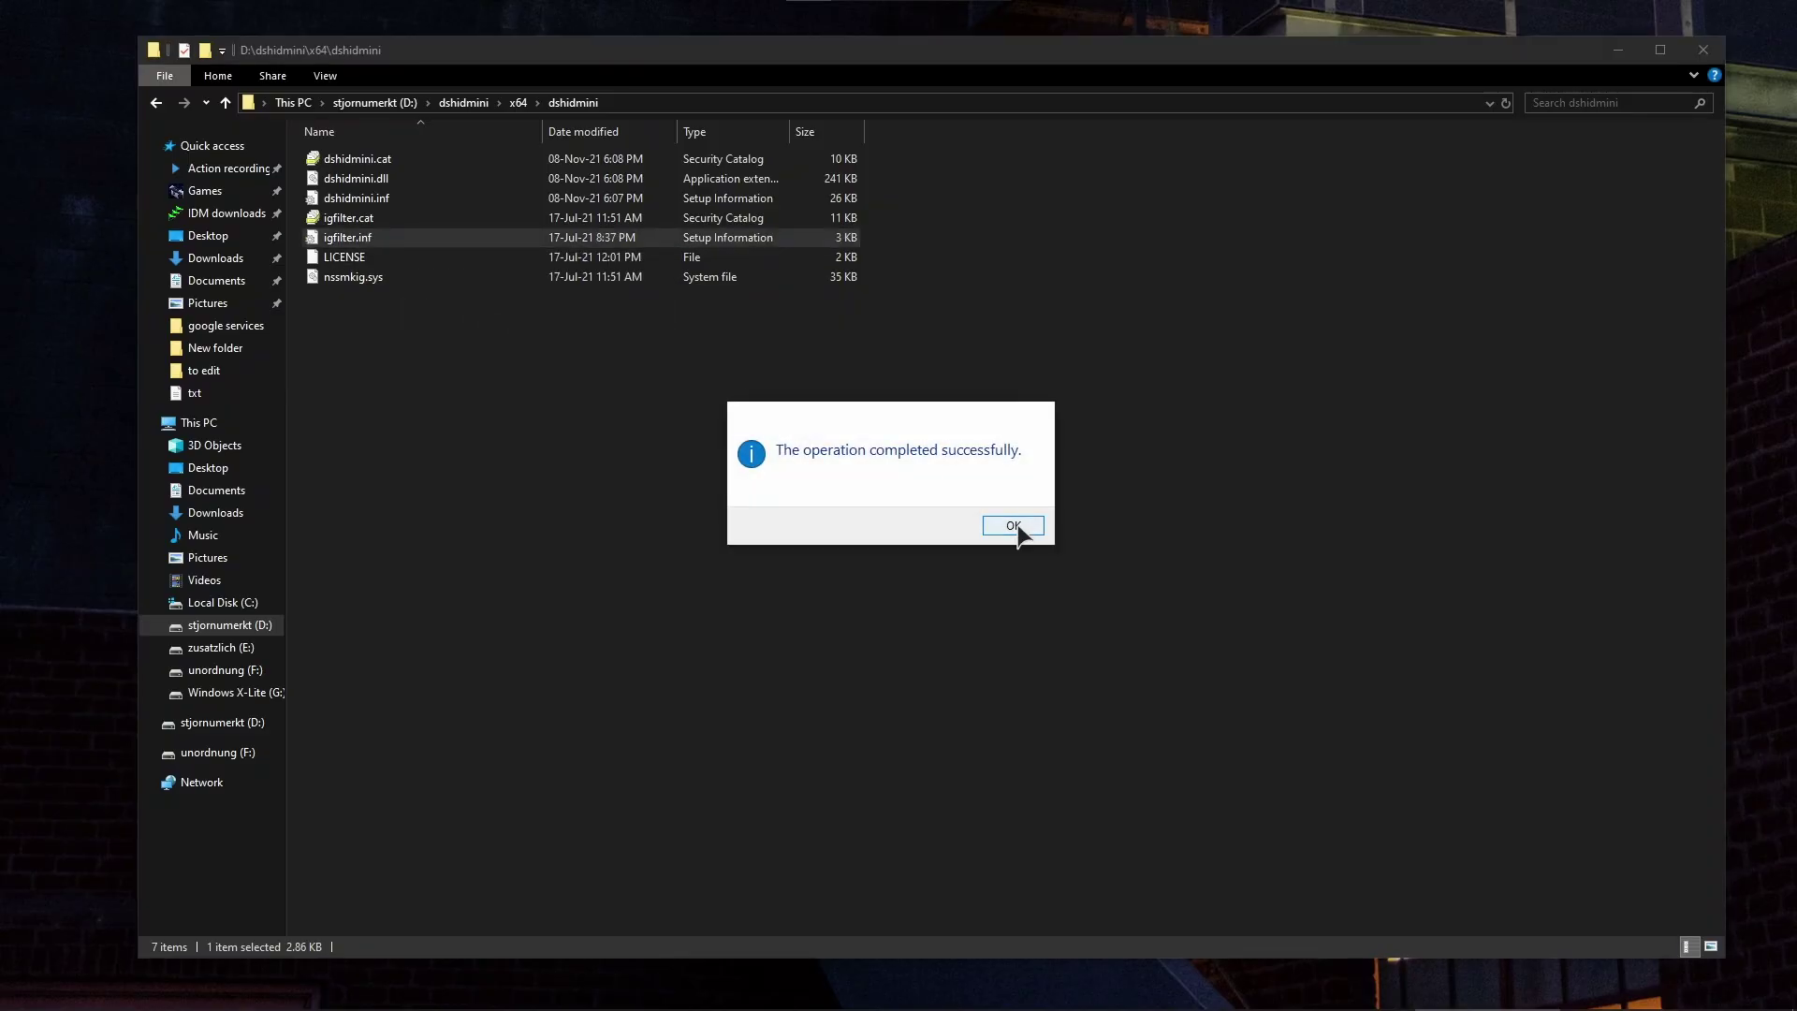
click(1019, 522)
click(517, 353)
click(156, 103)
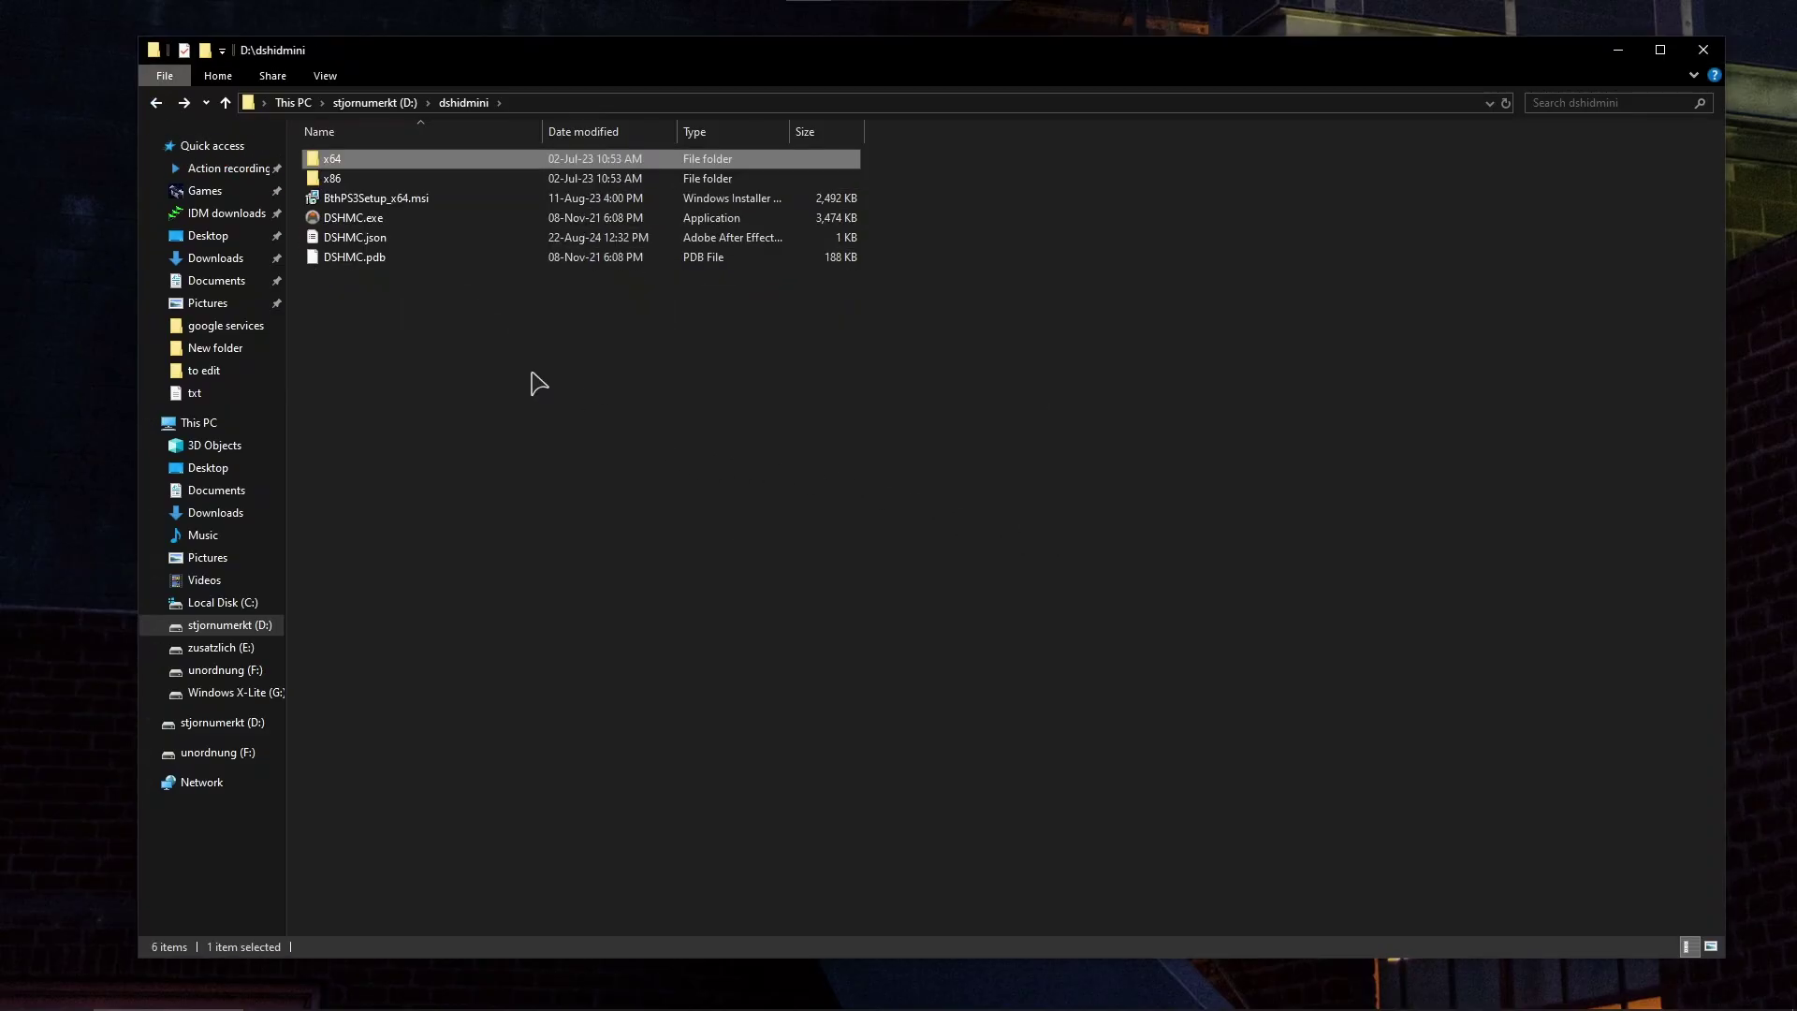
double_click(385, 221)
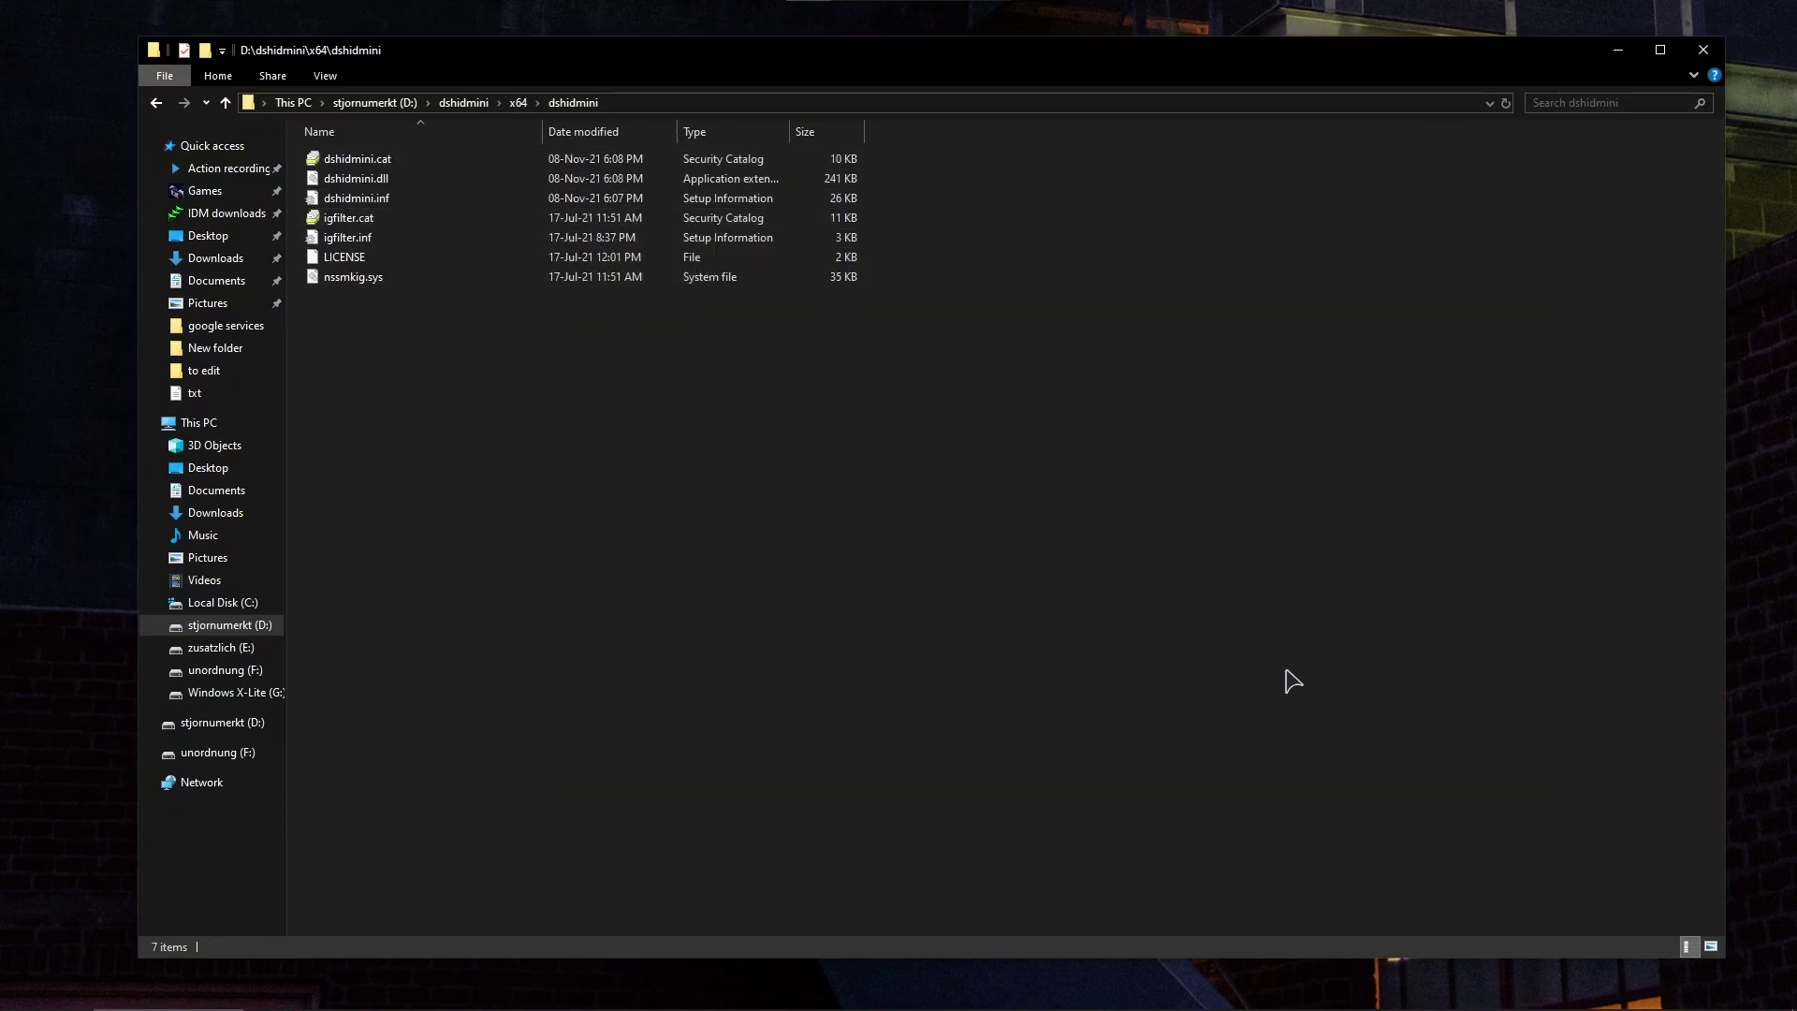
key(alt+Left)
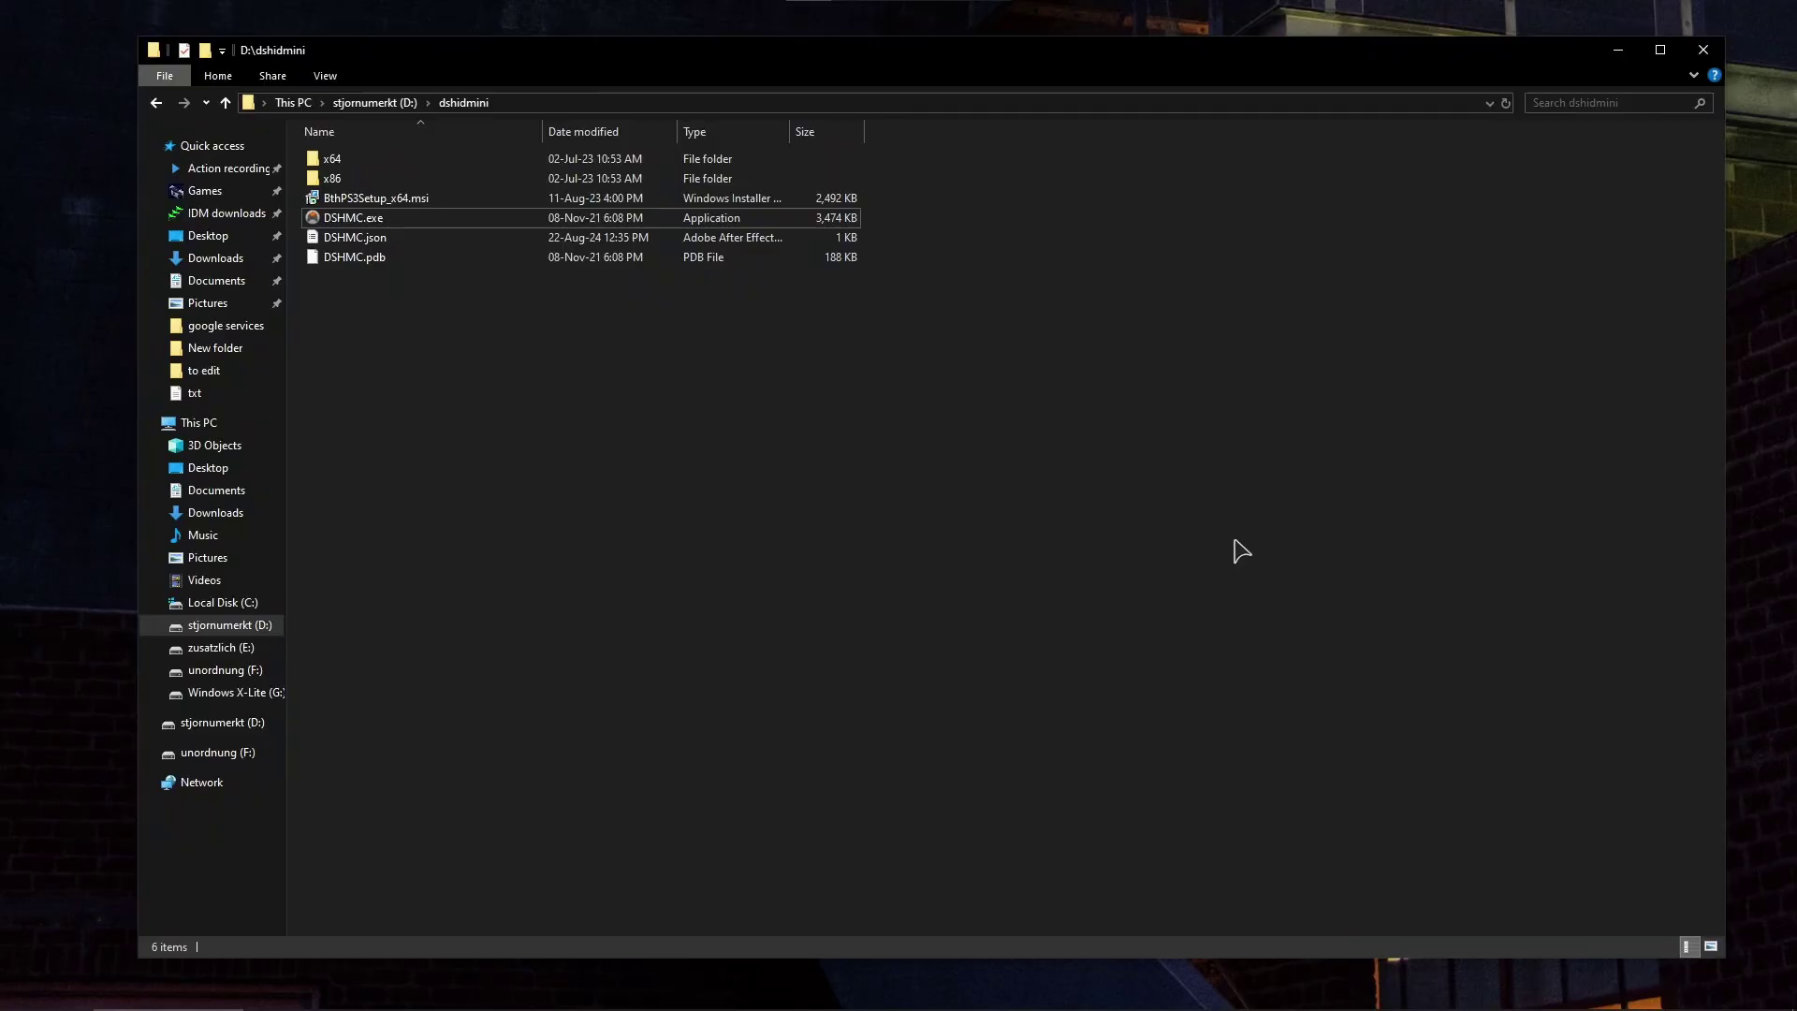
Launch DSHMC.exe and switch the PLAYSTATION(R)3 Controller from XInput to DS4Windows HID mode.
double_click(397, 223)
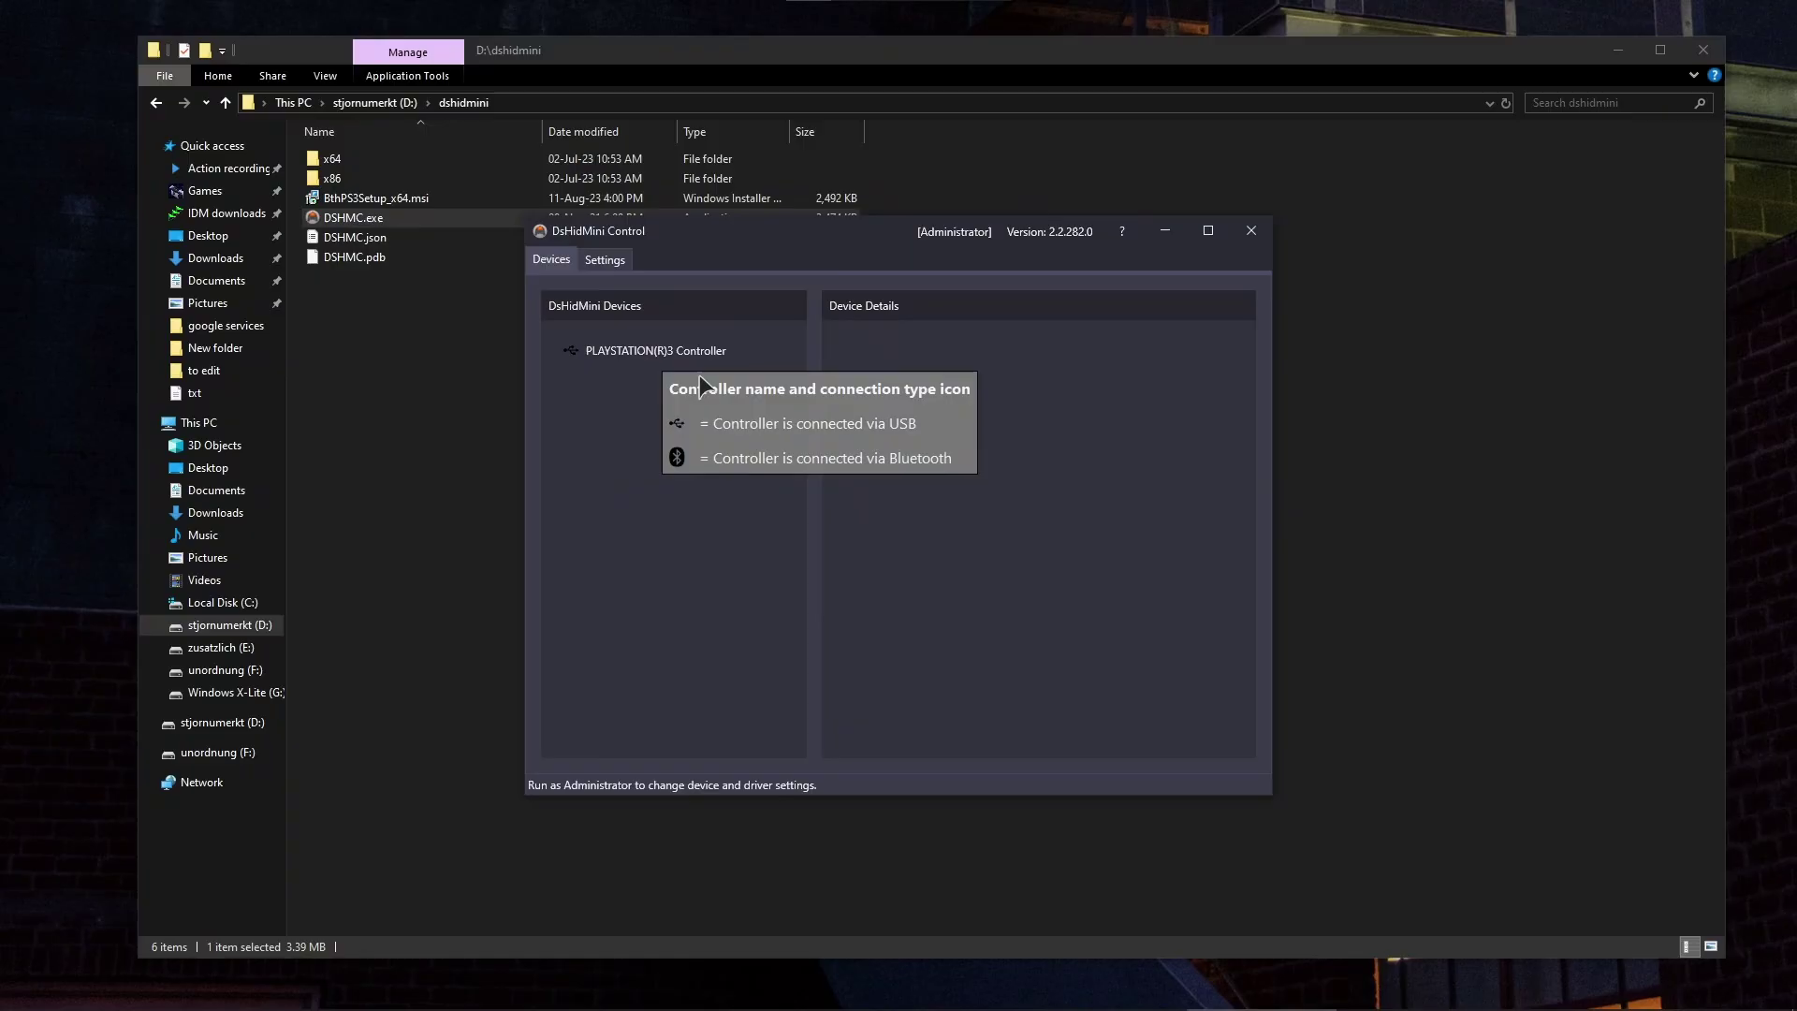
click(655, 365)
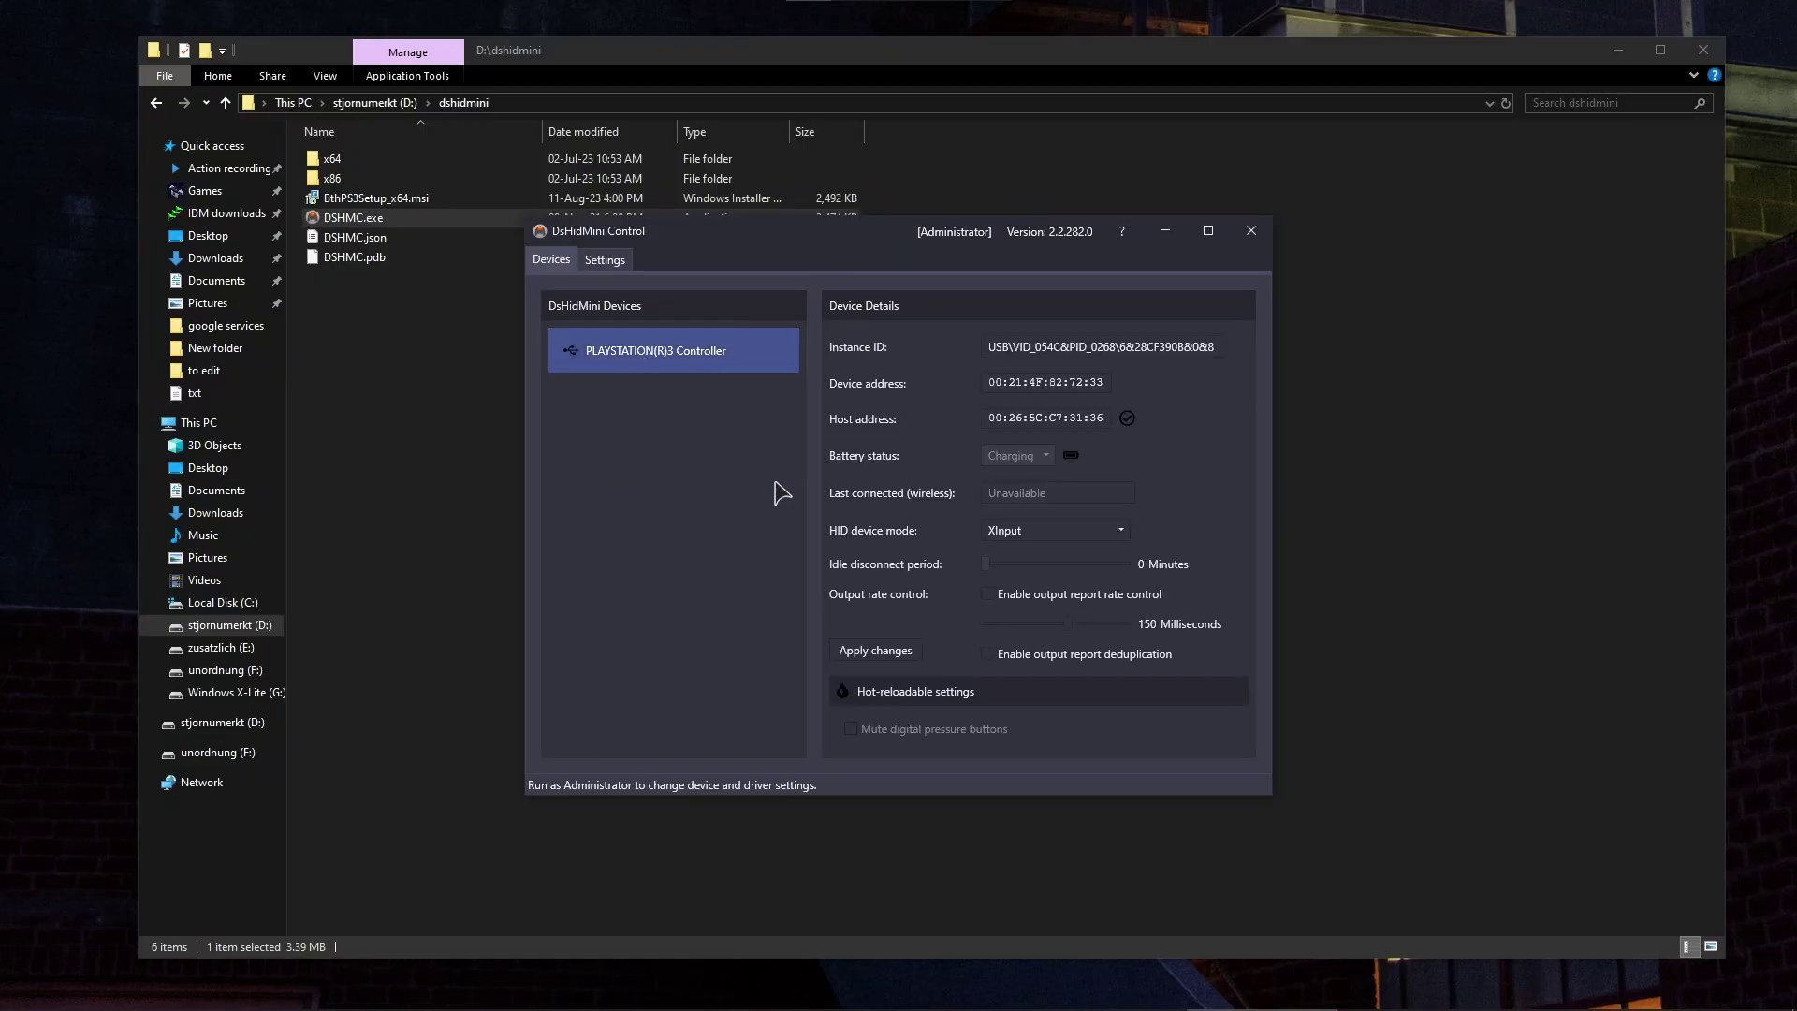
mouse_move(650, 377)
click(604, 260)
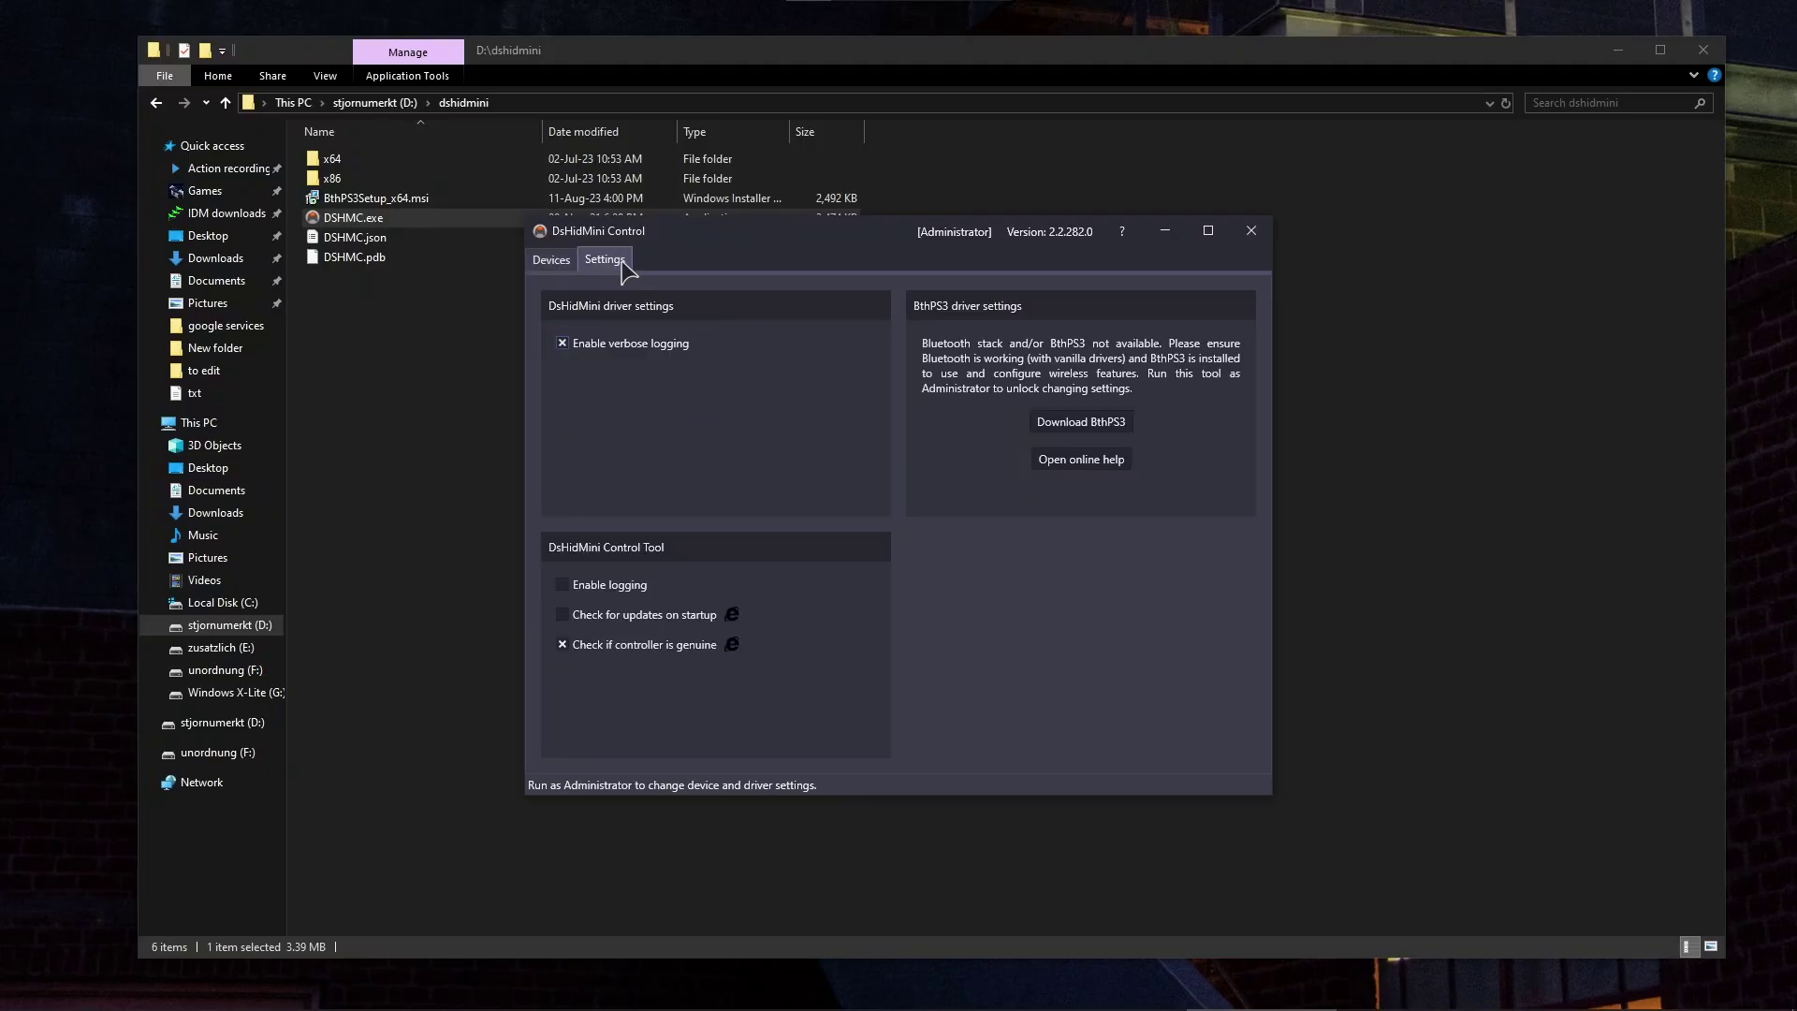
click(551, 259)
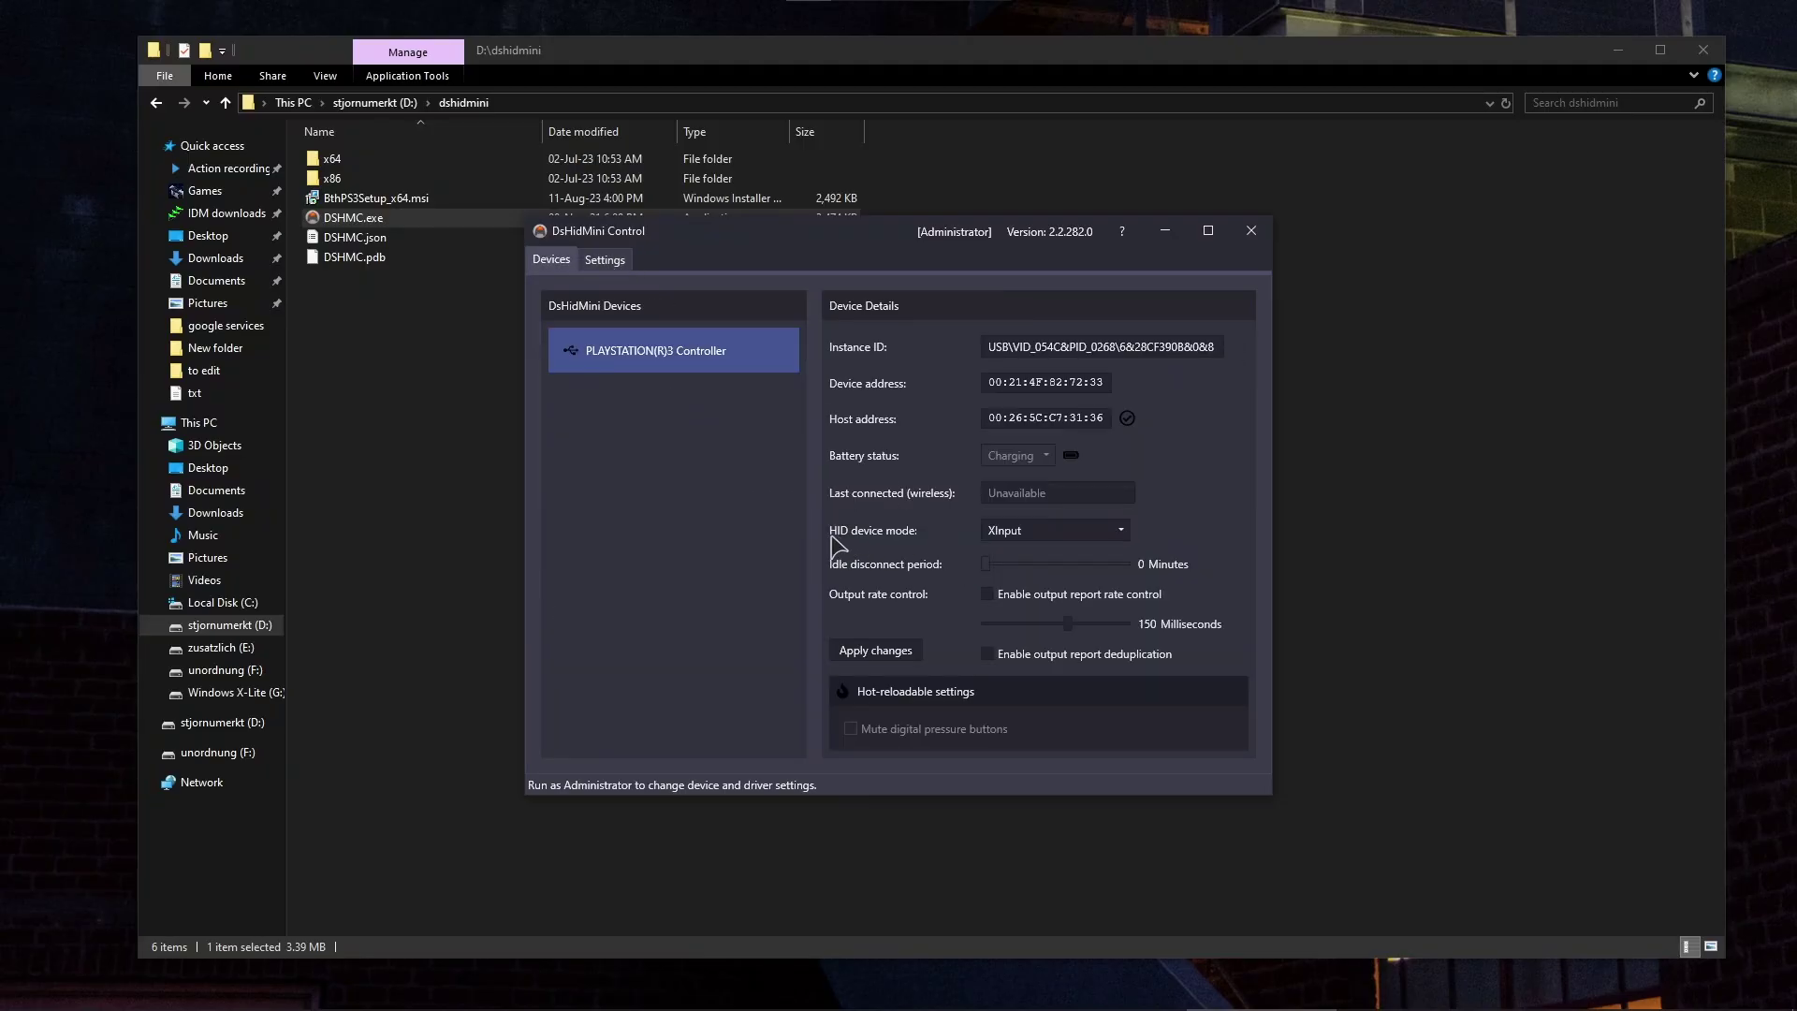
click(1053, 531)
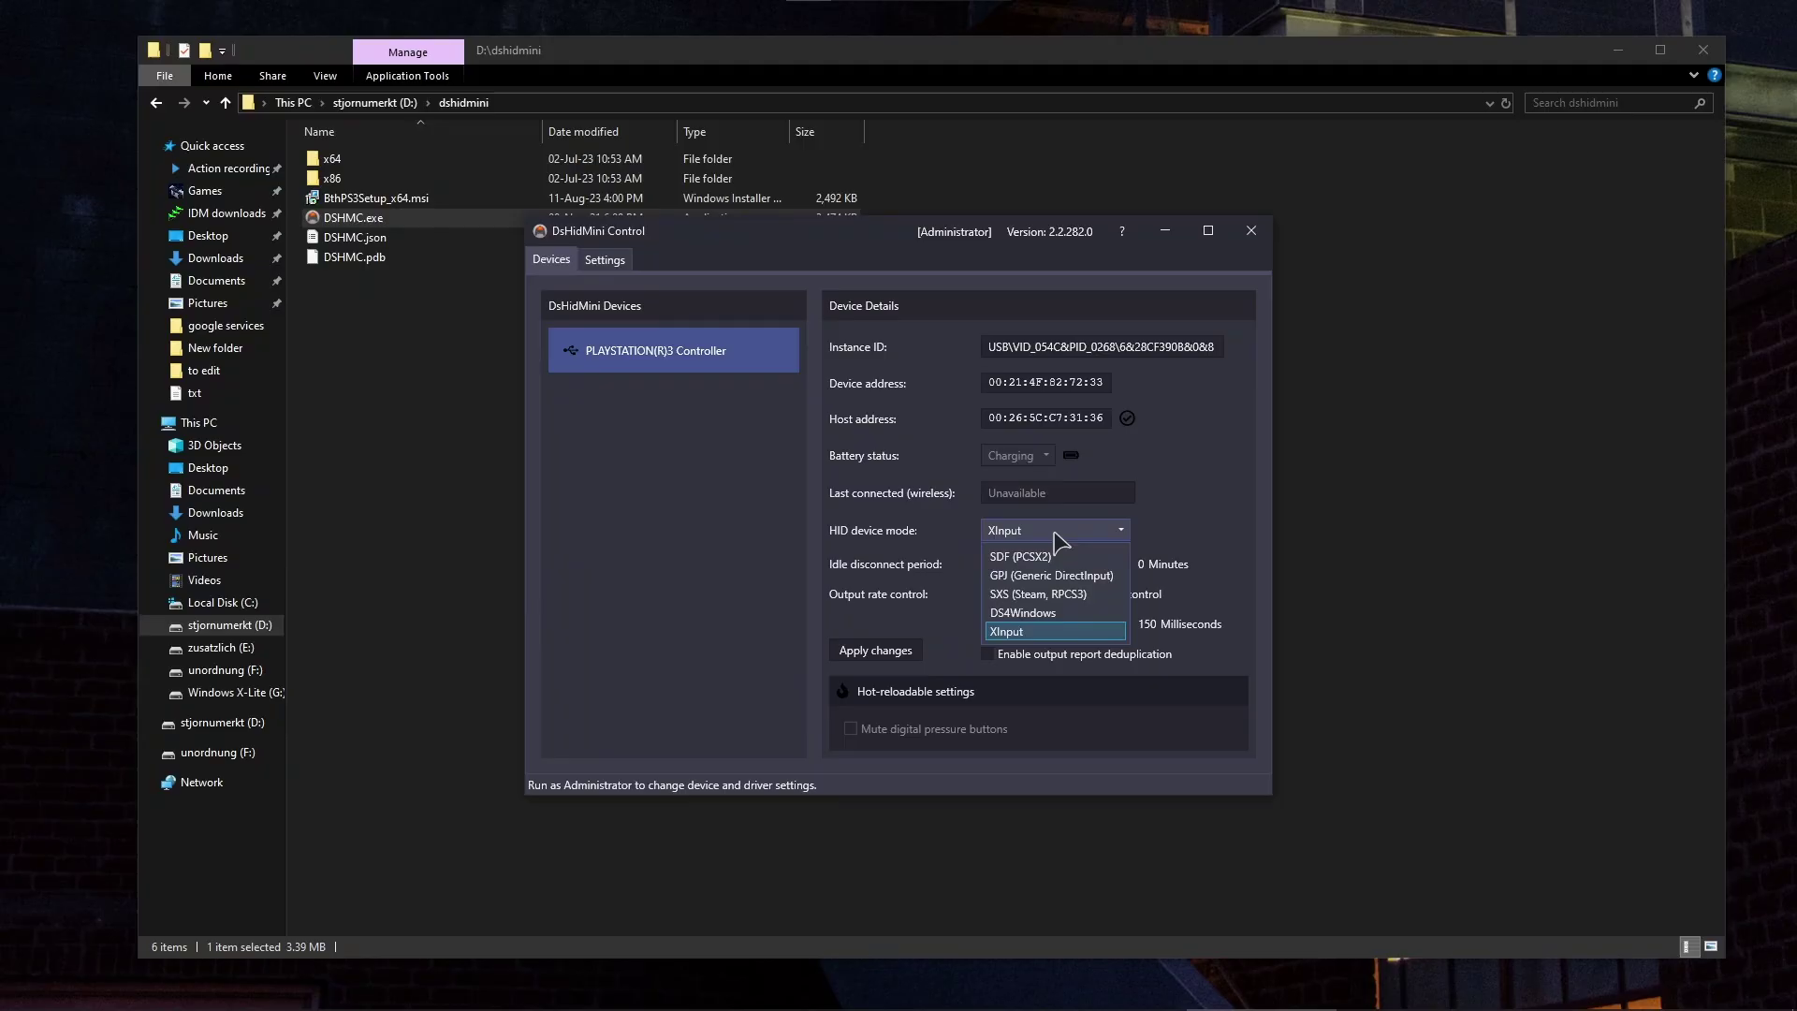
click(1025, 610)
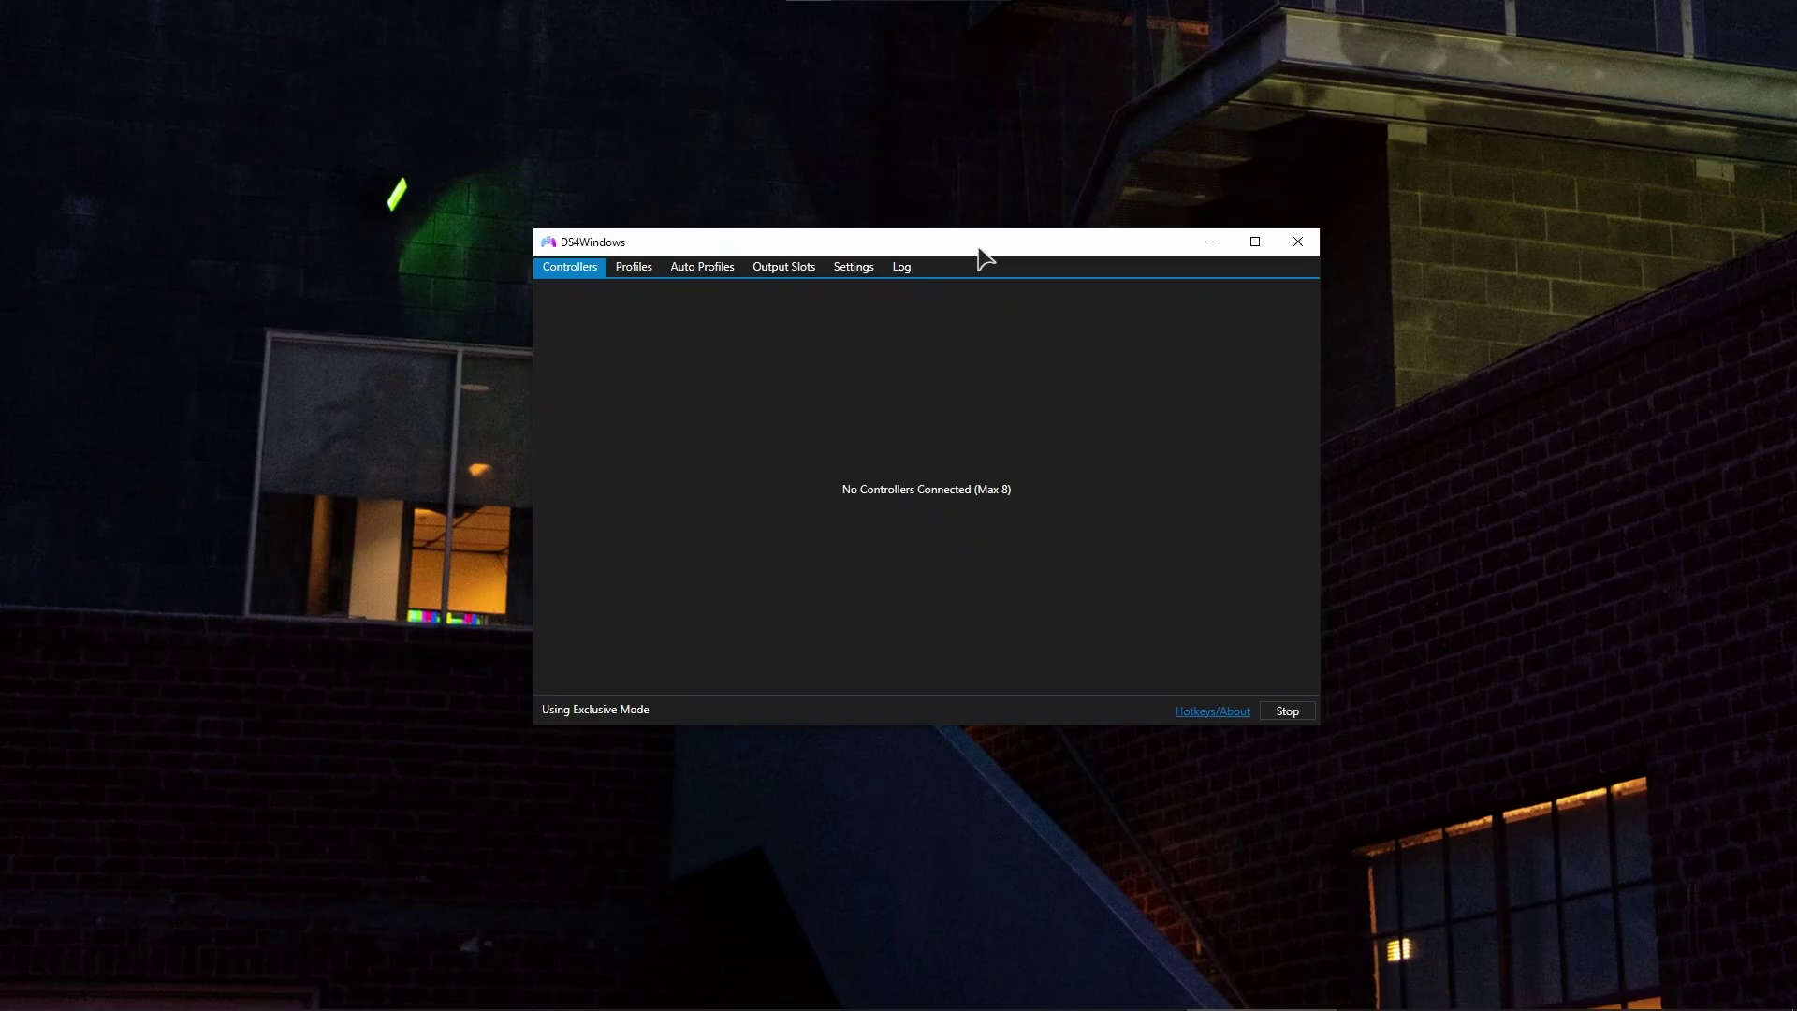
On DS4Windows' Settings page, open the Controller/Driver Setup welcome guide and close it with Finished.
drag(983, 251, 897, 274)
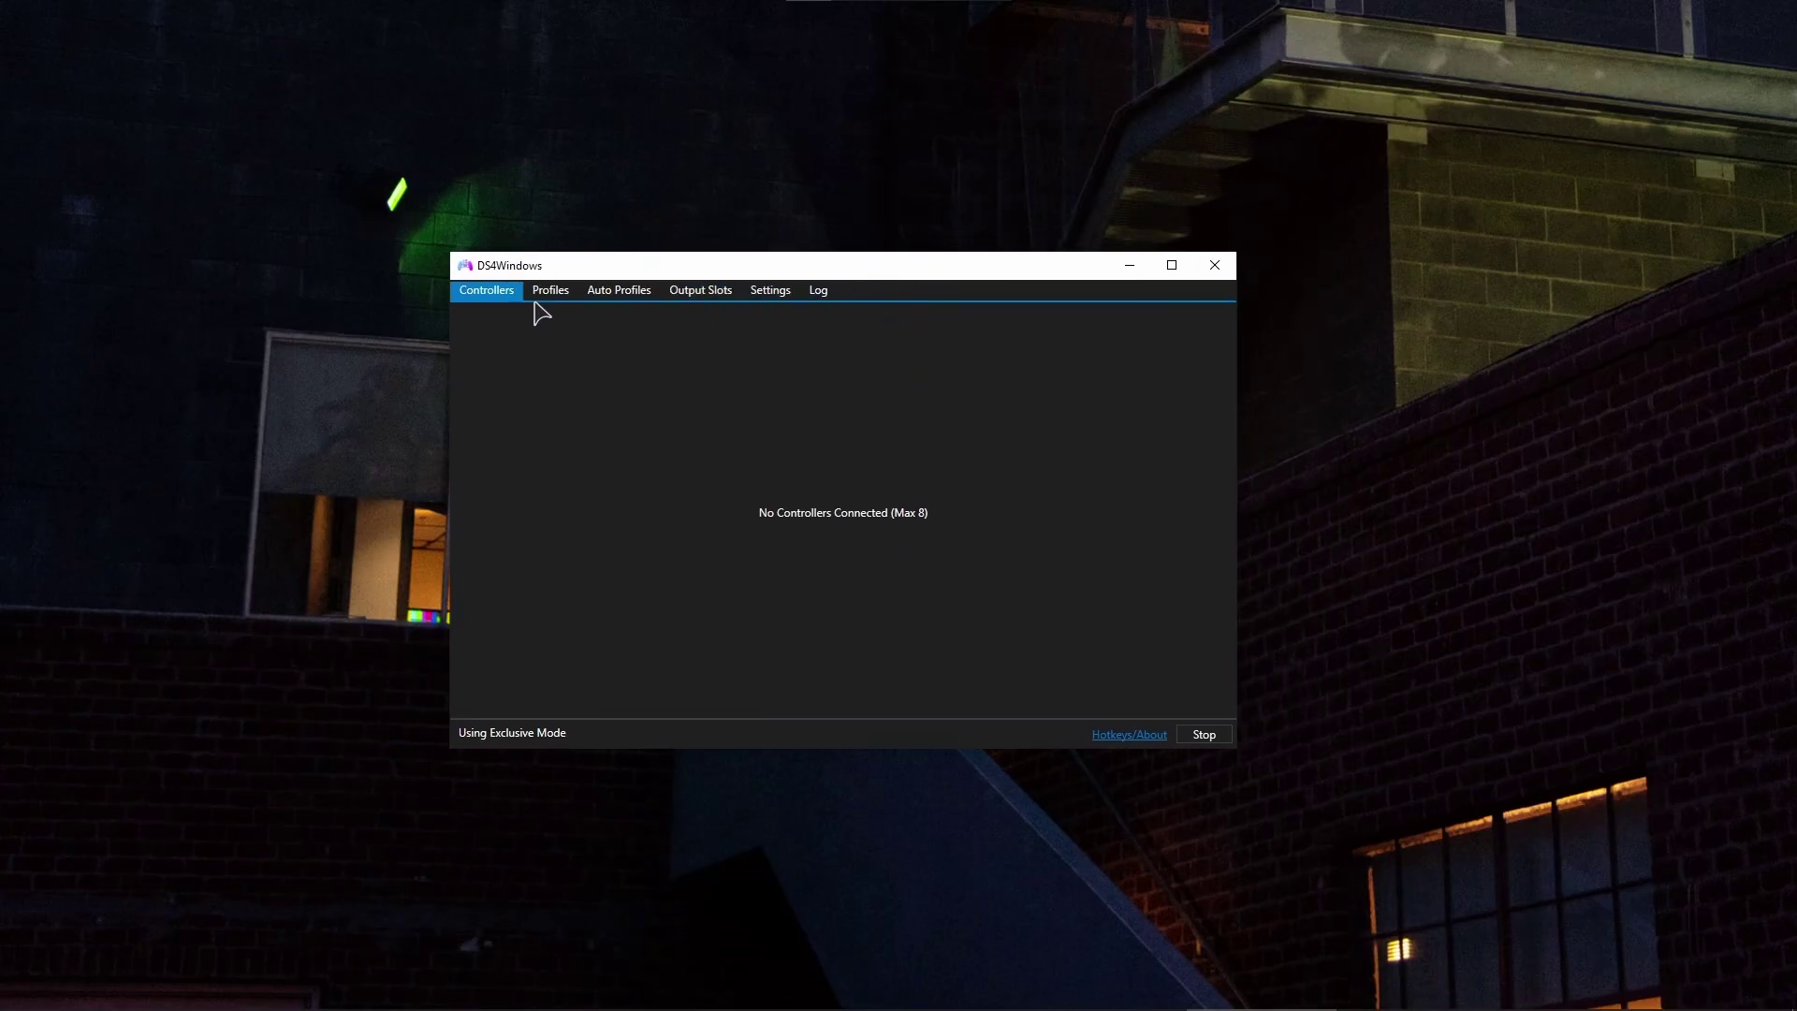
click(784, 295)
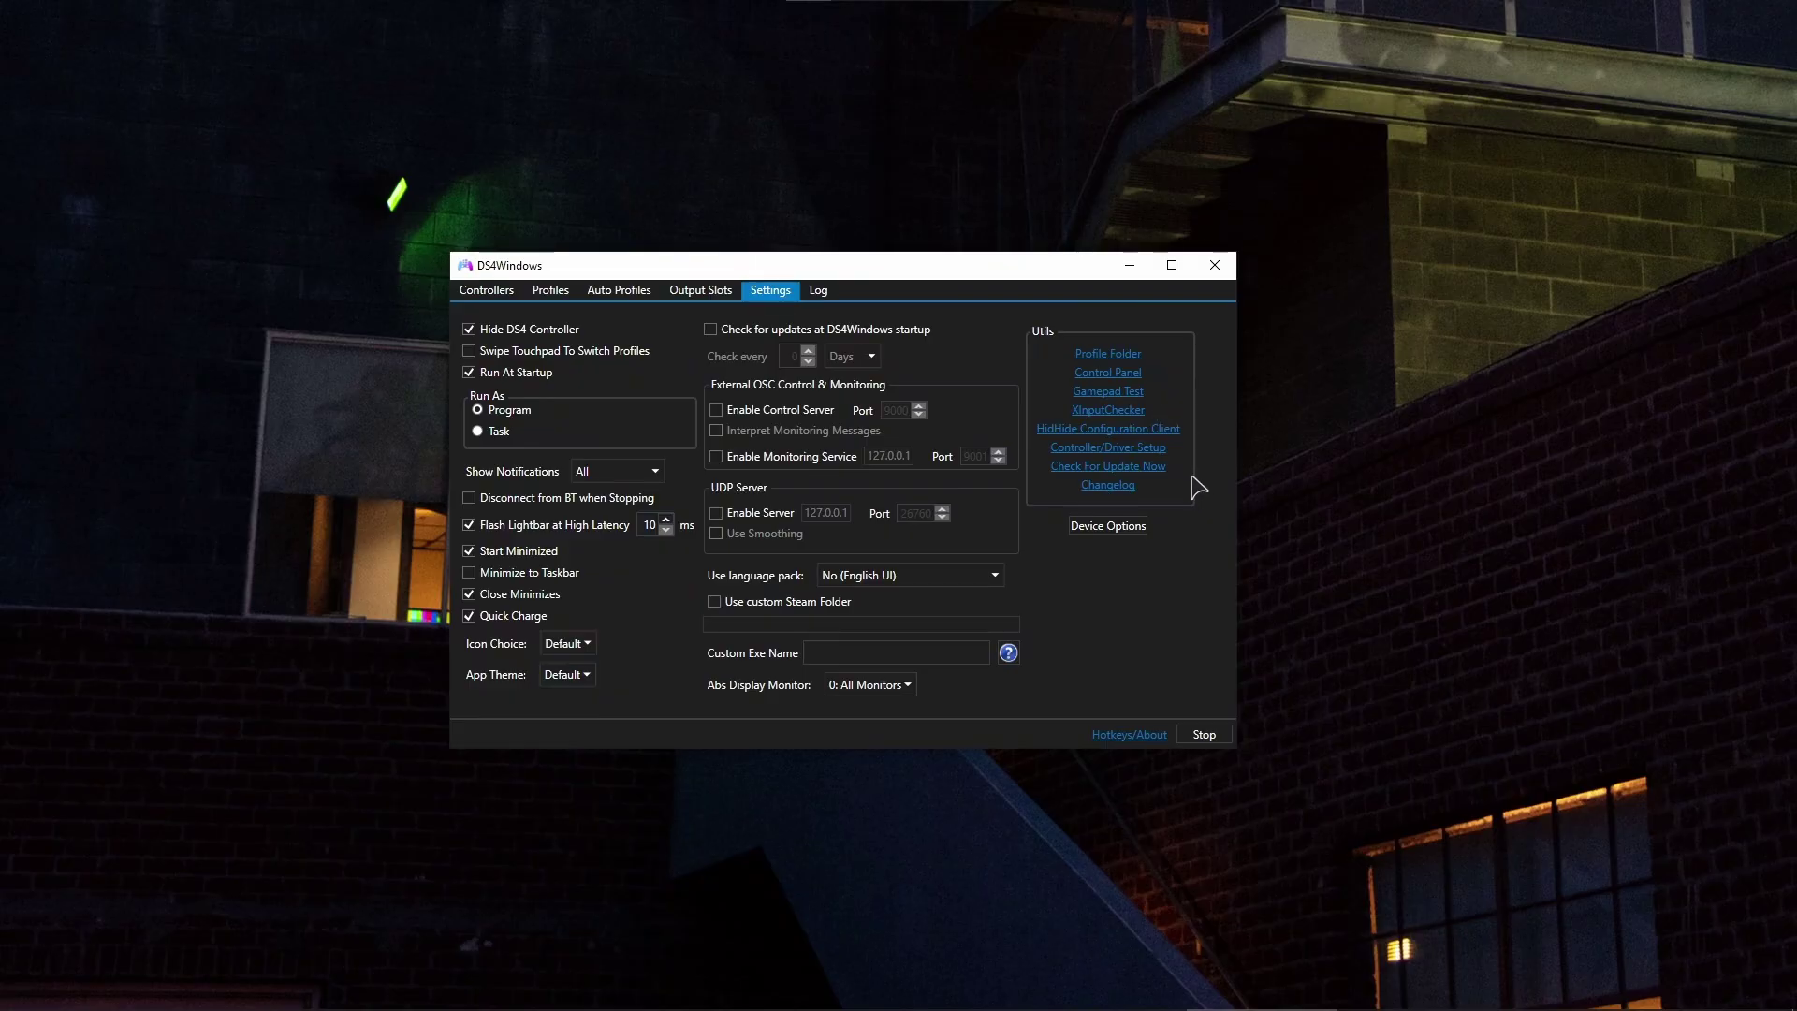
click(1150, 447)
drag(280, 75, 1487, 227)
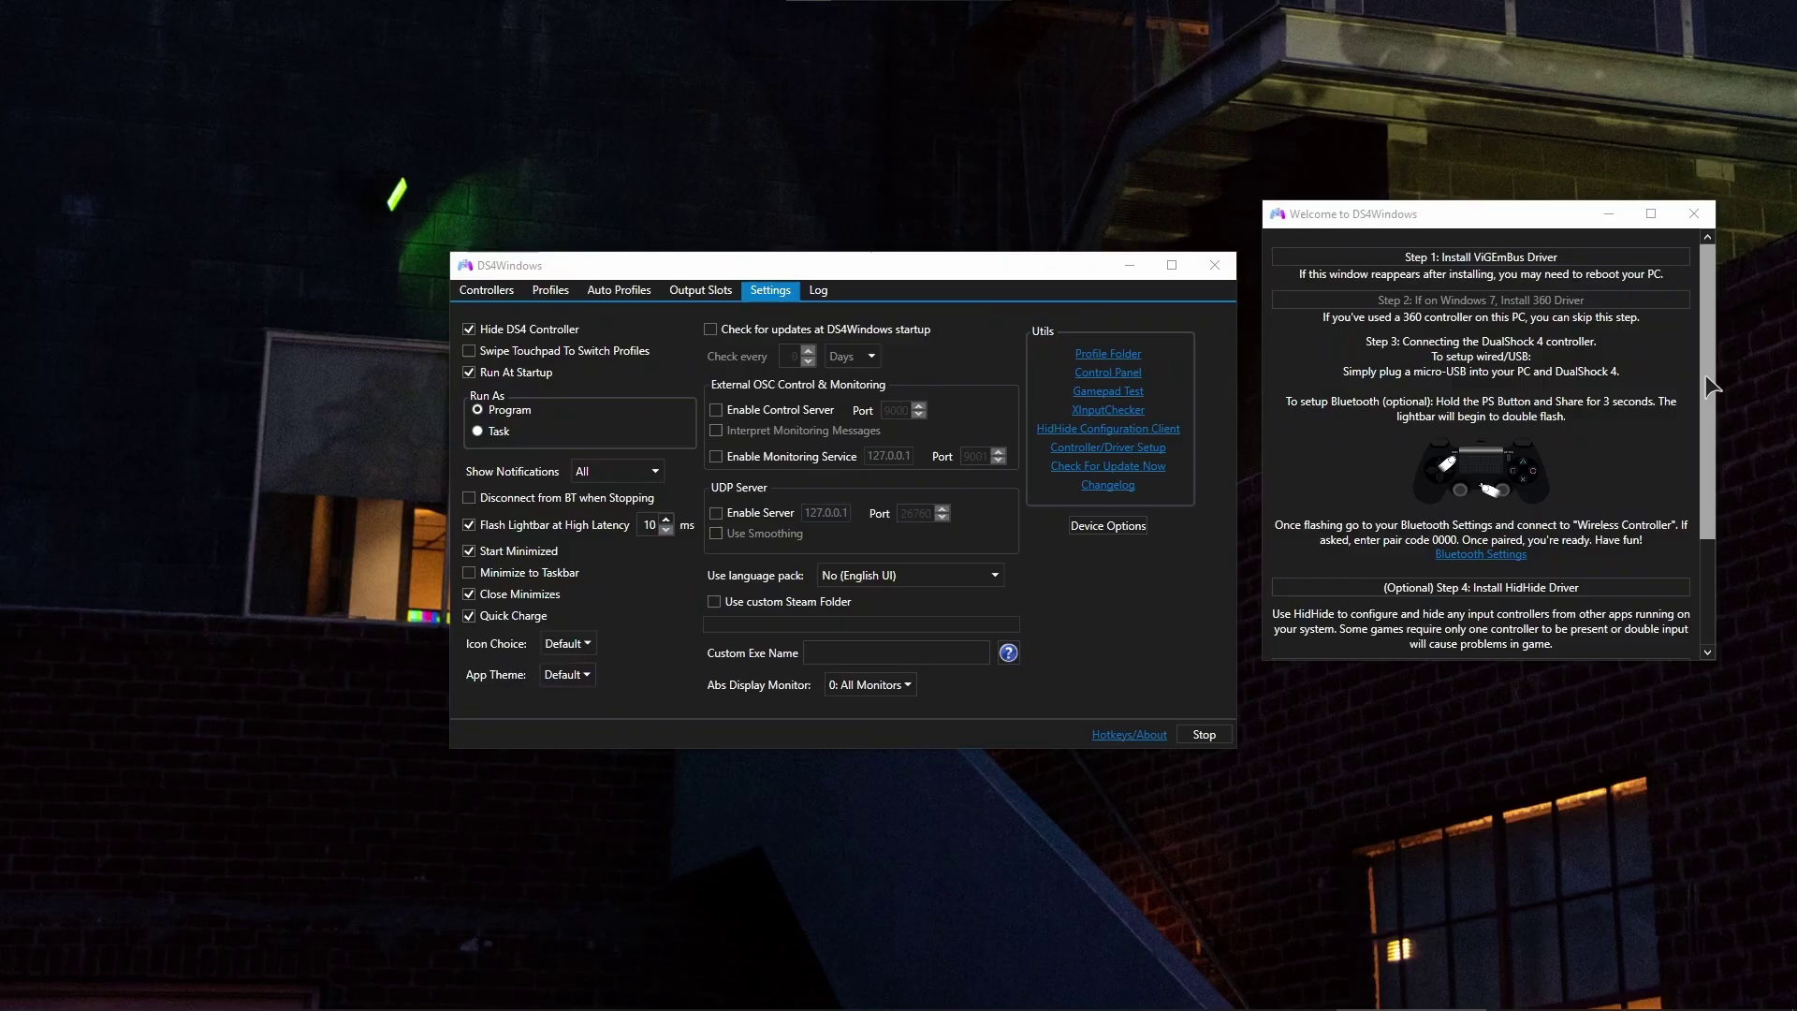
scroll(1481, 372, down, 3)
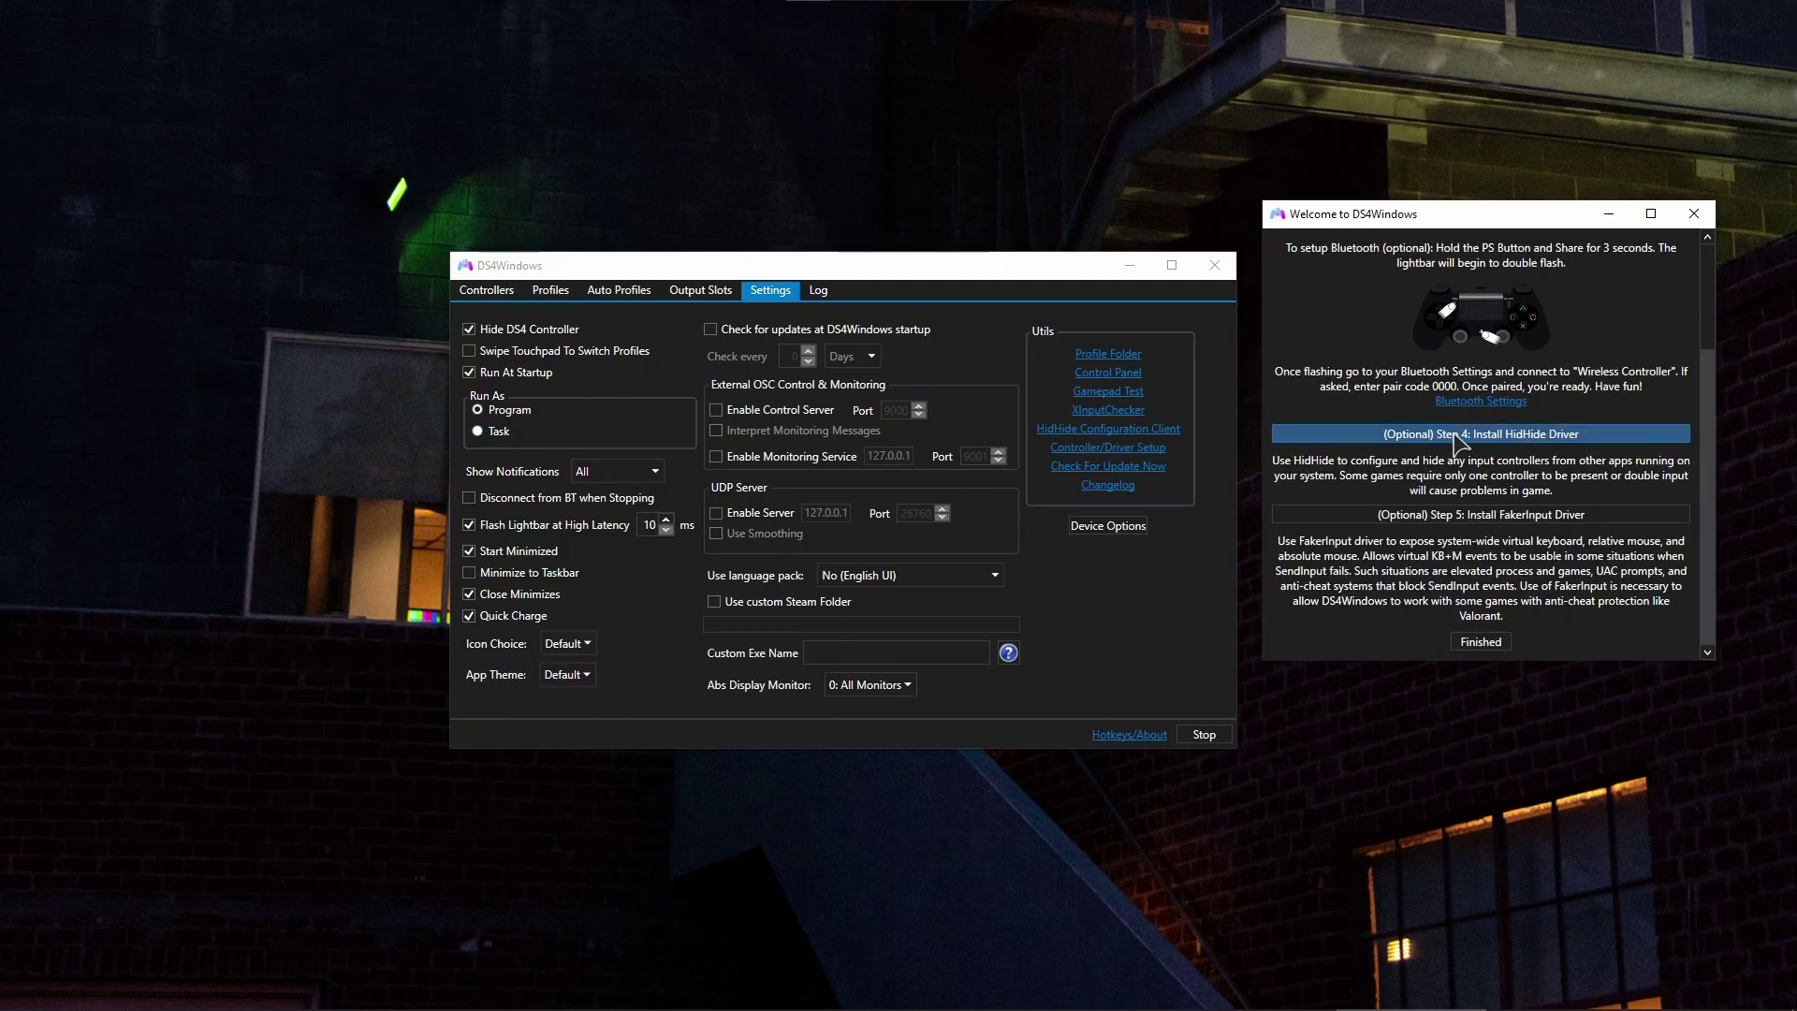
click(1481, 641)
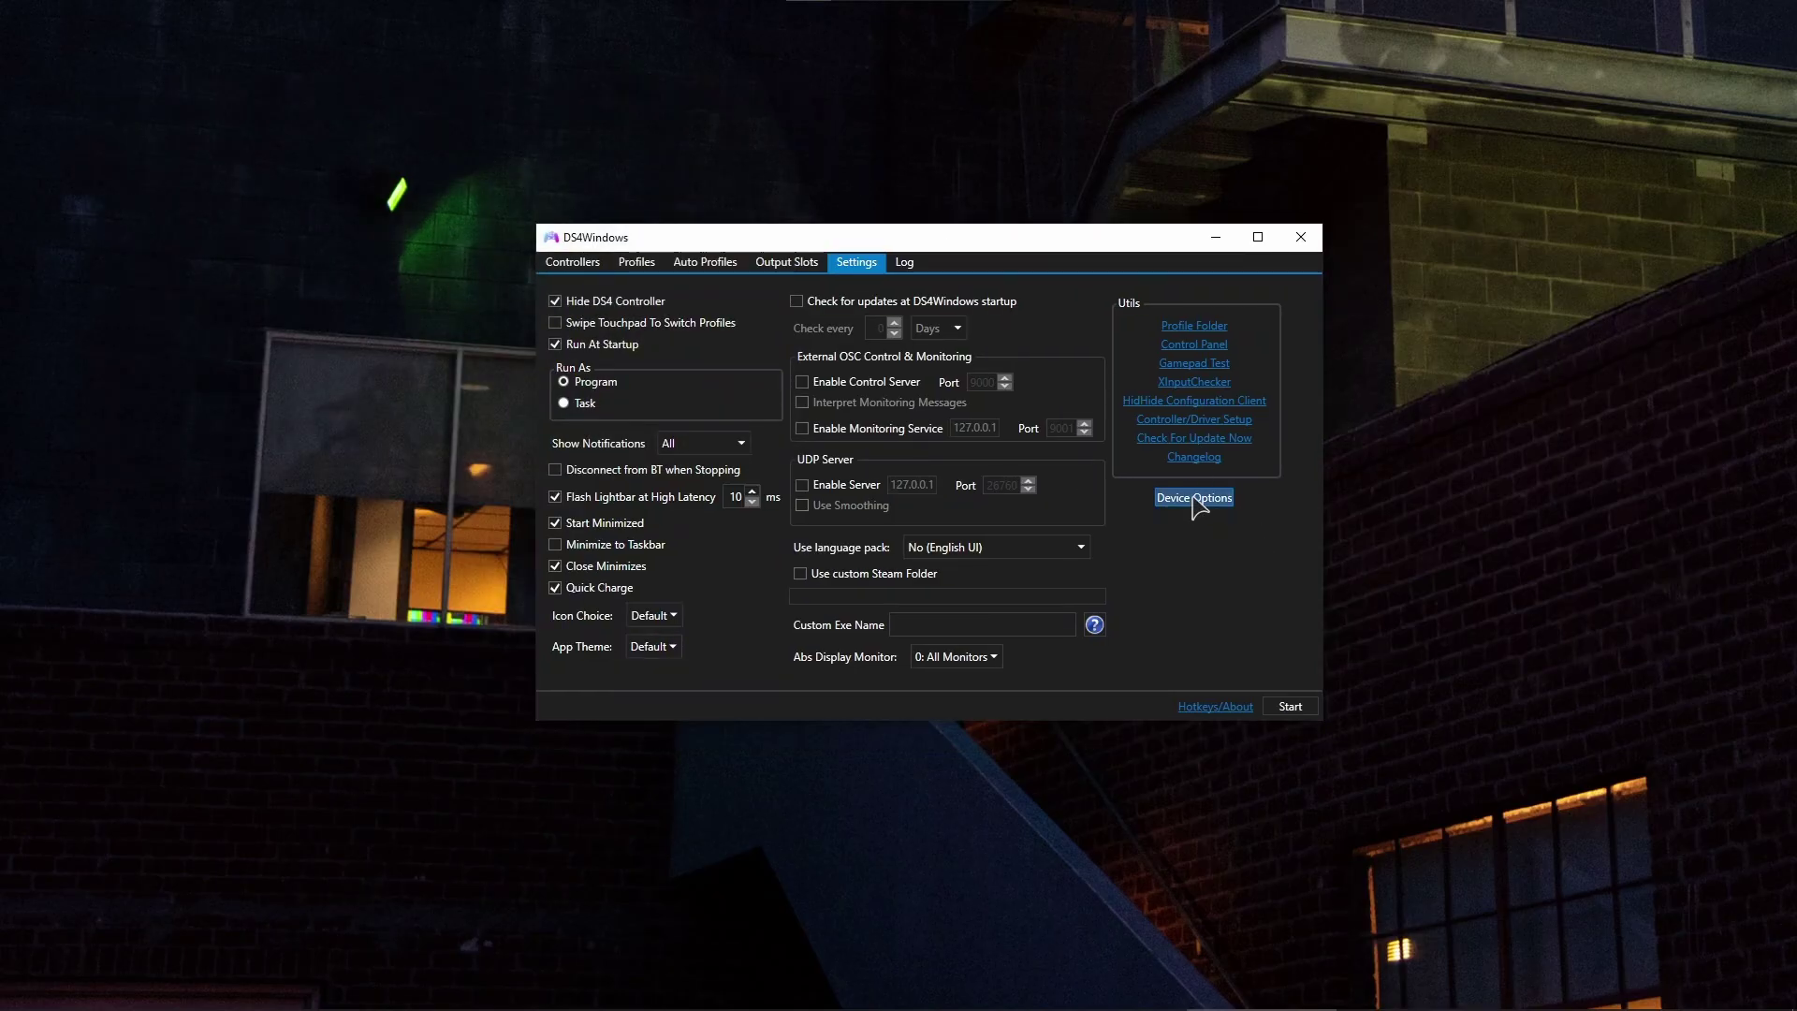
Confirm DS3 Controller Support is ticked in Device Options, then return to the Controllers page.
click(1195, 497)
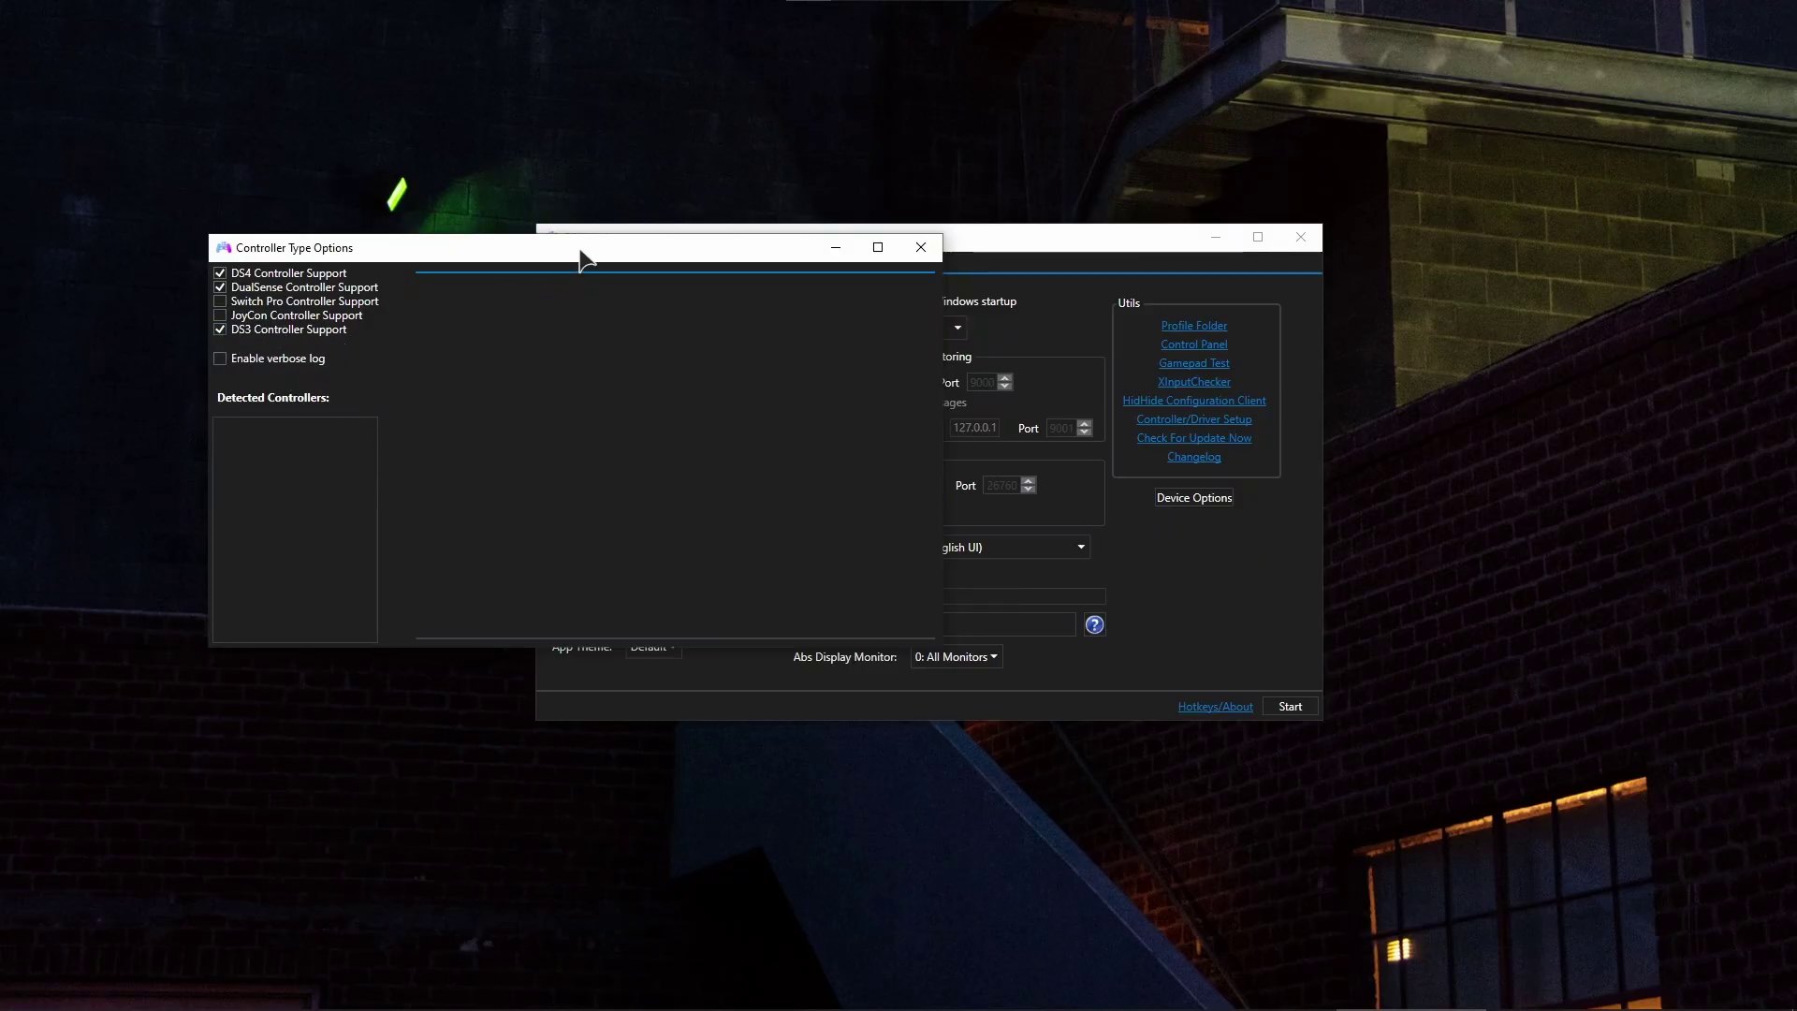
drag(521, 252, 782, 221)
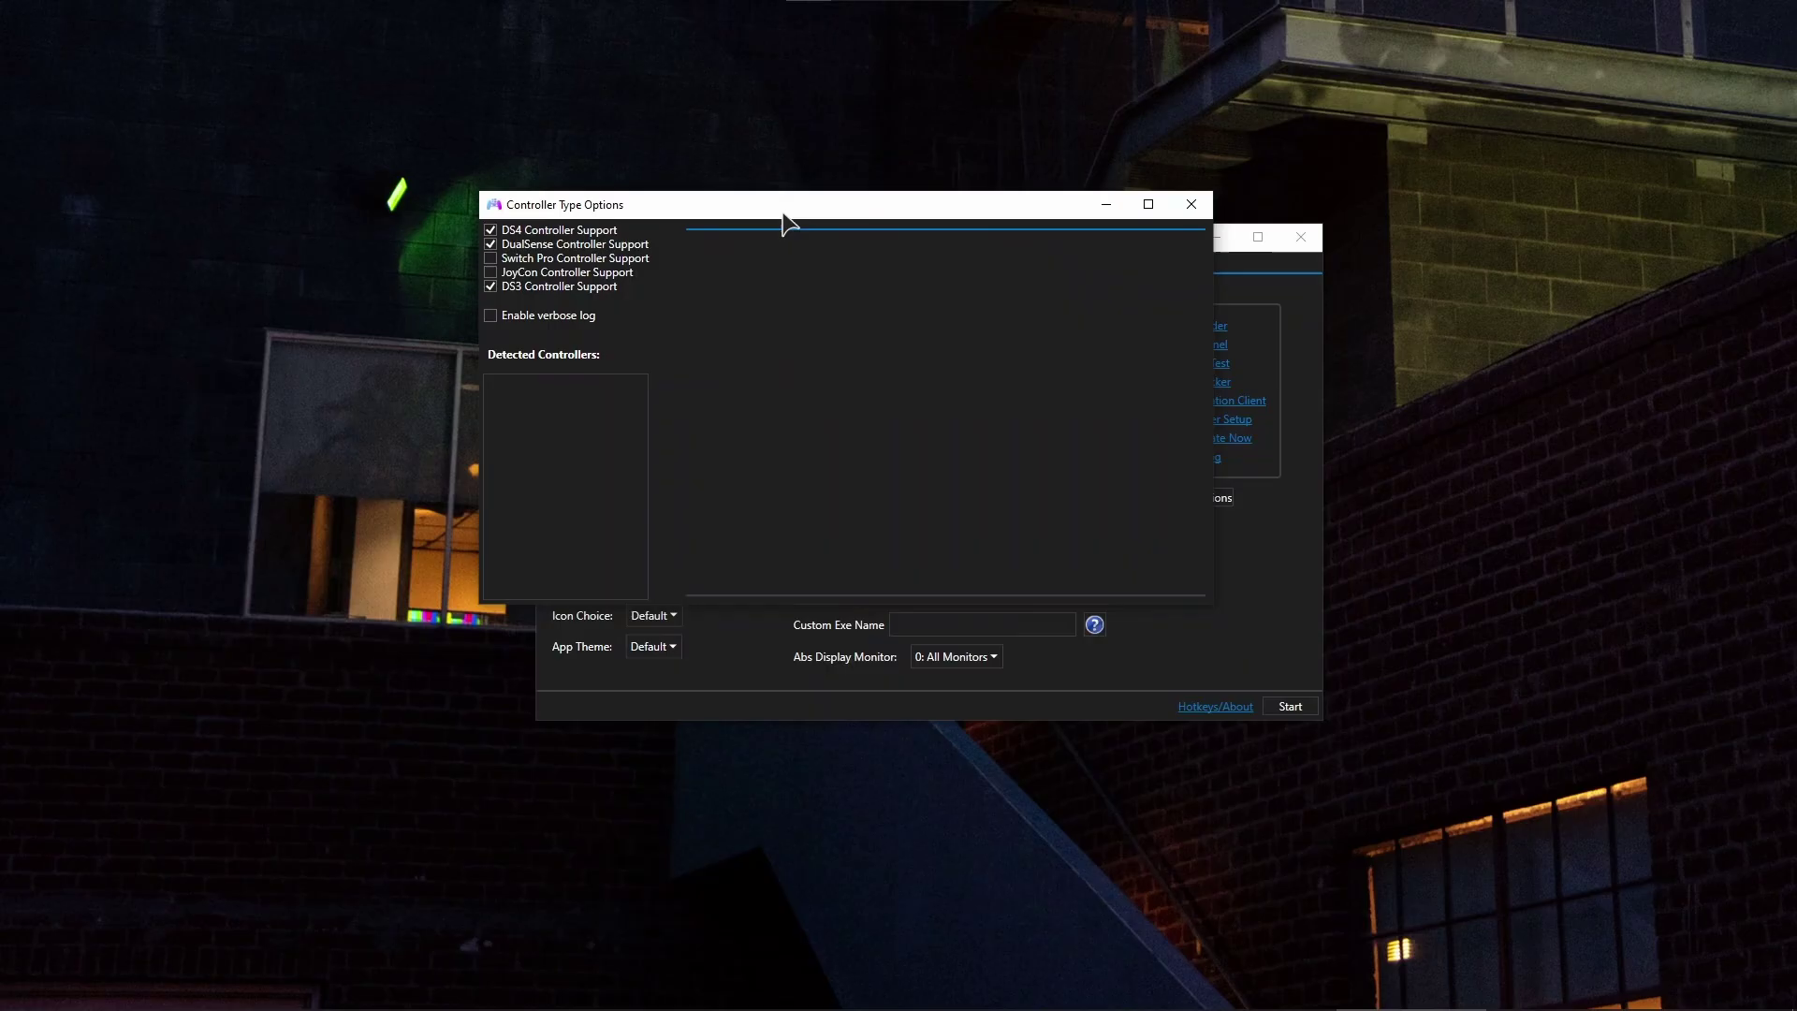
click(1190, 203)
click(573, 262)
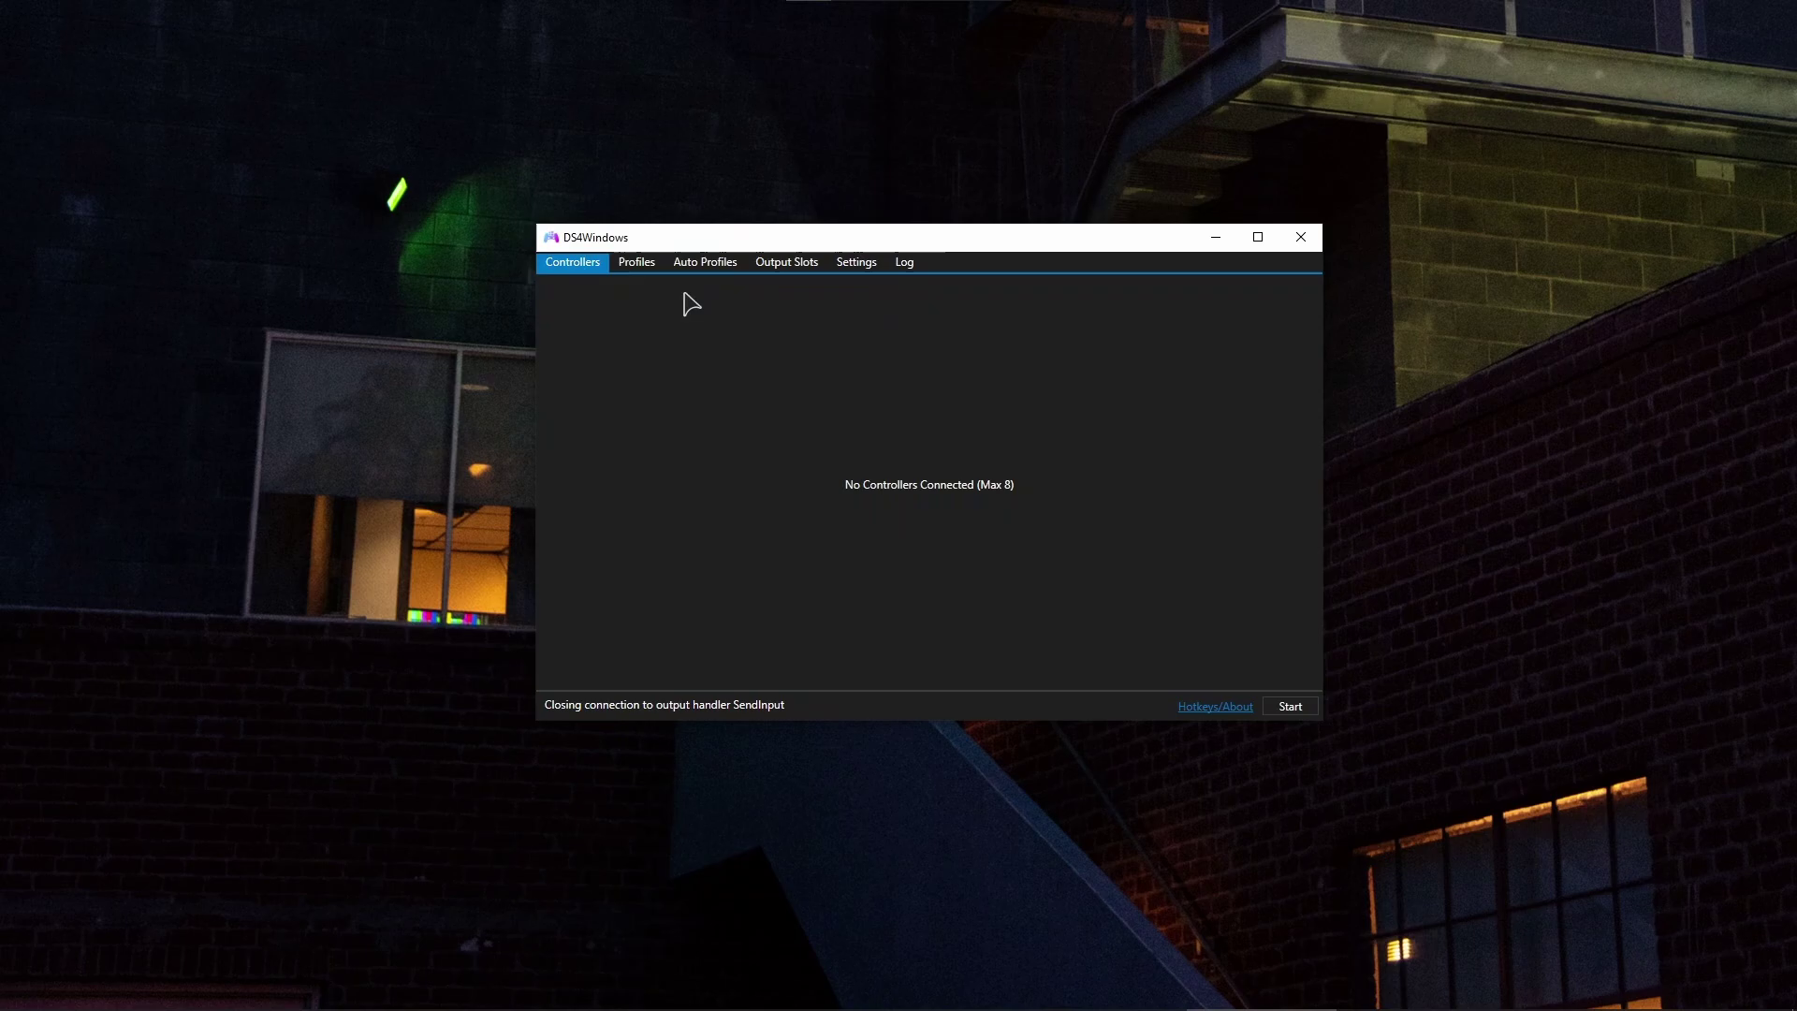
Start DS4Windows and widen the ID column to read DualShock 3 (DS4 Emulation), Genshin, 36%.
click(1294, 706)
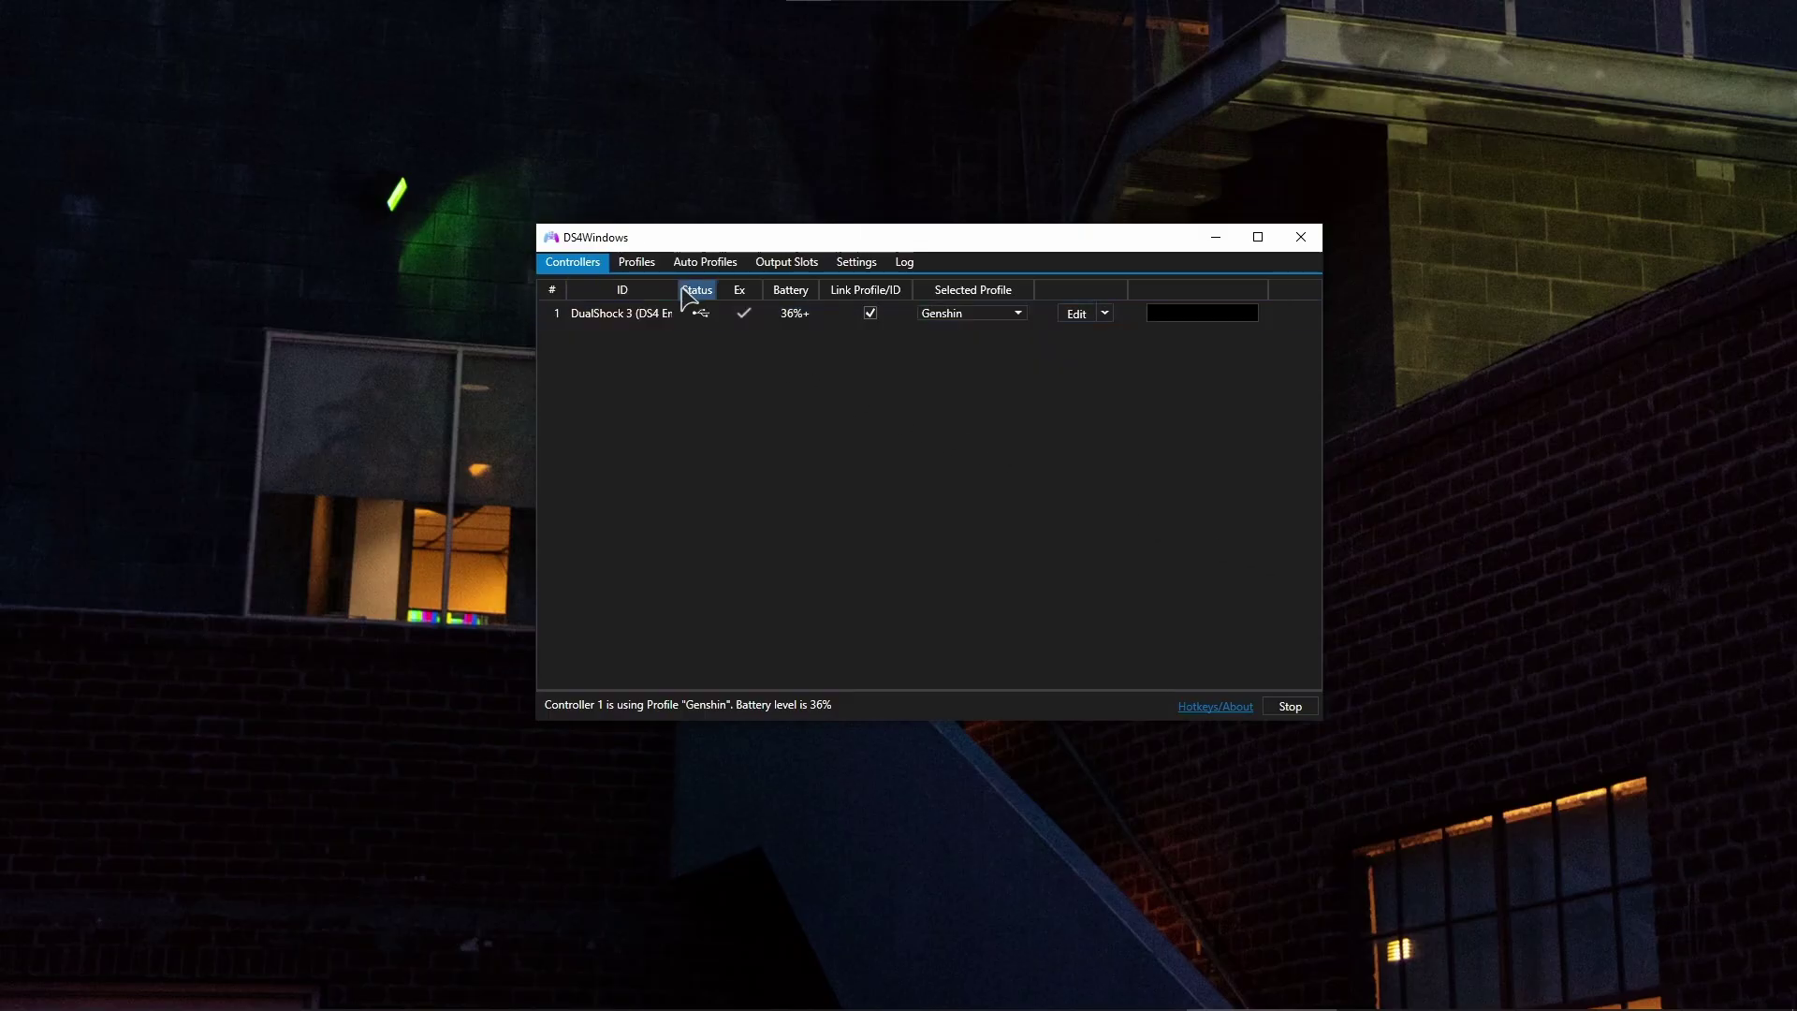
drag(679, 290, 823, 288)
click(622, 315)
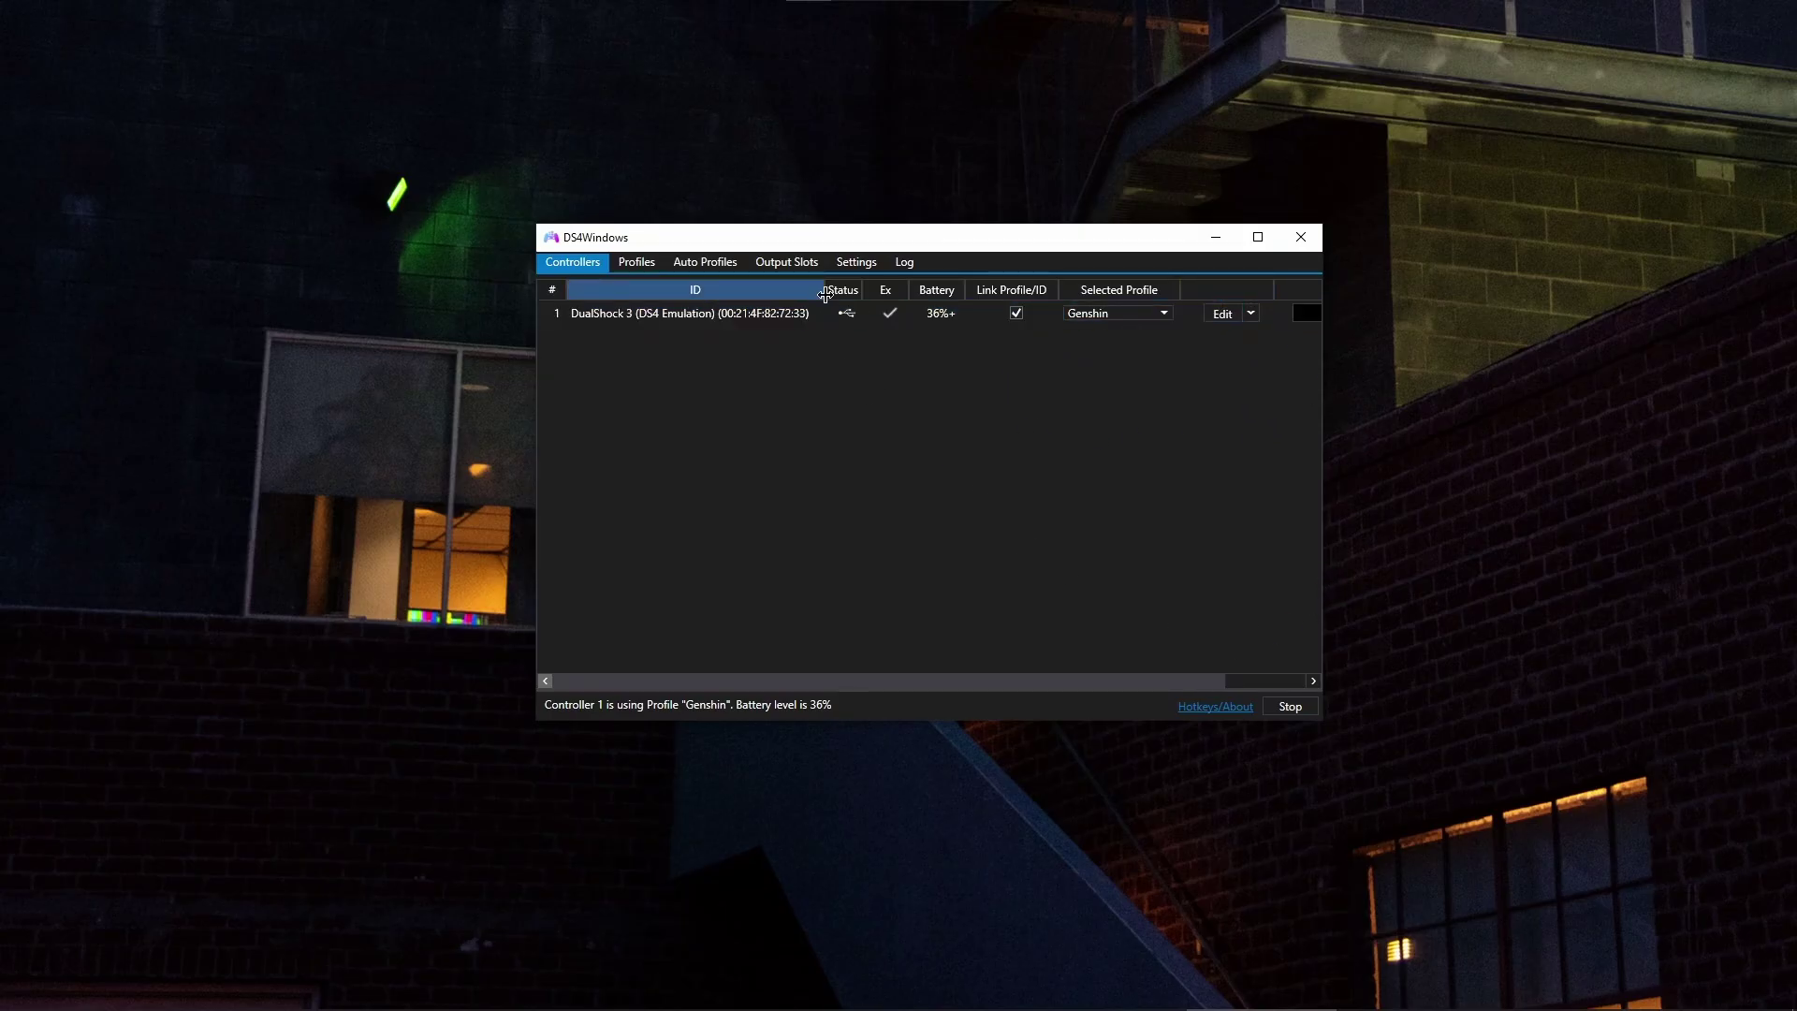
View Controller Readings in the Genshin profile, cancel, then launch Gamepad Test from Settings.
drag(824, 292, 716, 292)
click(1106, 315)
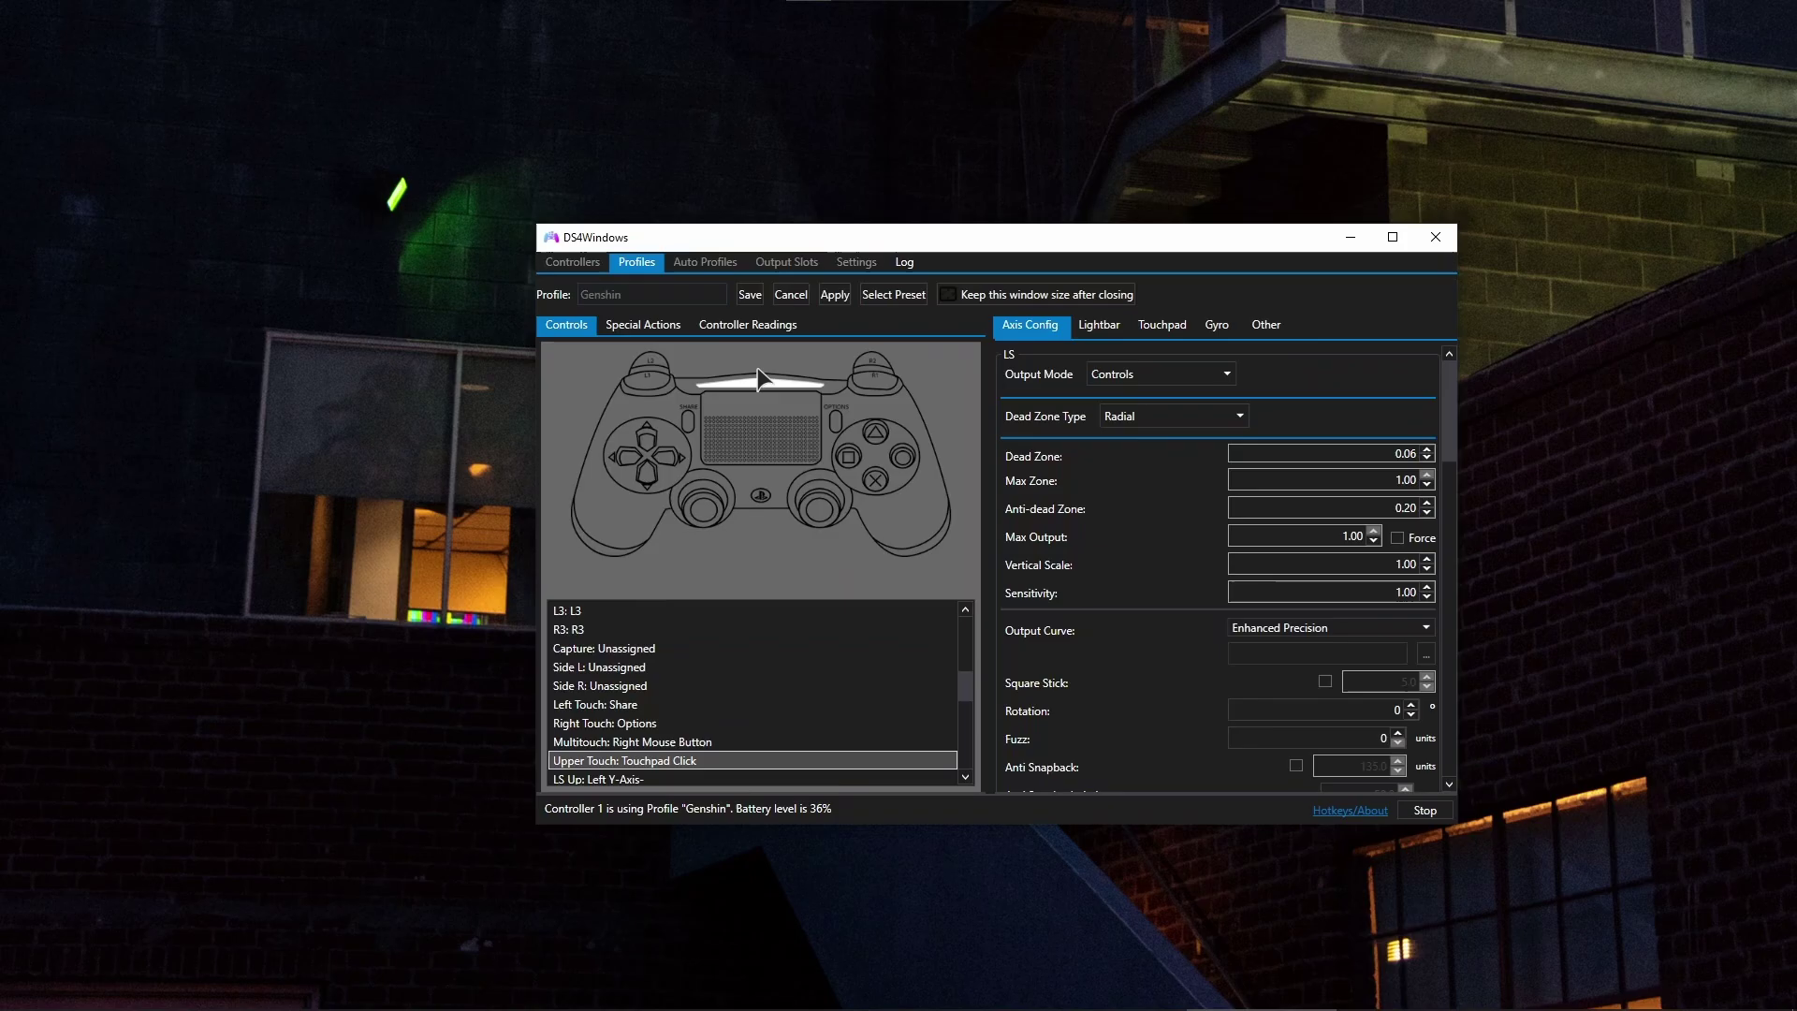
click(759, 326)
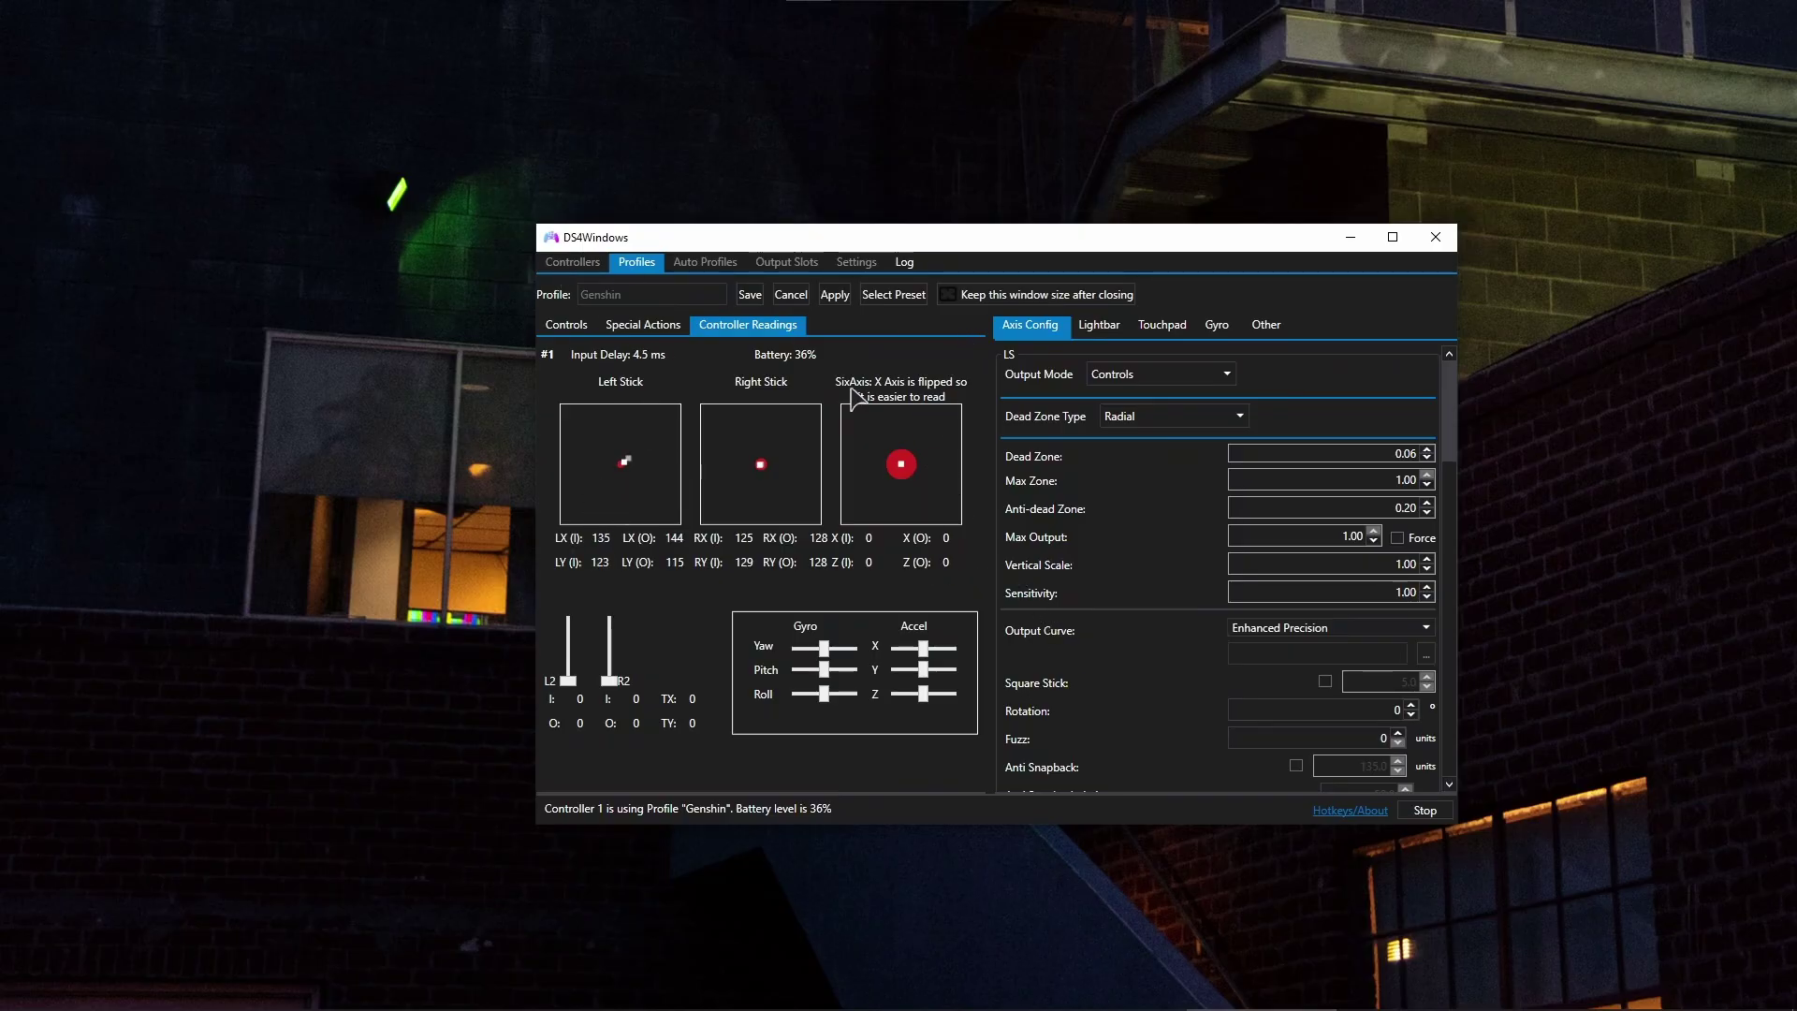
click(791, 294)
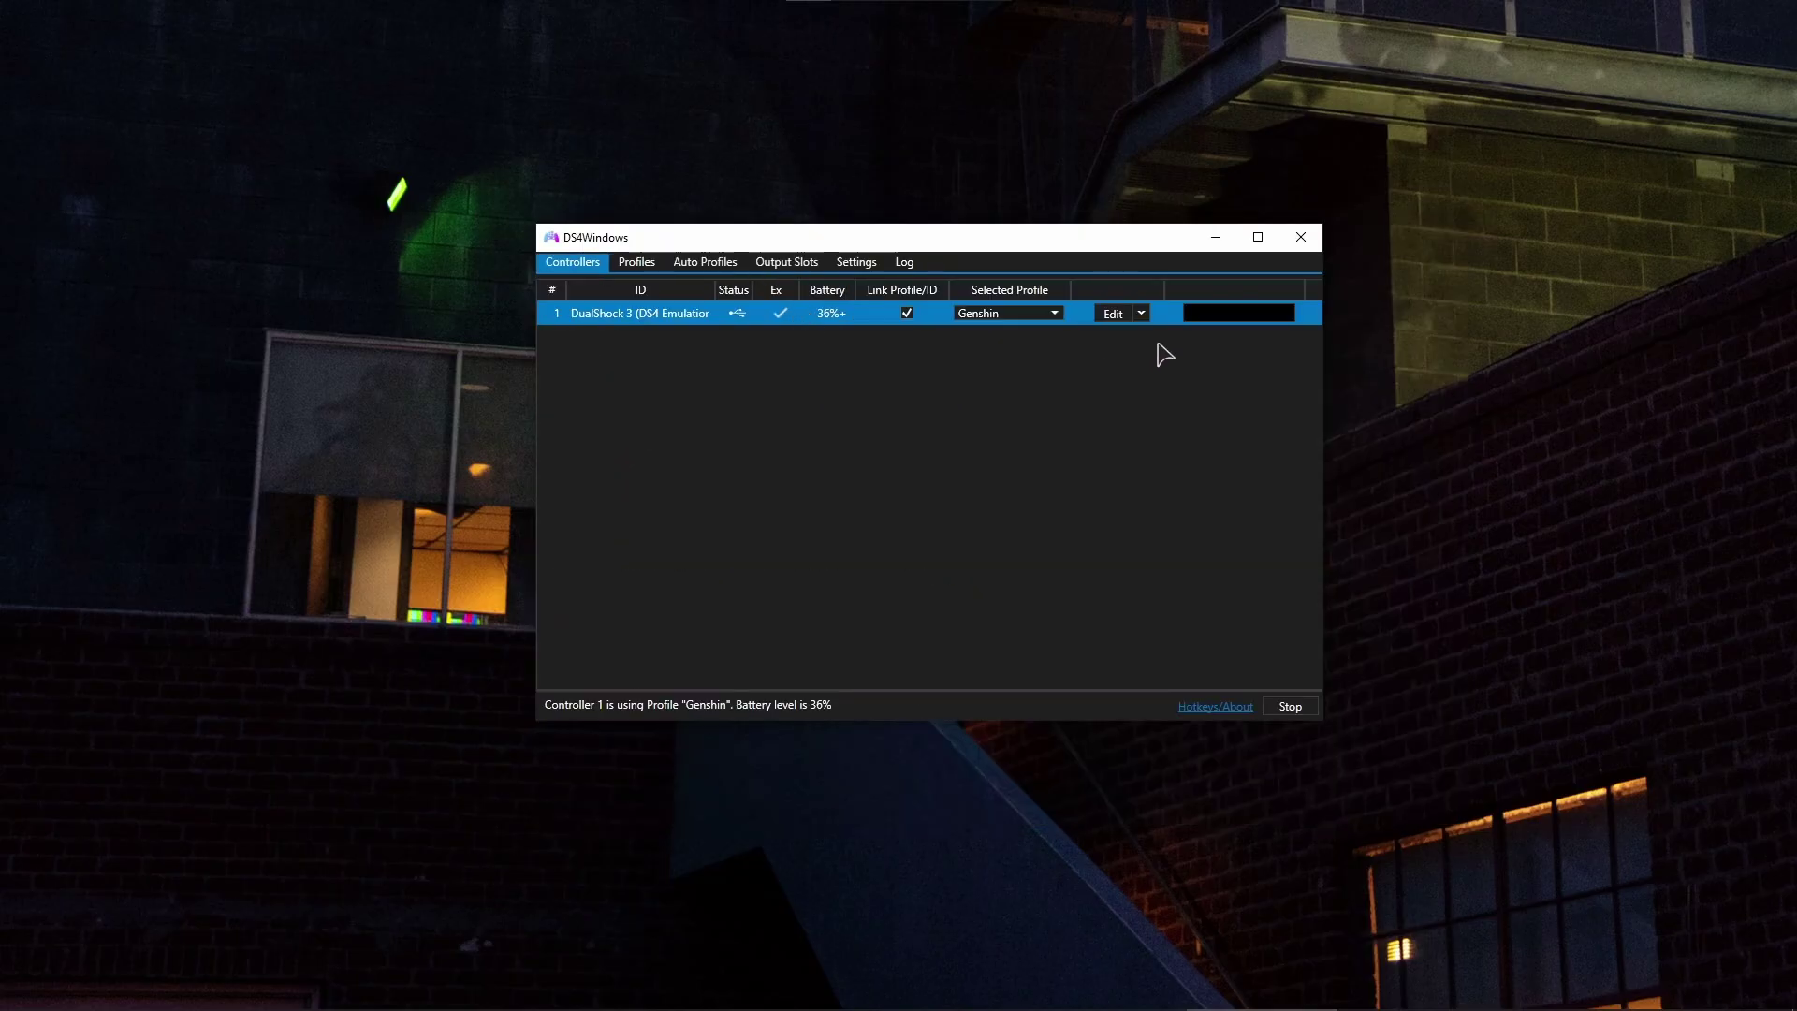
click(855, 263)
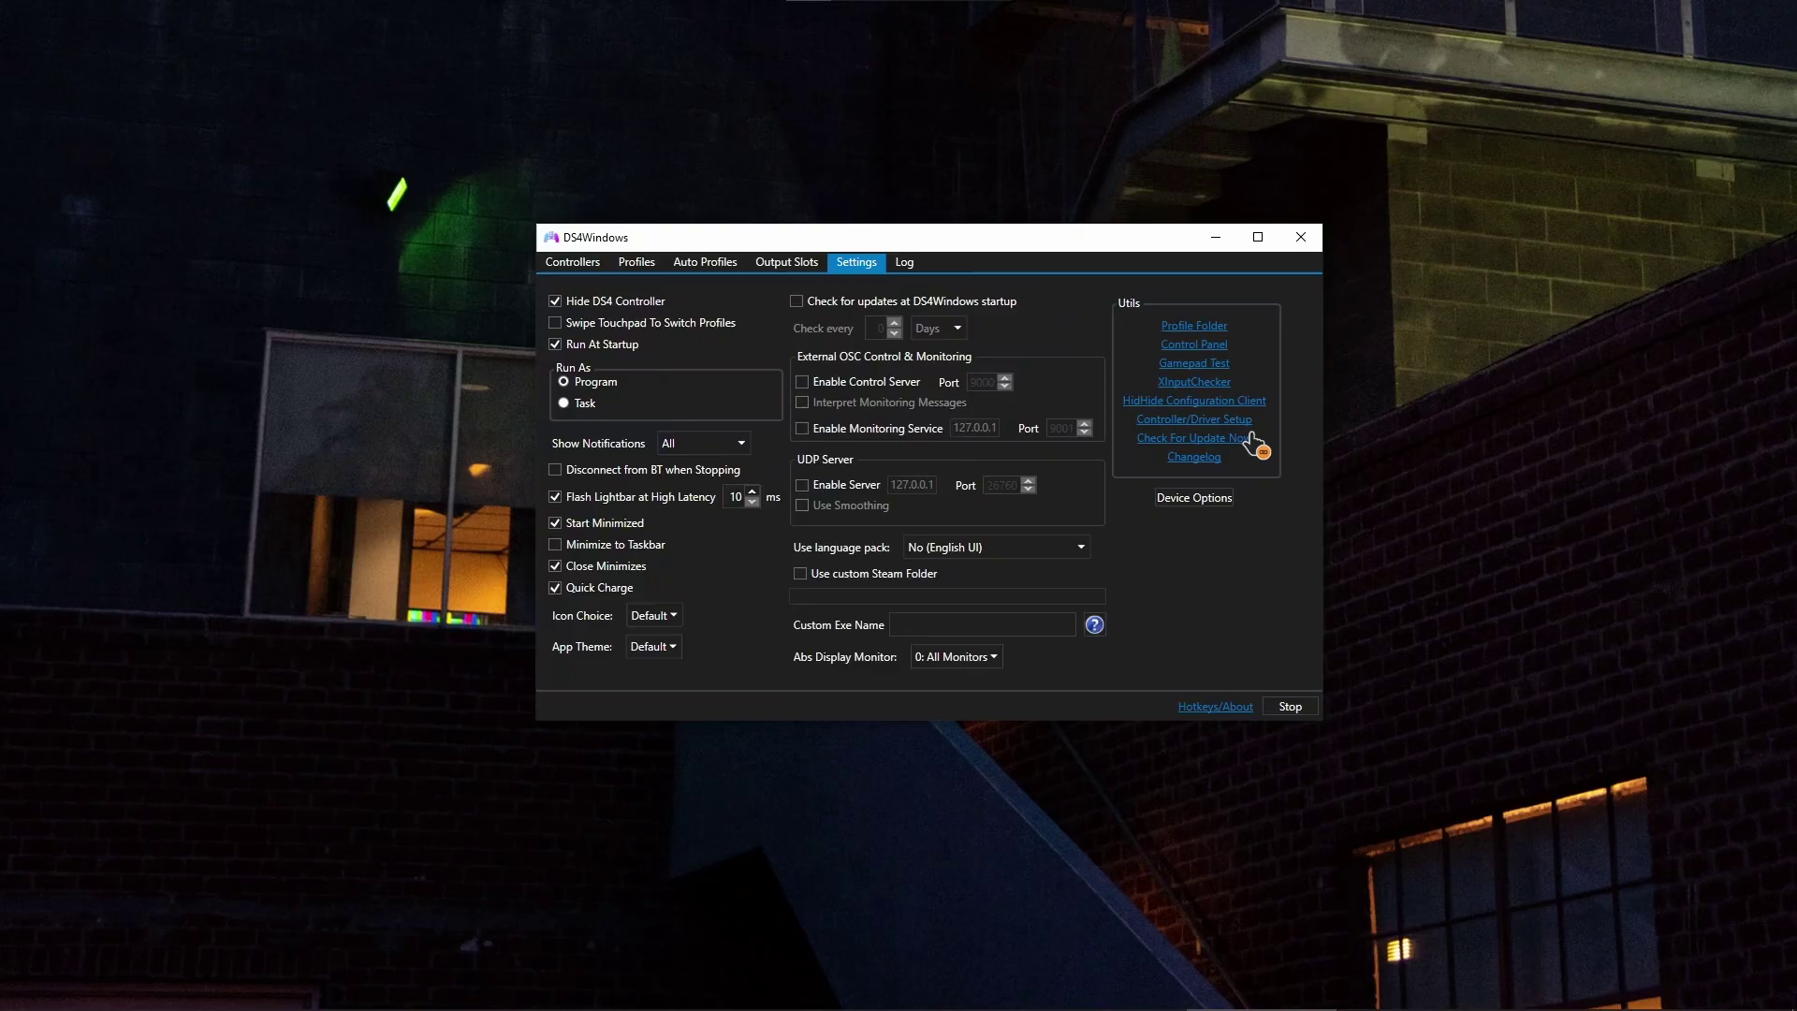
click(1201, 364)
Check the Sony PS4 Dualshock's stick values on hardwaretester.com/gamepad and run the vibration test.
click(1202, 362)
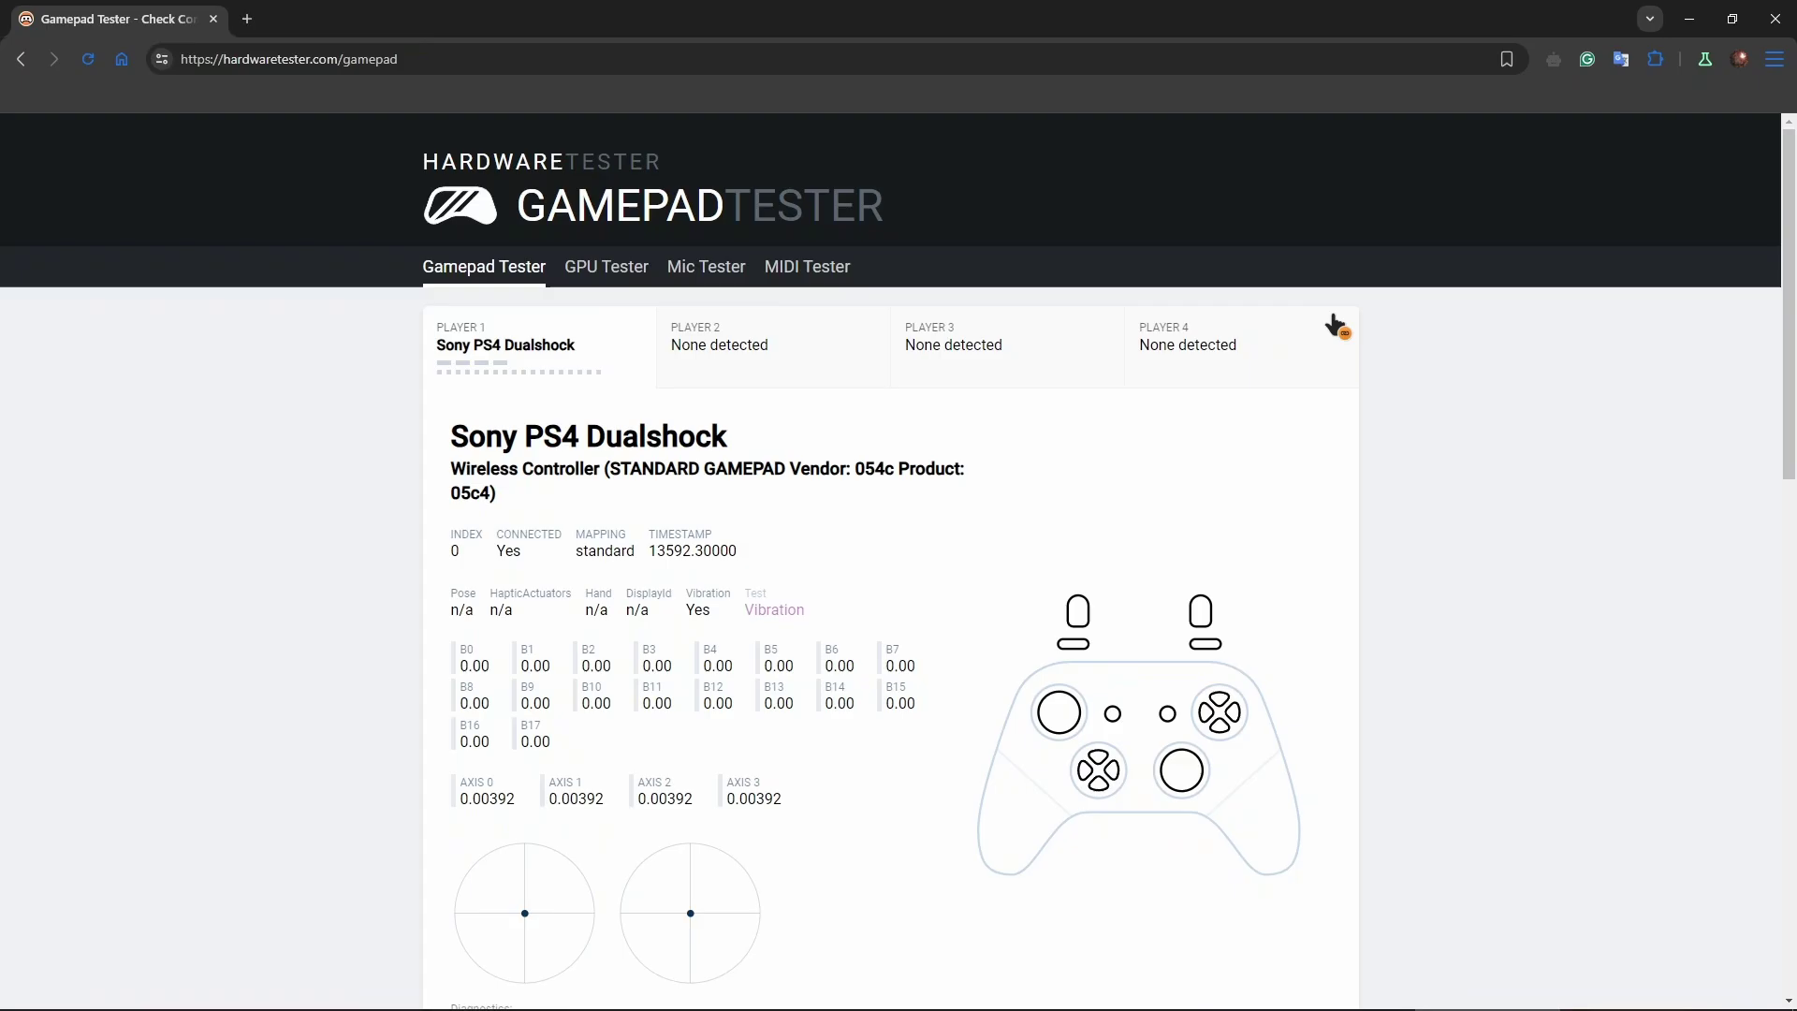
scroll(1292, 323, down, 1)
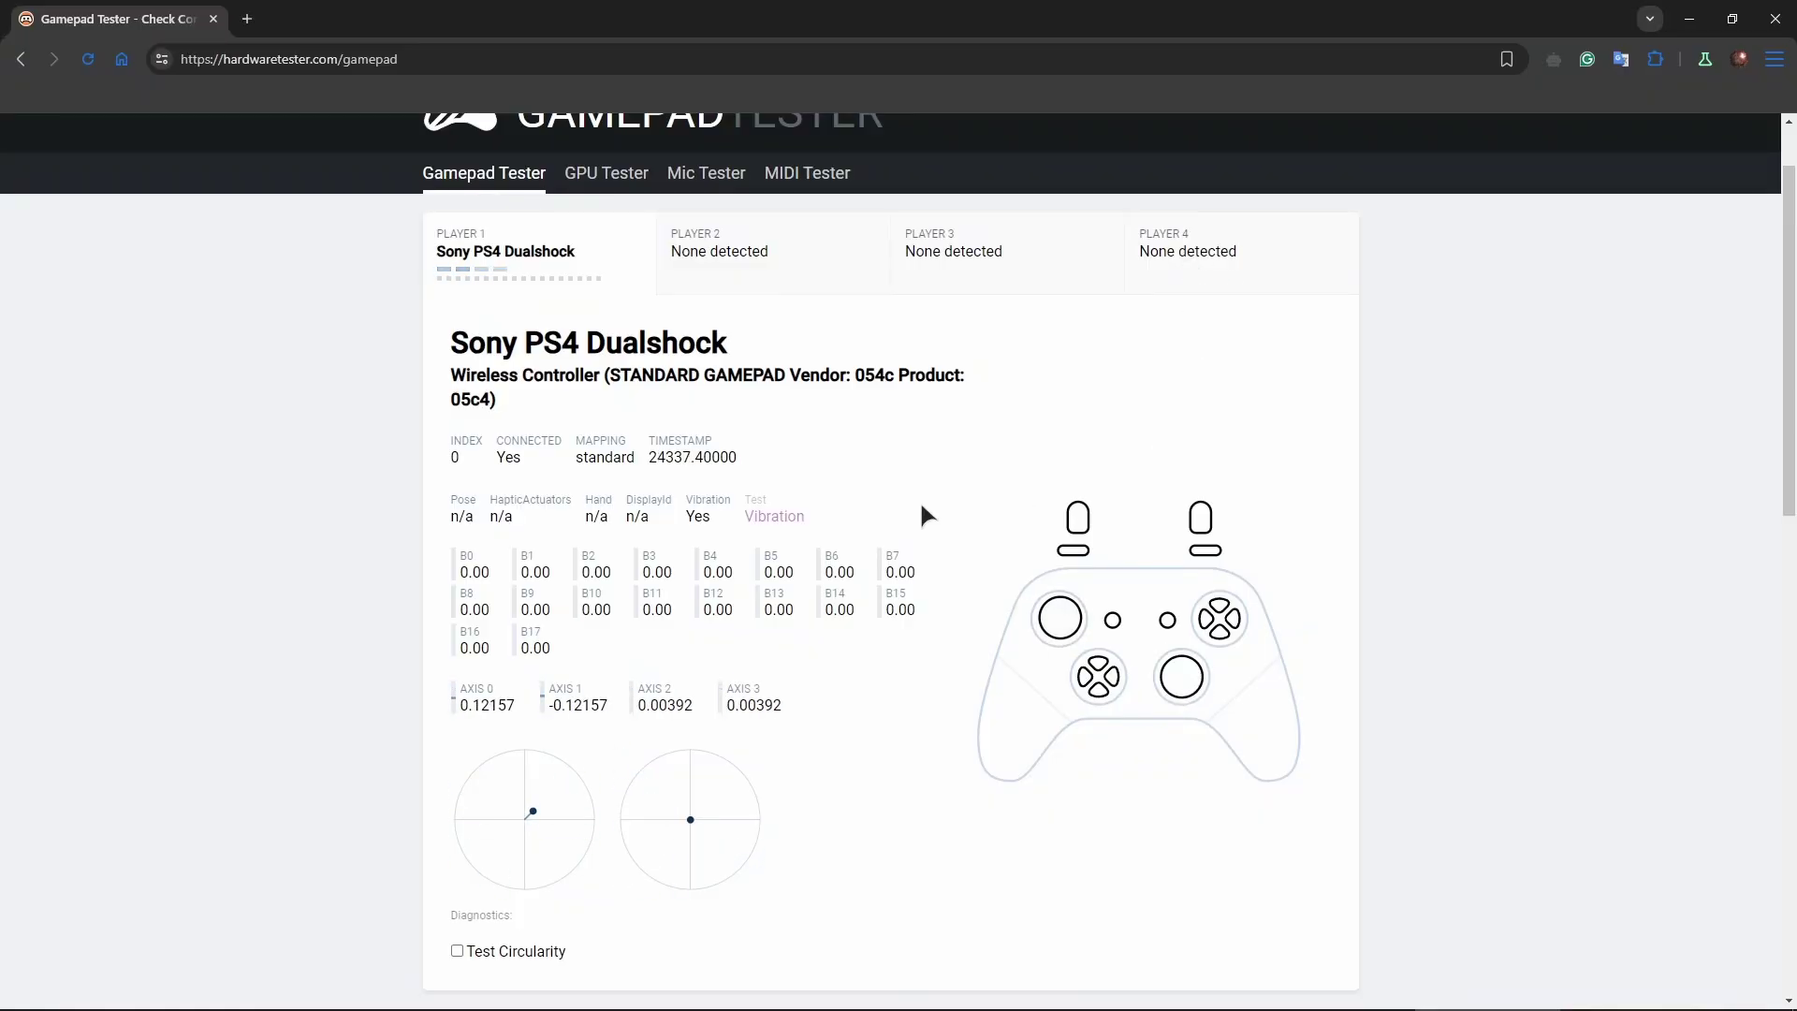
click(774, 517)
Rerun the vibration test, then move from Amun Mines to Set Palace on the map and start it.
click(787, 515)
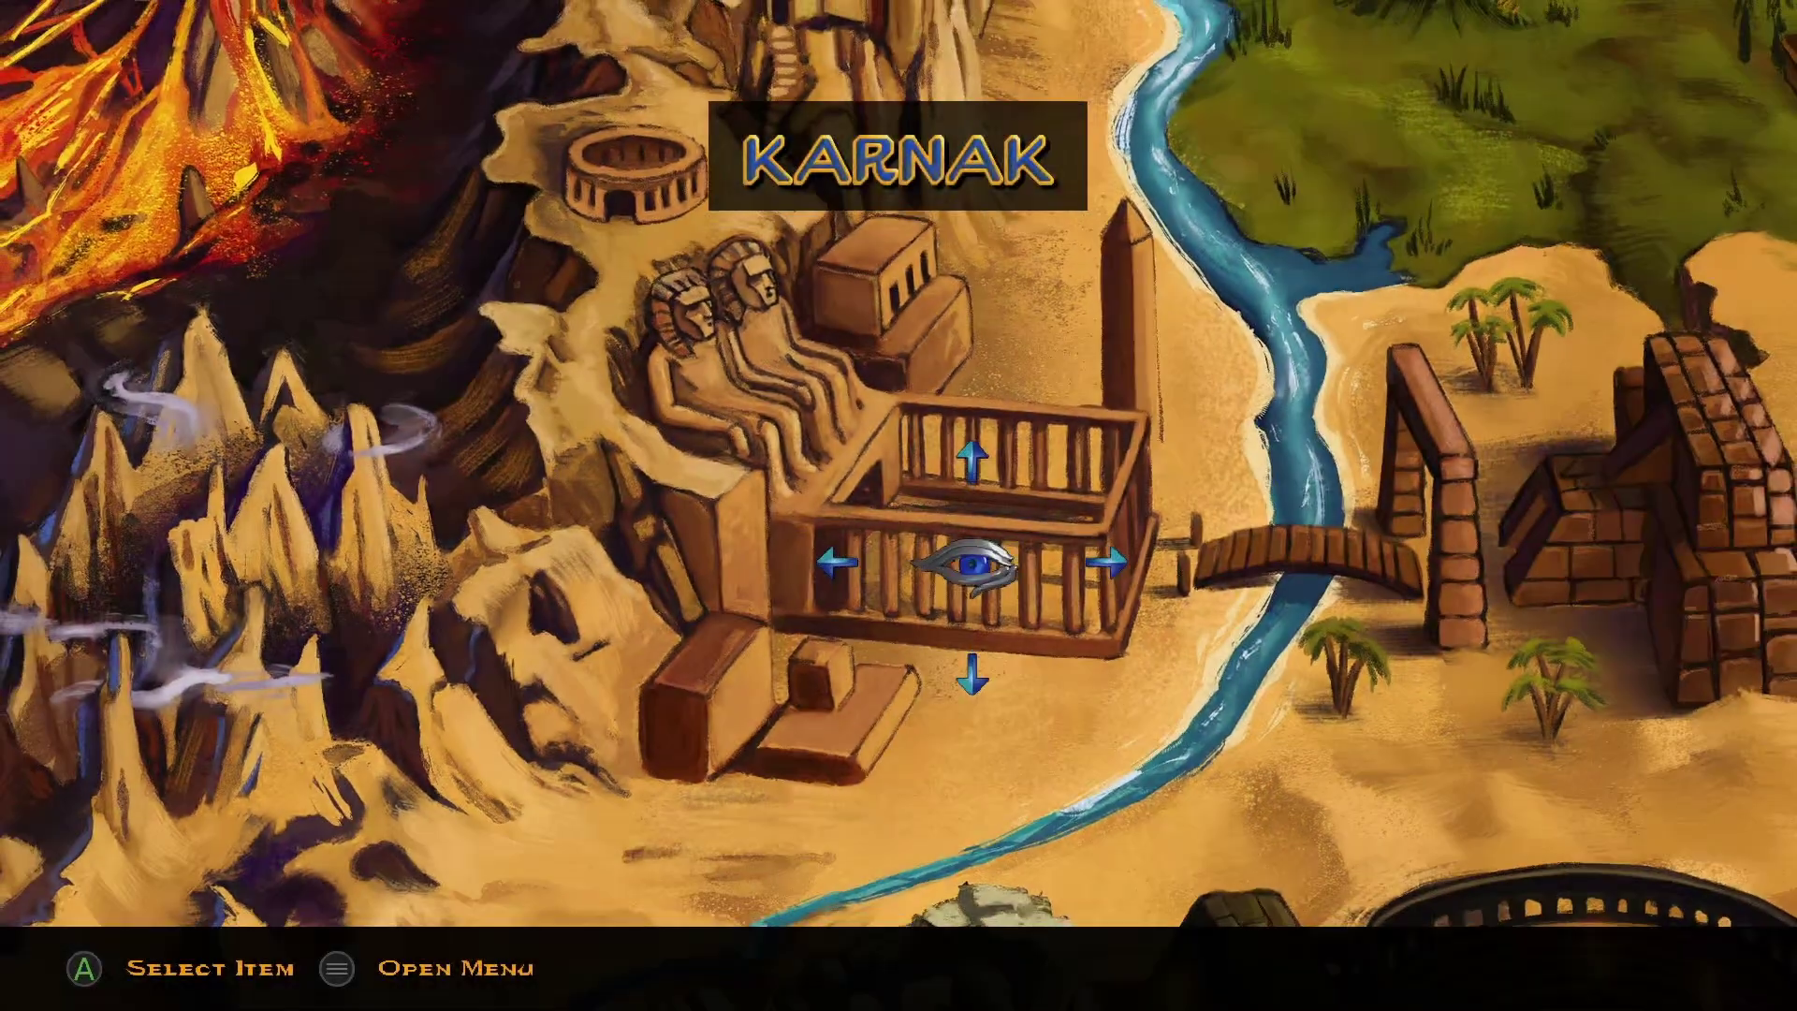
key(Down)
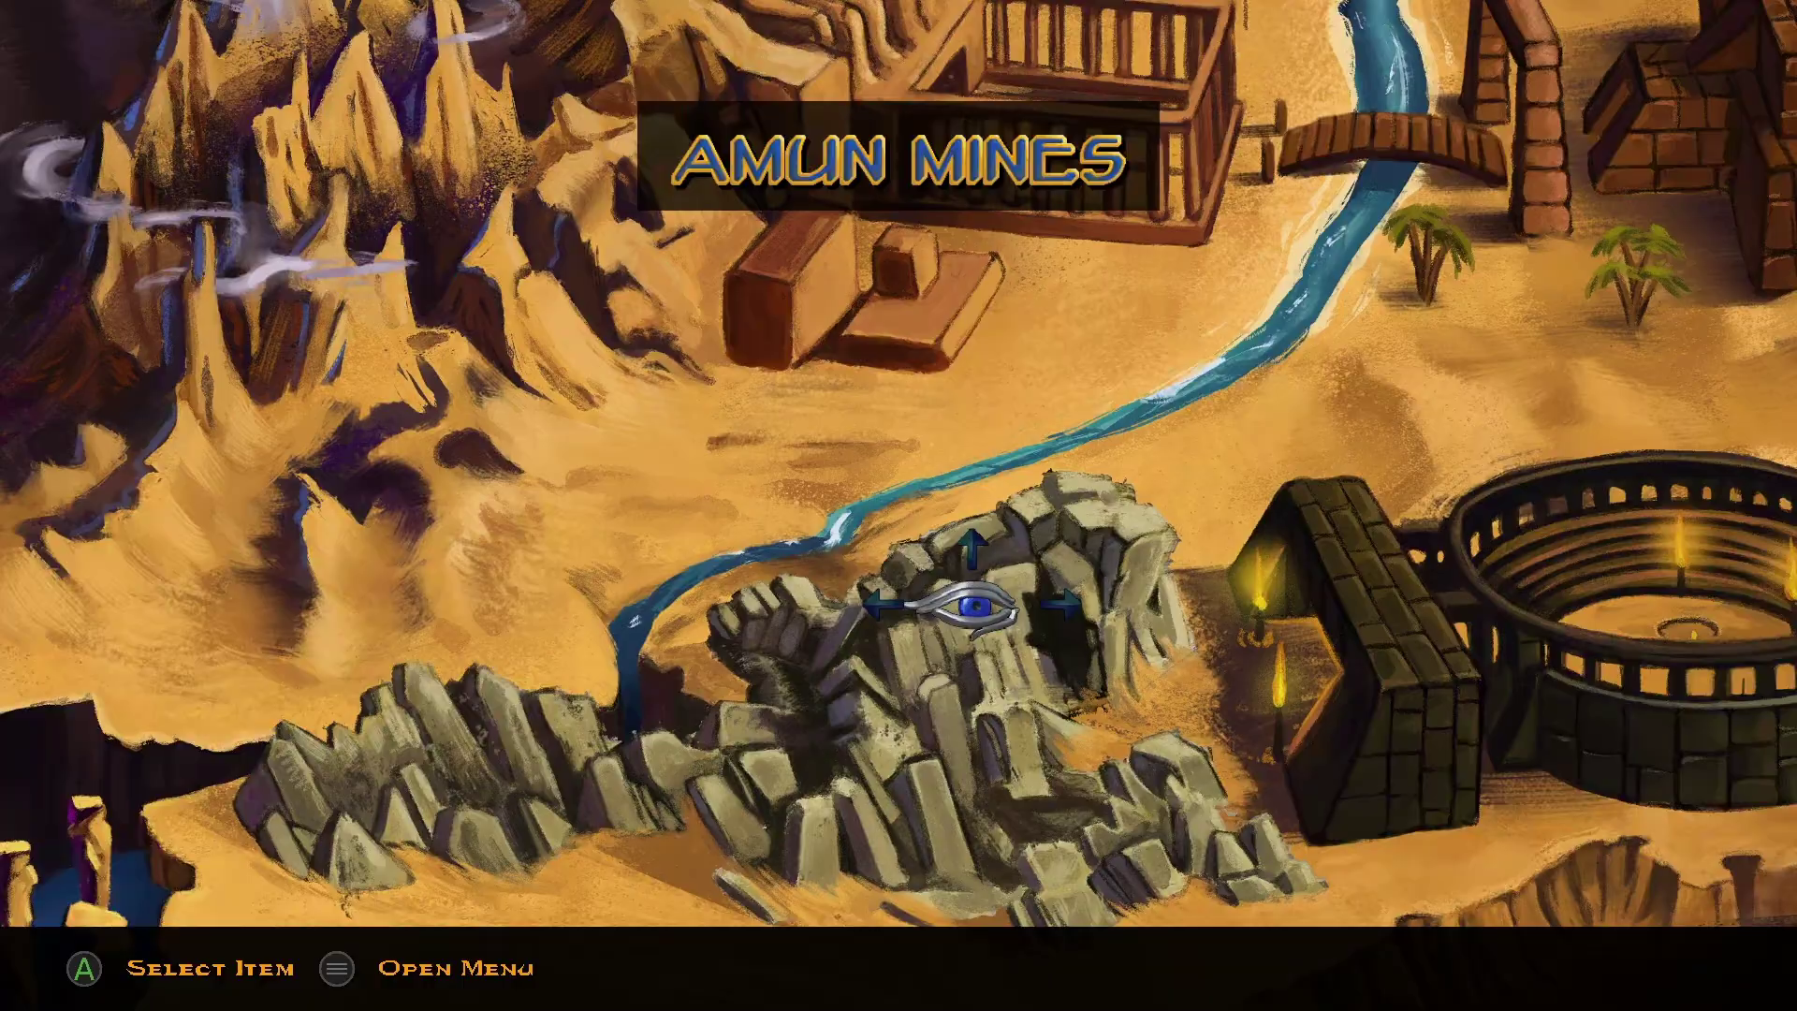
key(Right)
key(Return)
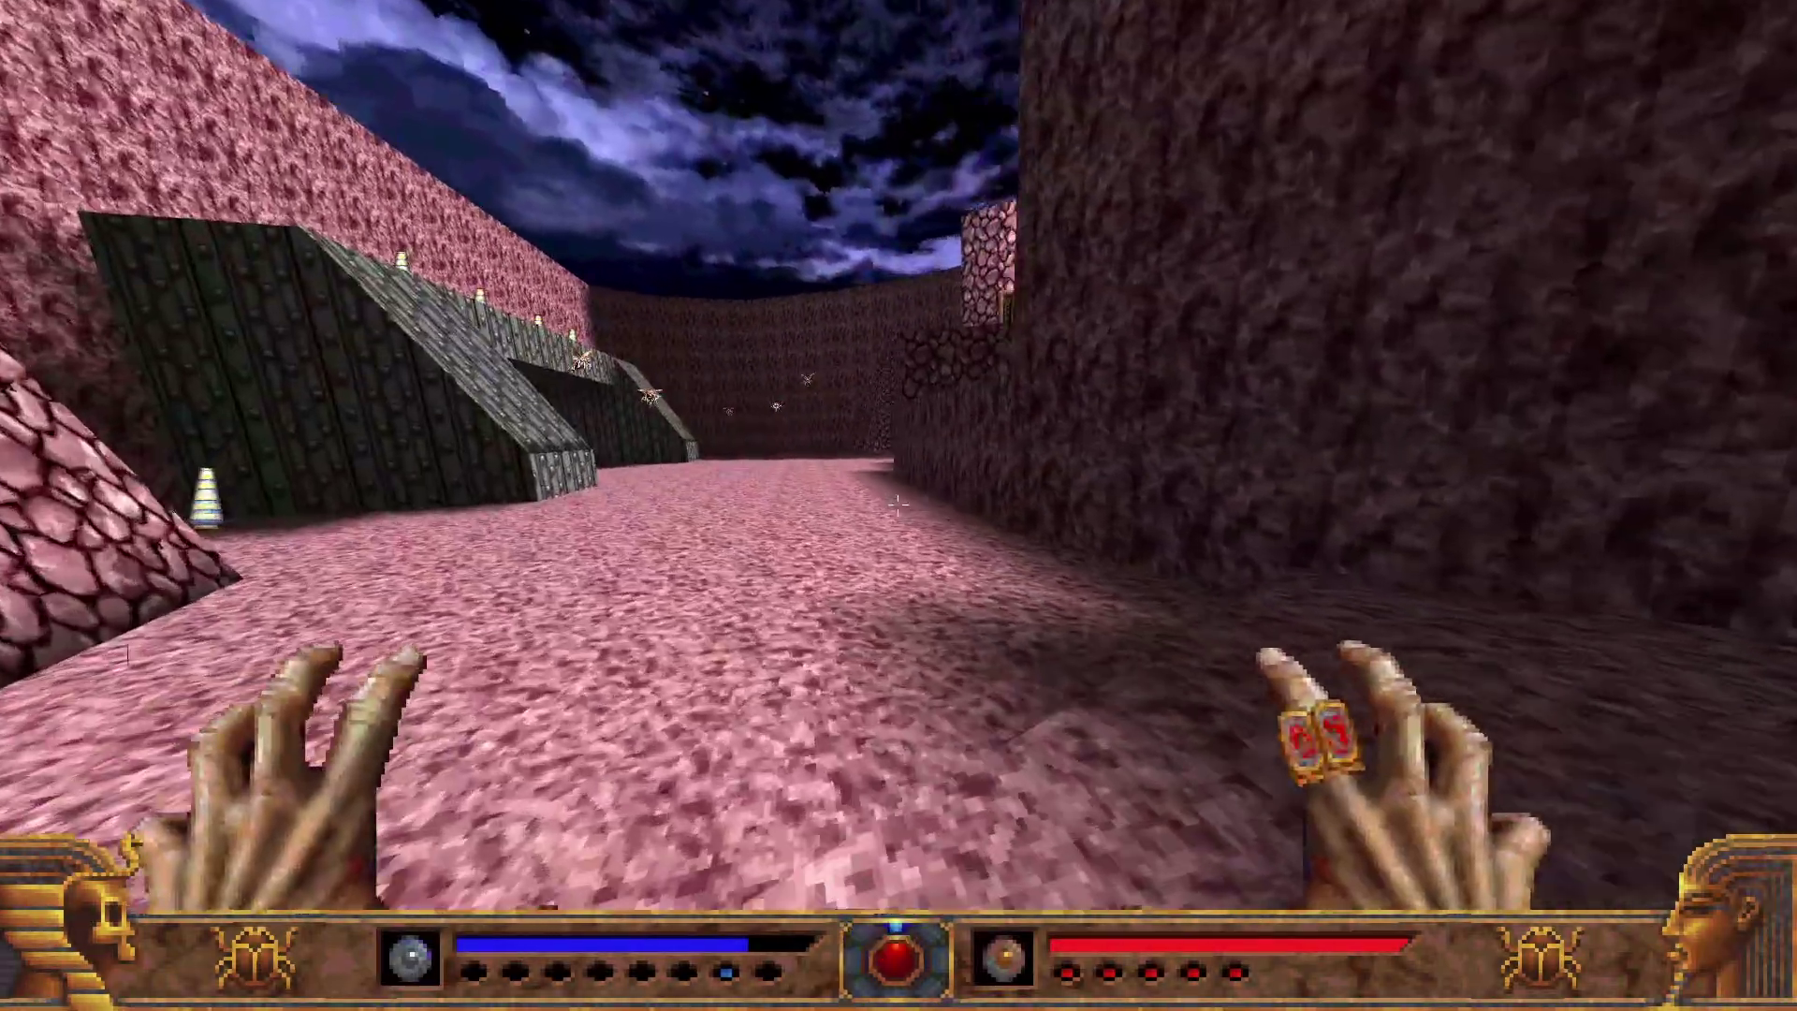
Shoot fireballs at the flying enemies in PowerSlave.
mouse_move(896, 505)
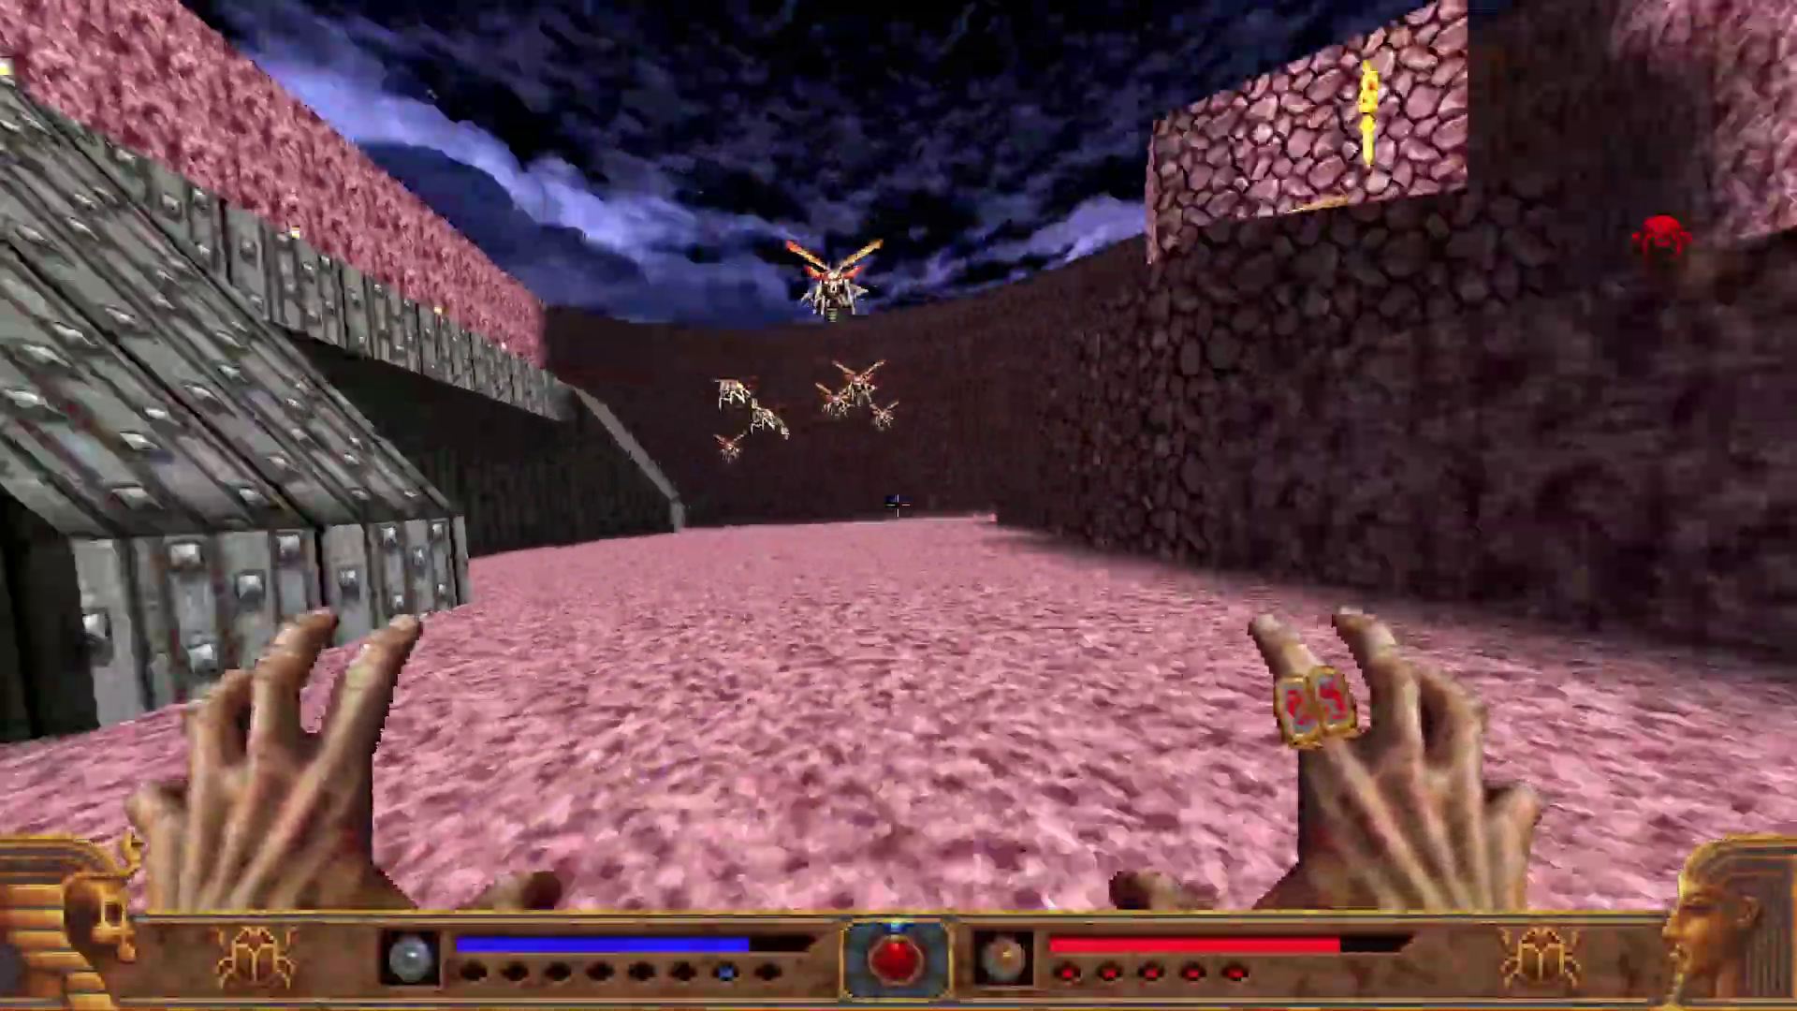
click(897, 505)
click(896, 505)
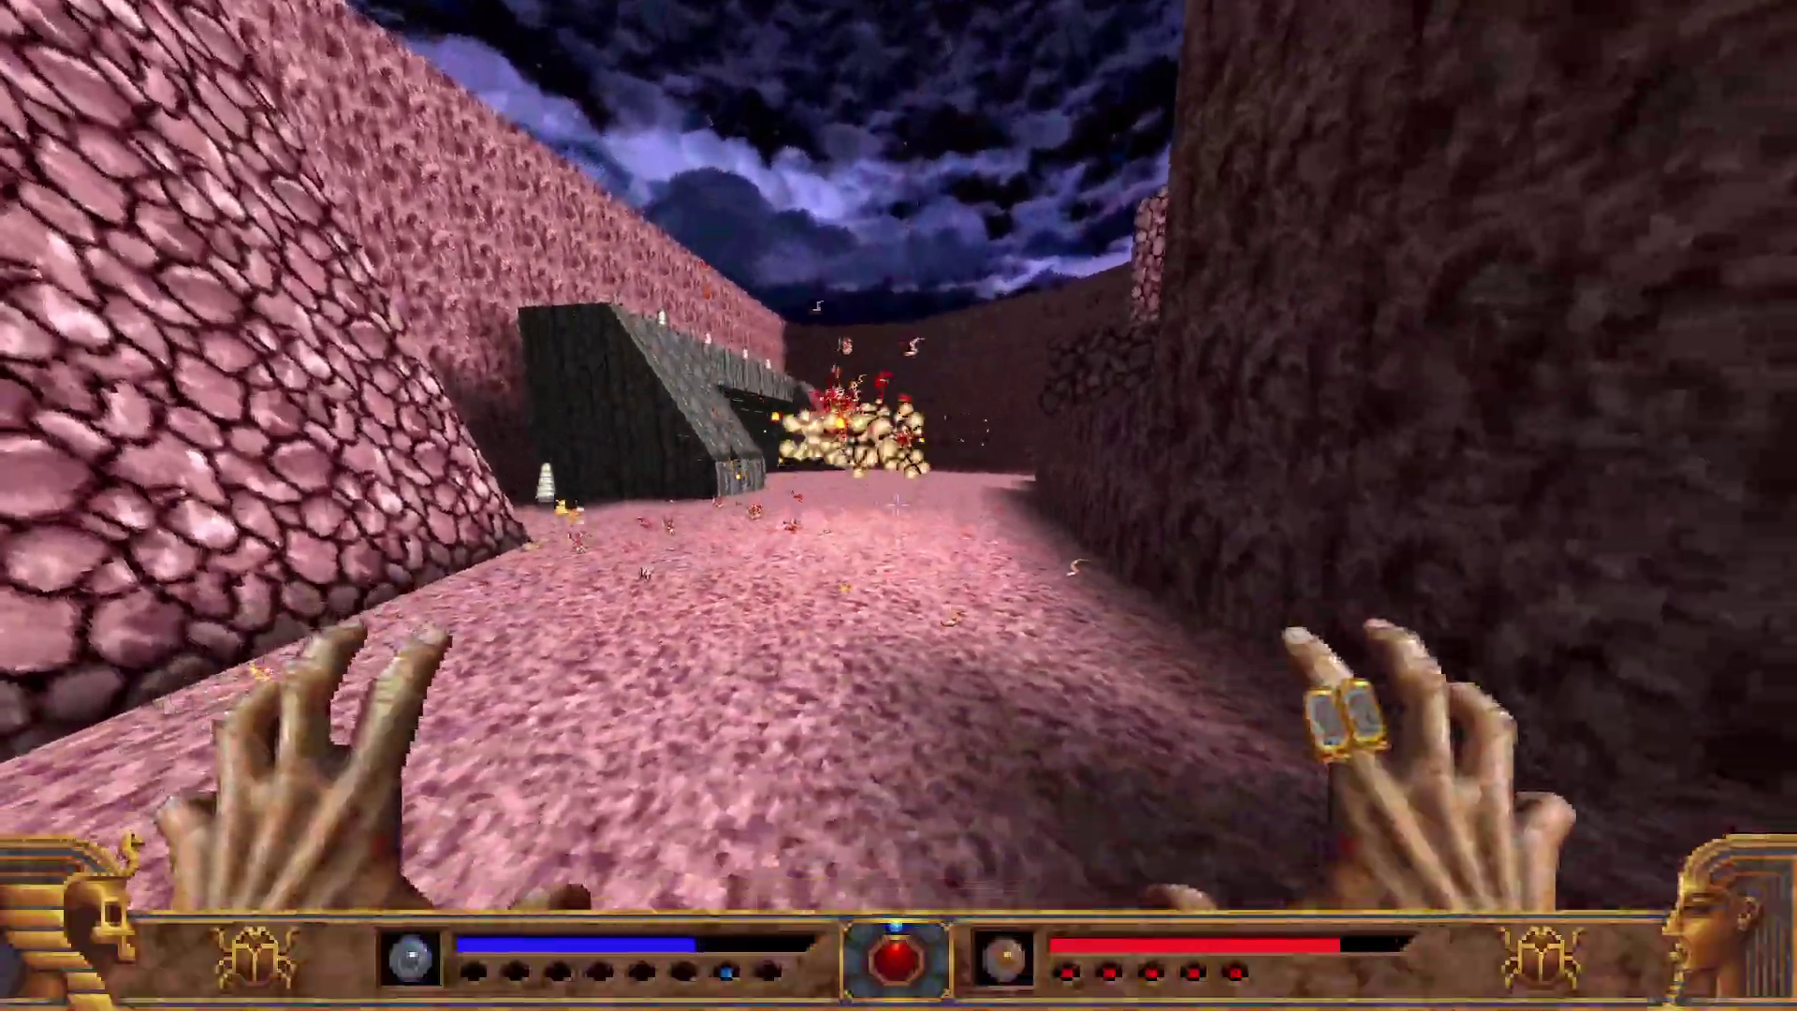
click(896, 505)
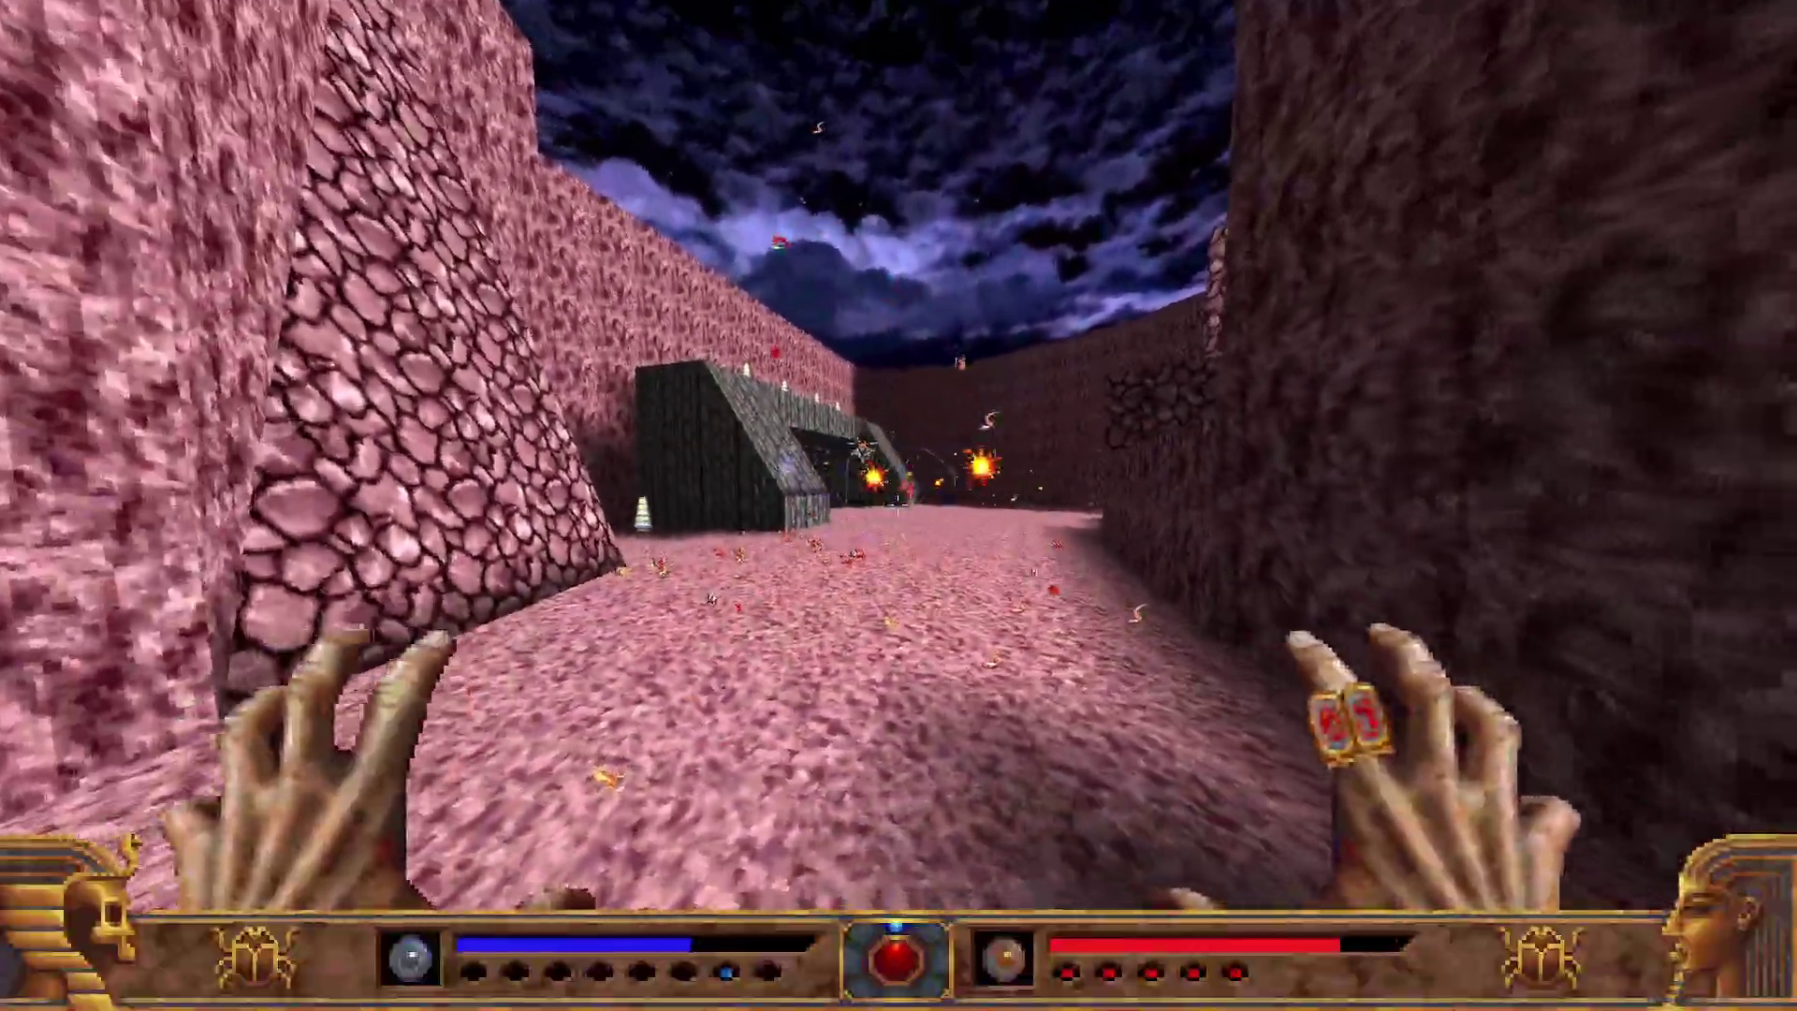
Collect the Weapon Power pickups, shoot the corridor mummies, and walk out into the pink outdoor area.
key(w)
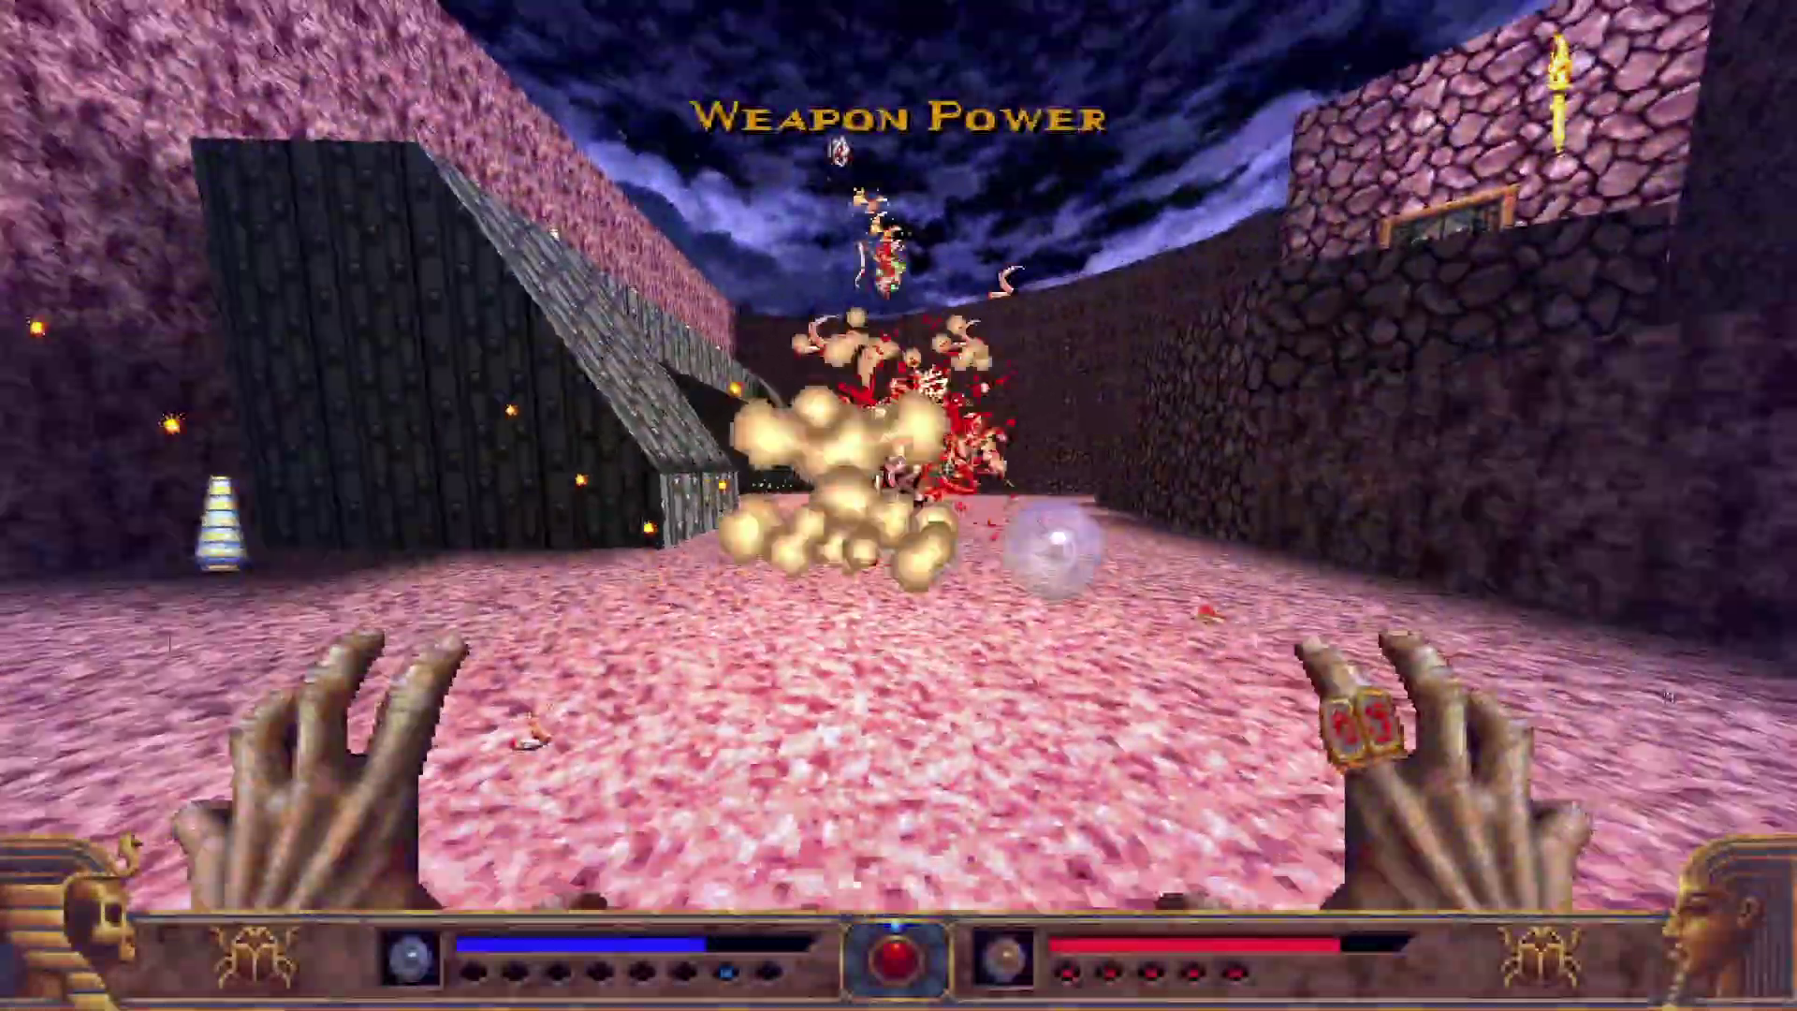
key(w)
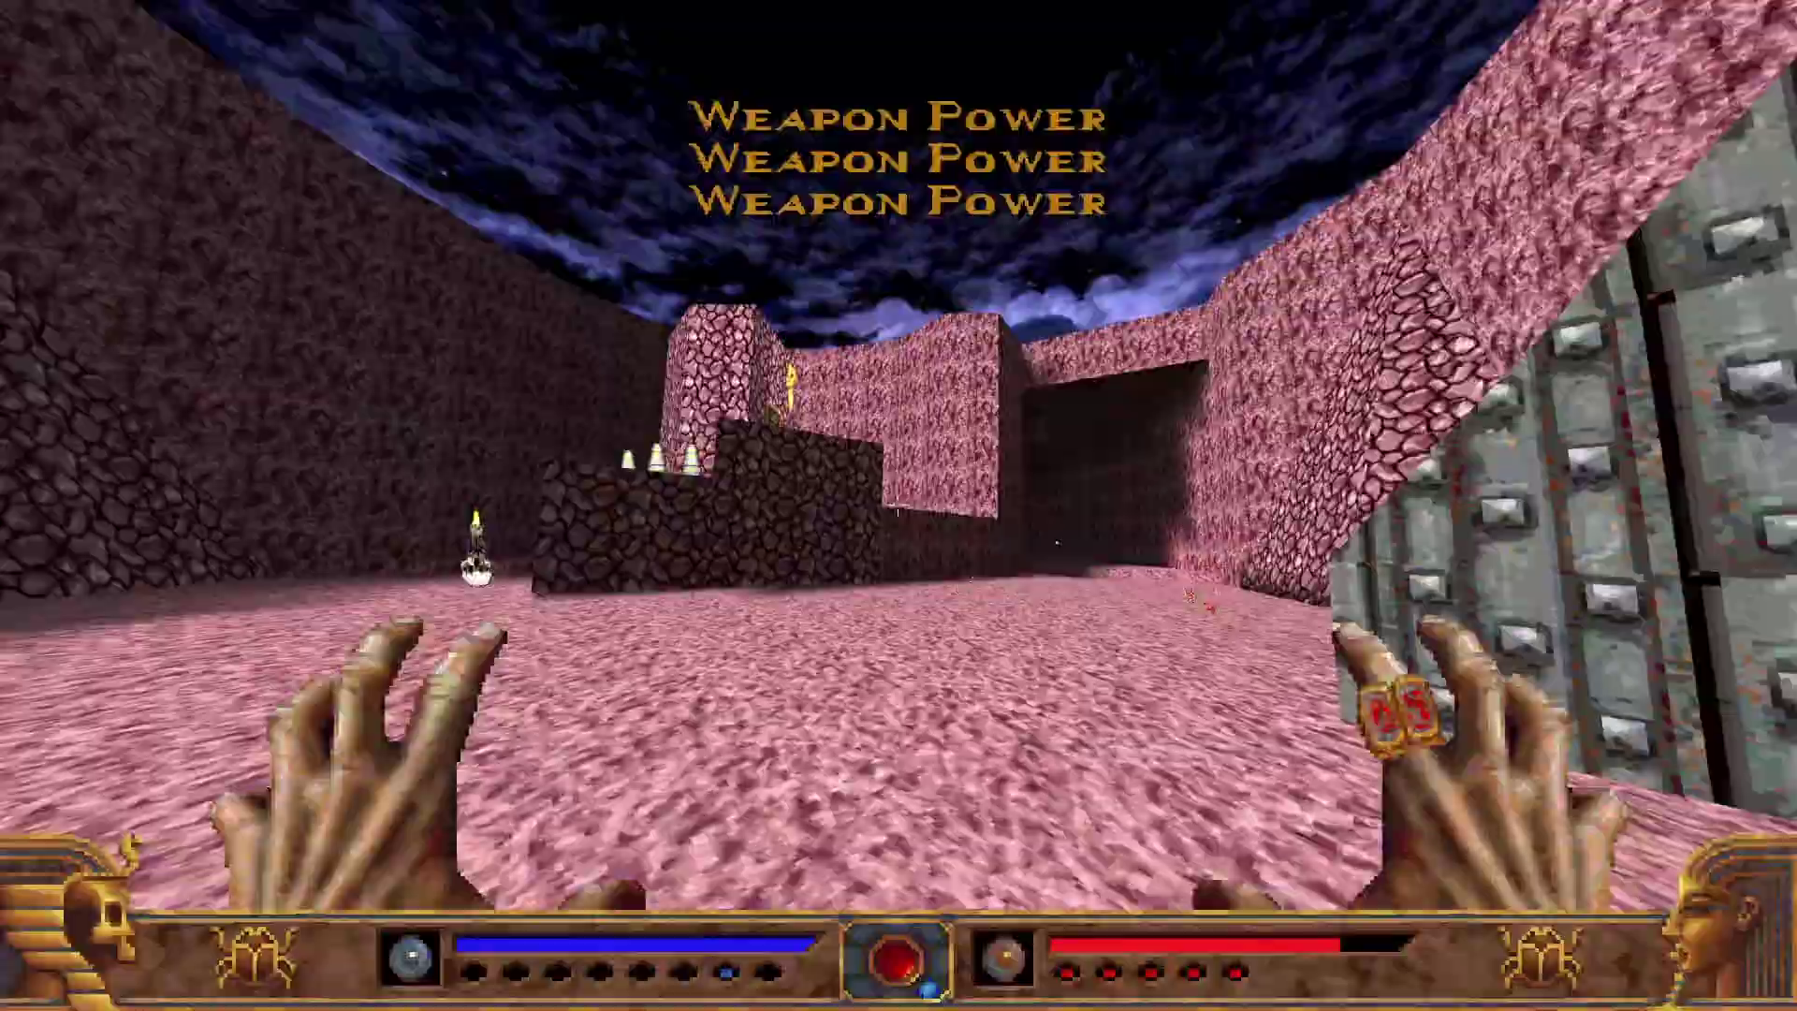
key(w)
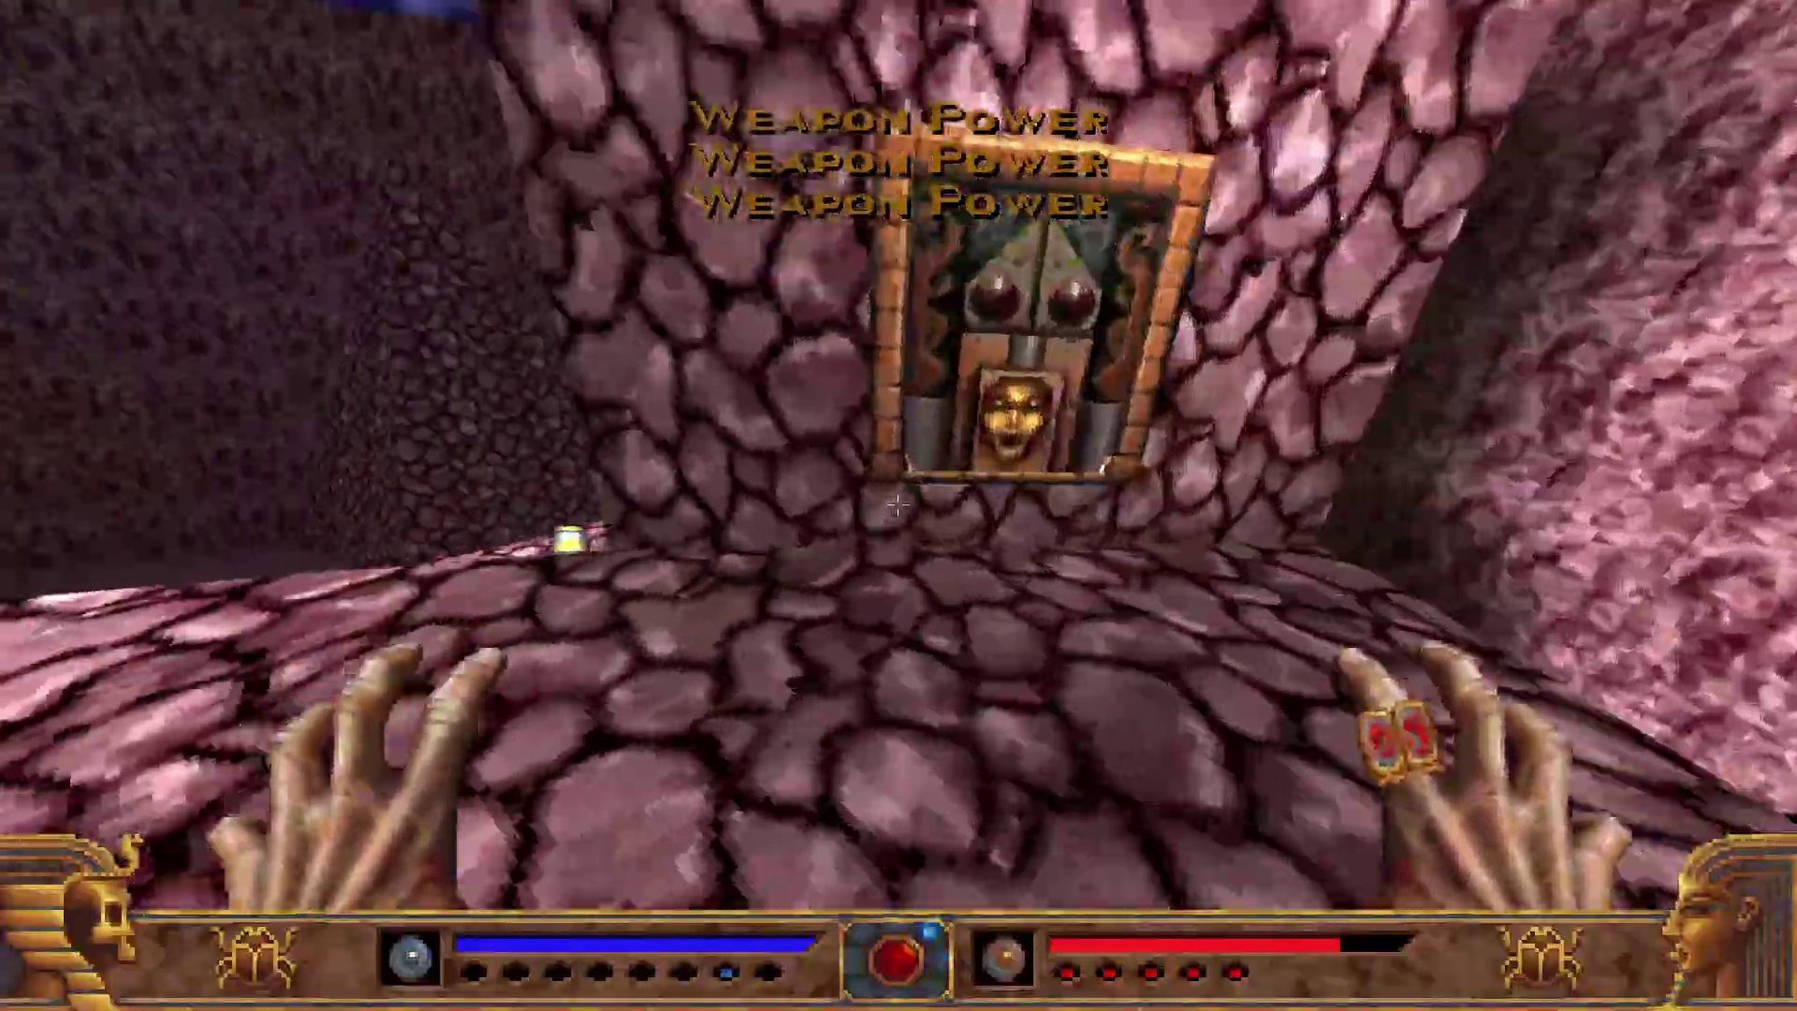
key(w)
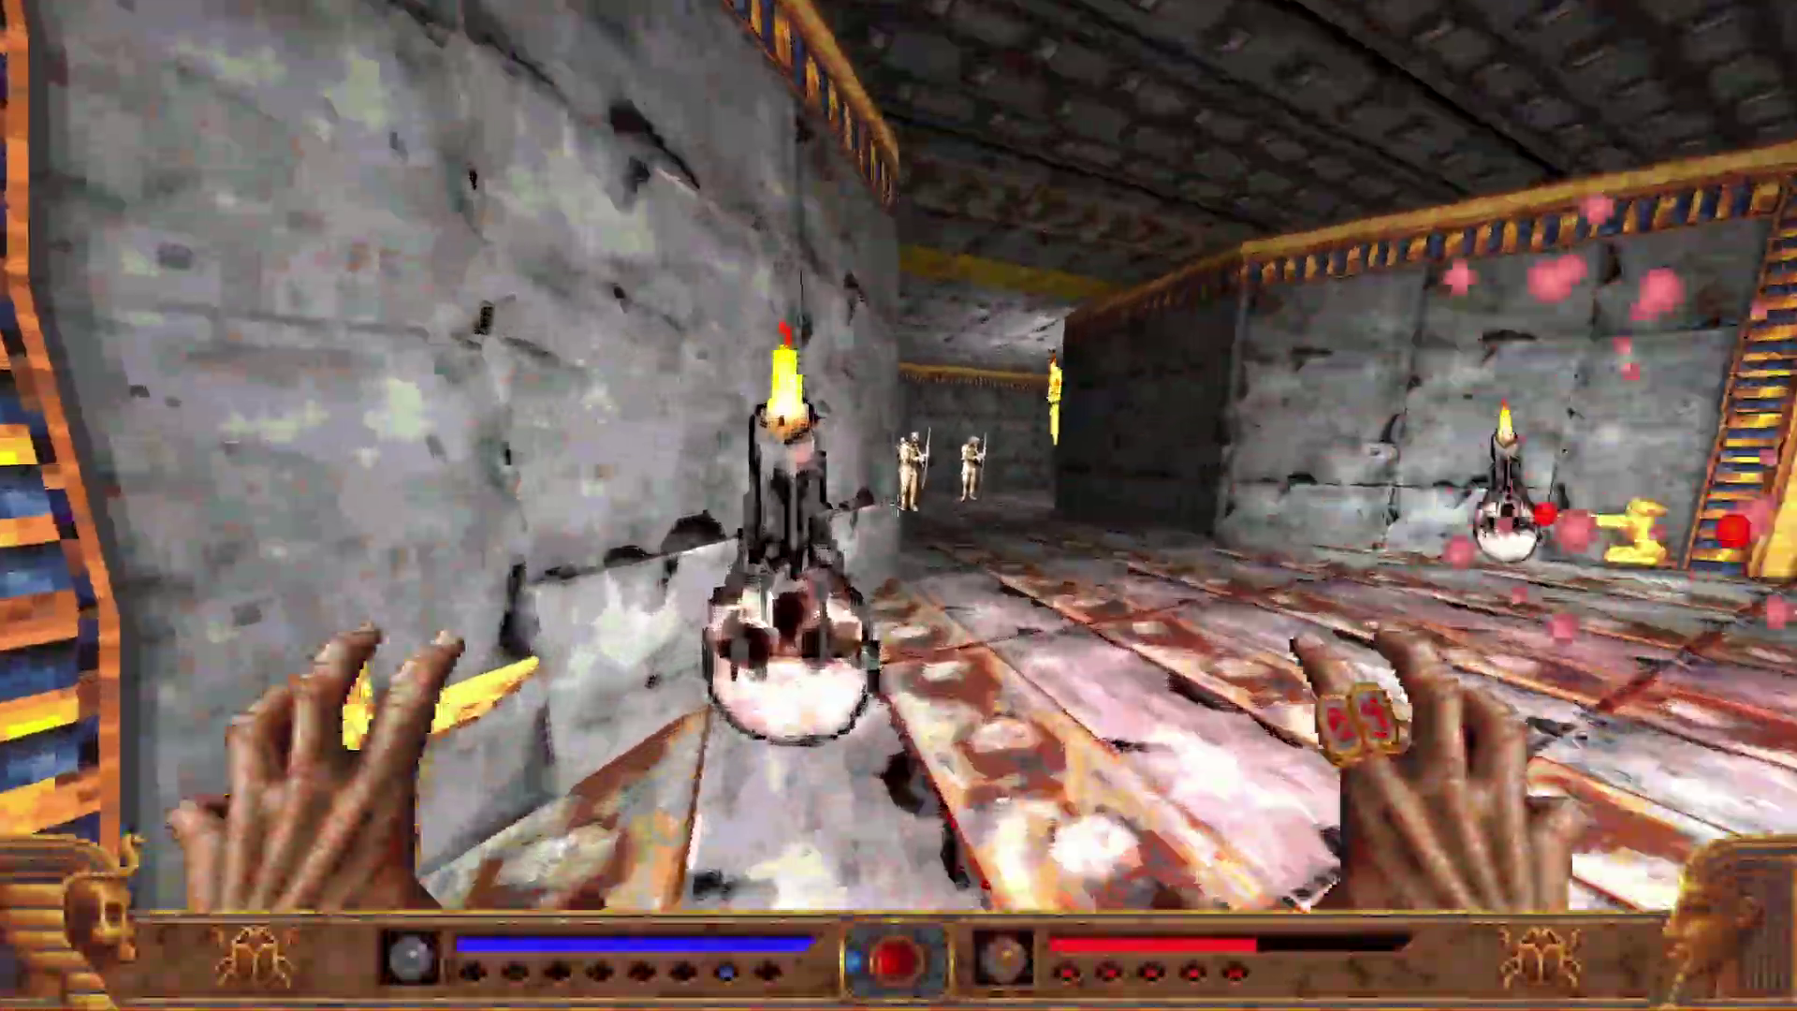
click(896, 505)
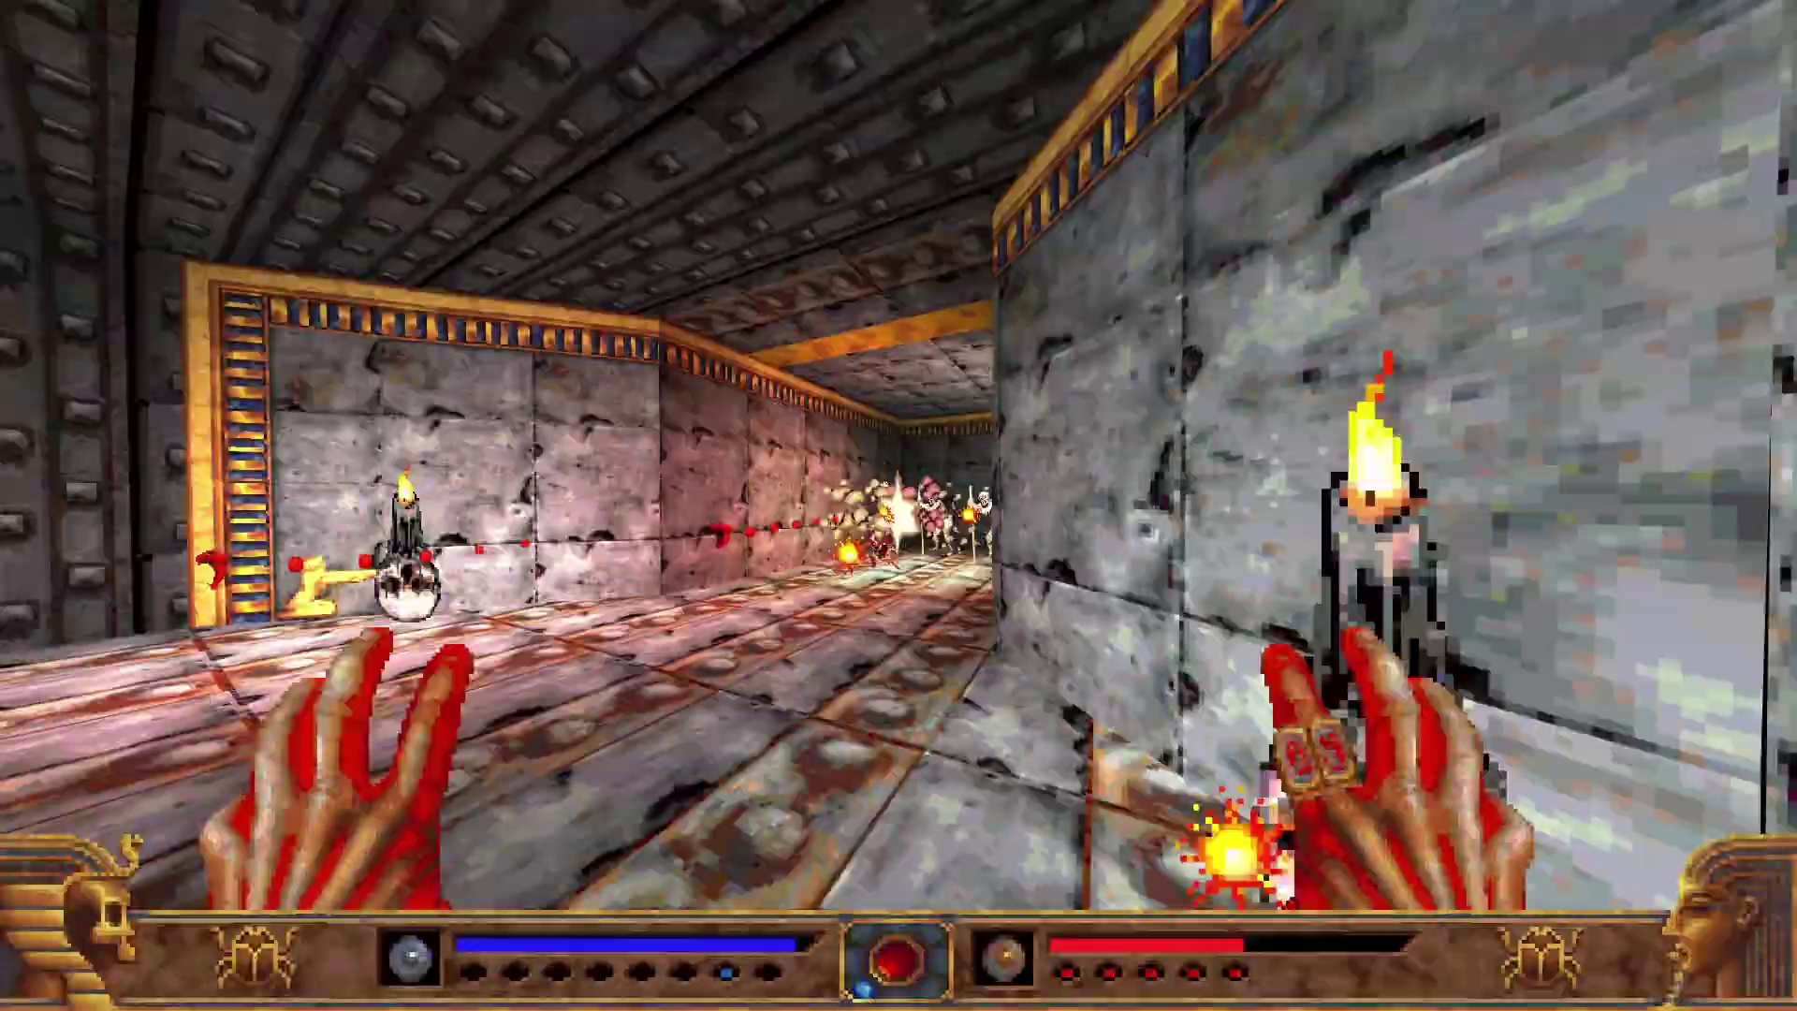
key(w)
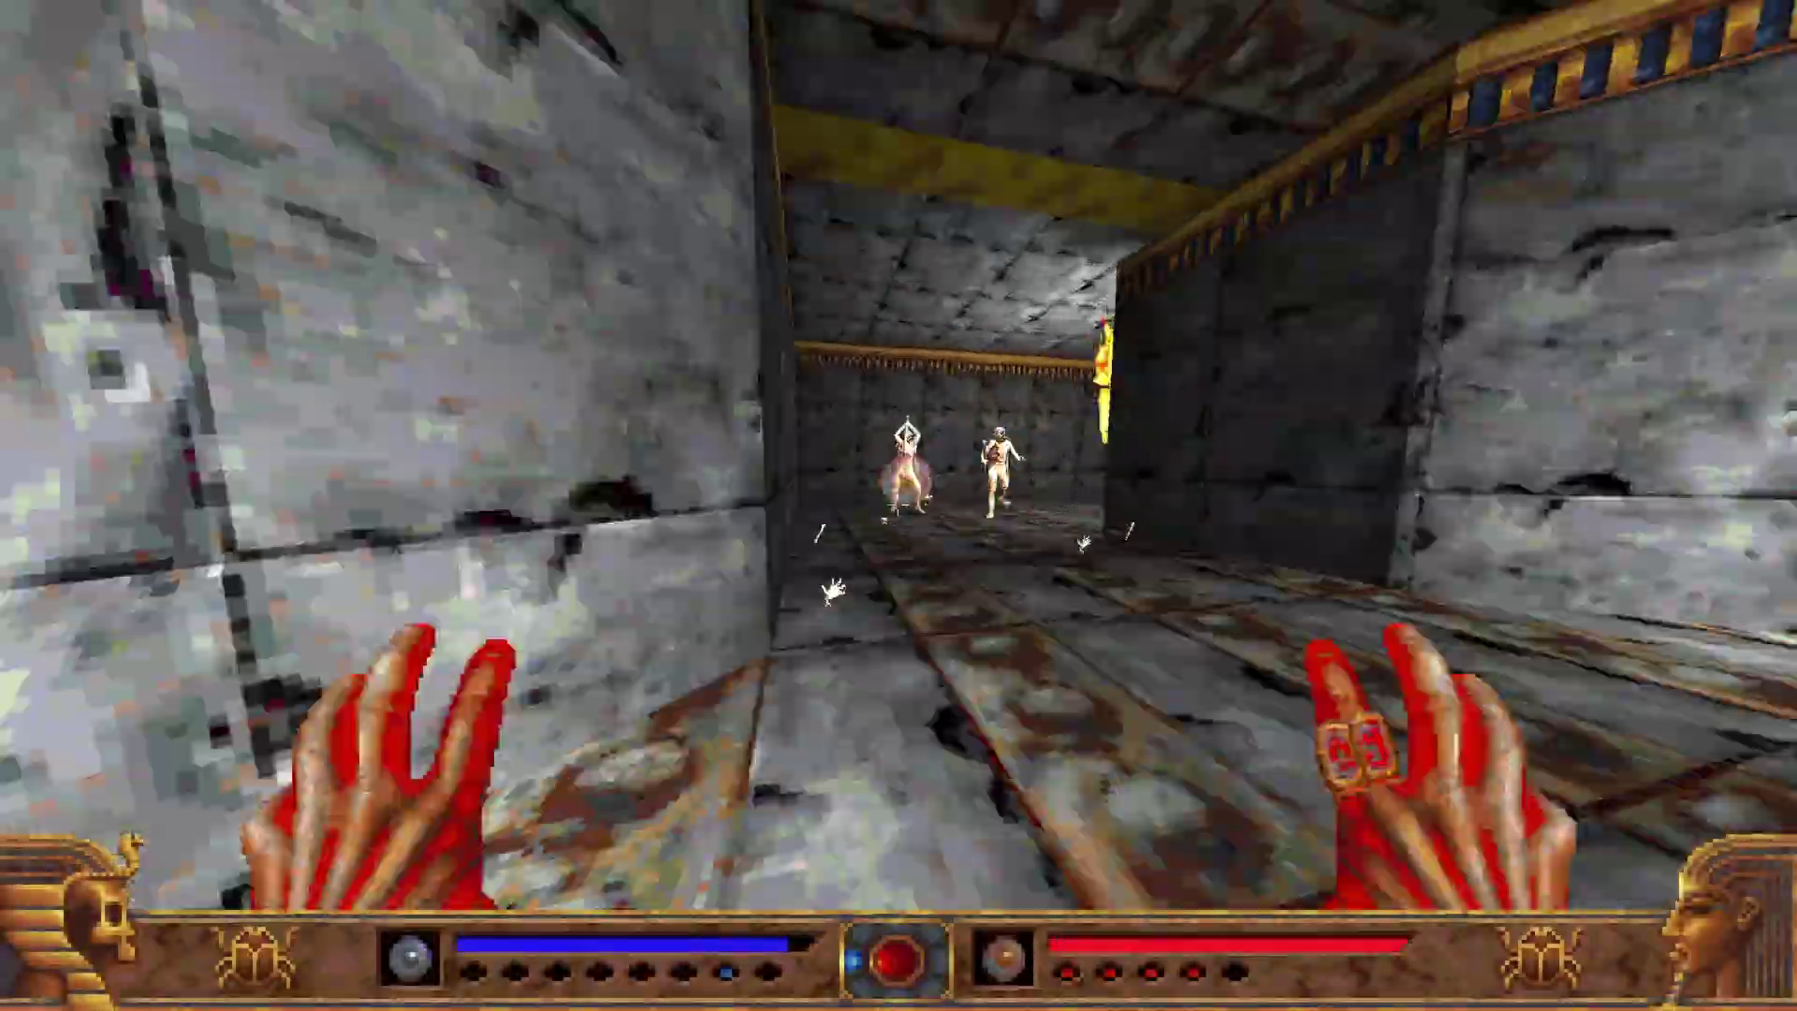
key(w)
key(w)
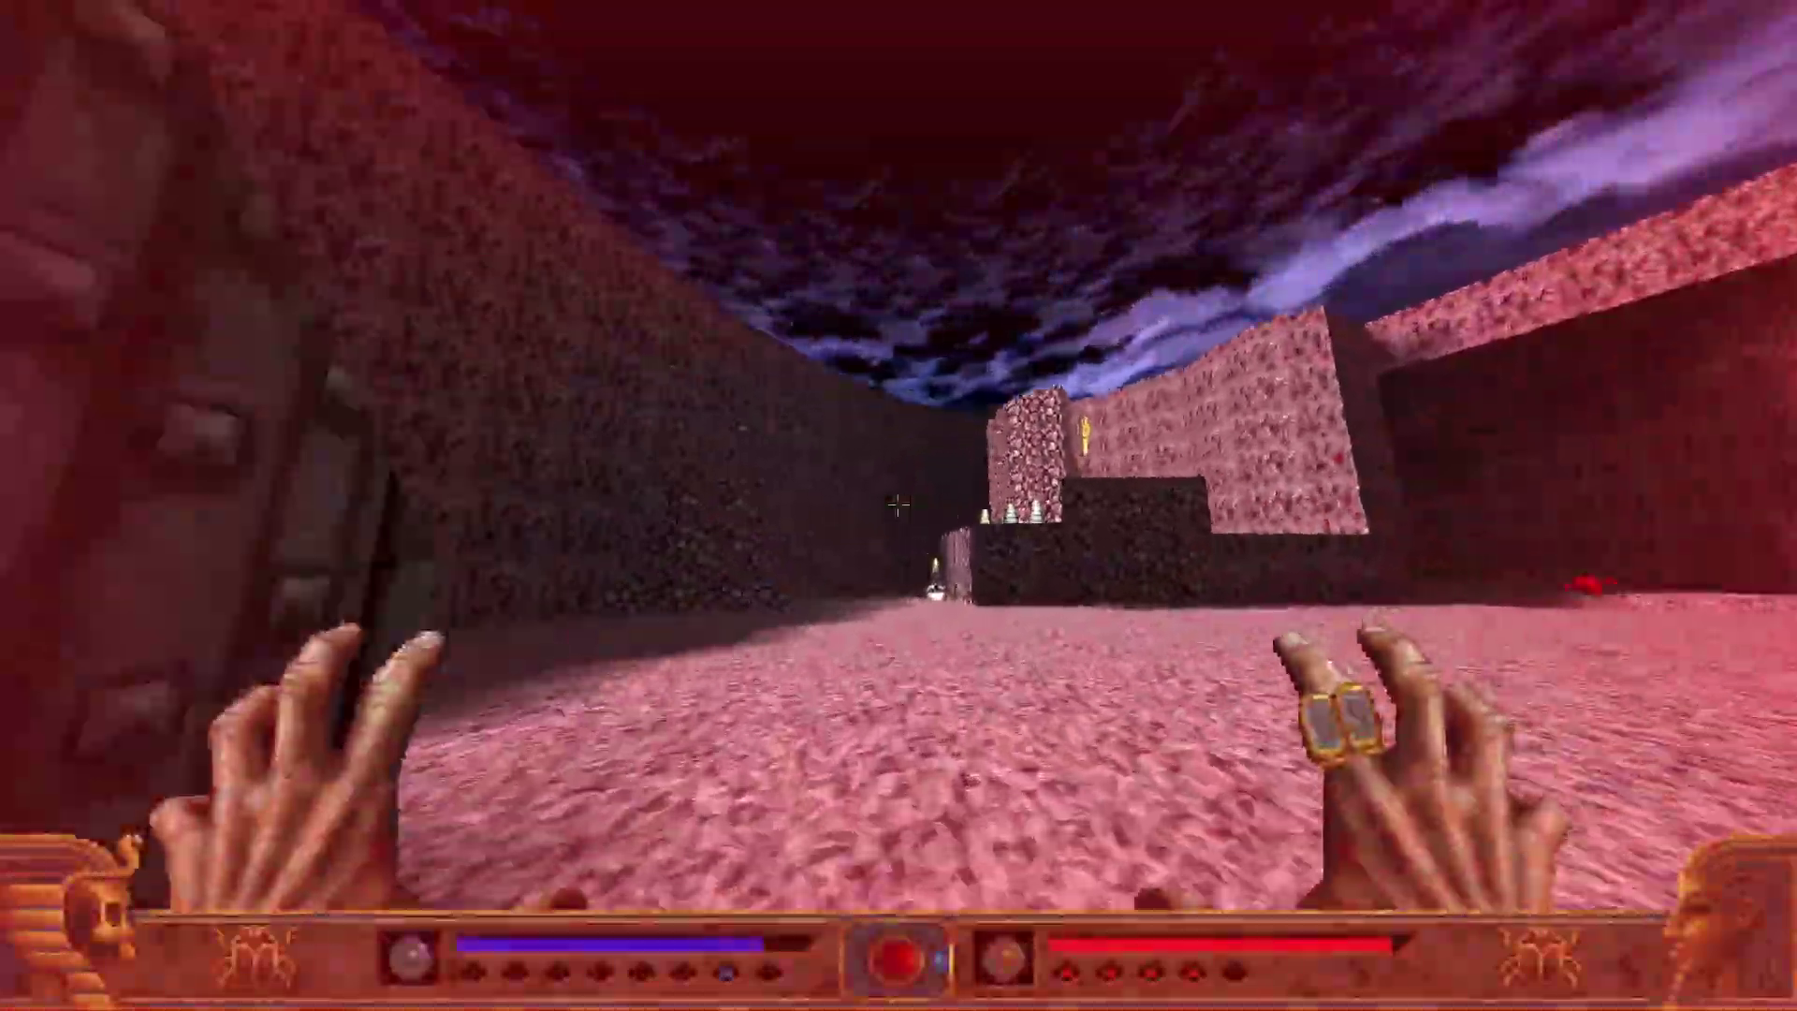
Switch to the M-60 and explore the pink courtyard around the riveted structure.
key(w)
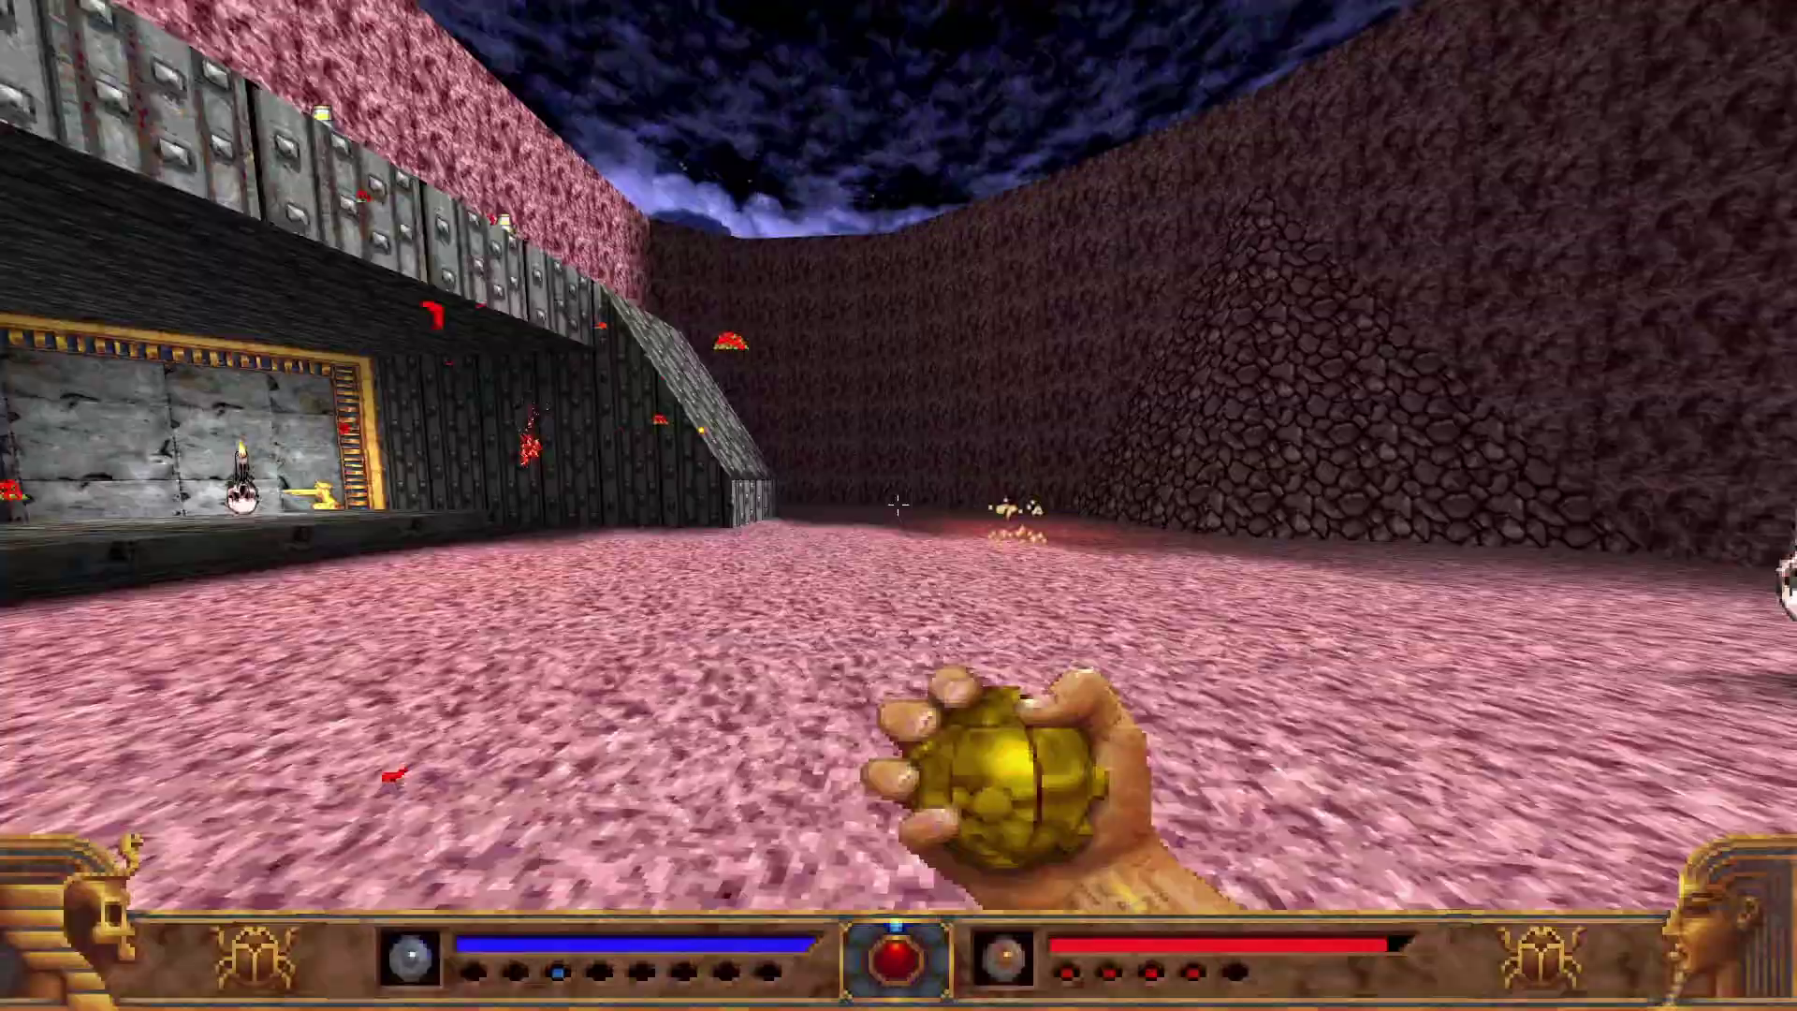
key(3)
key(w)
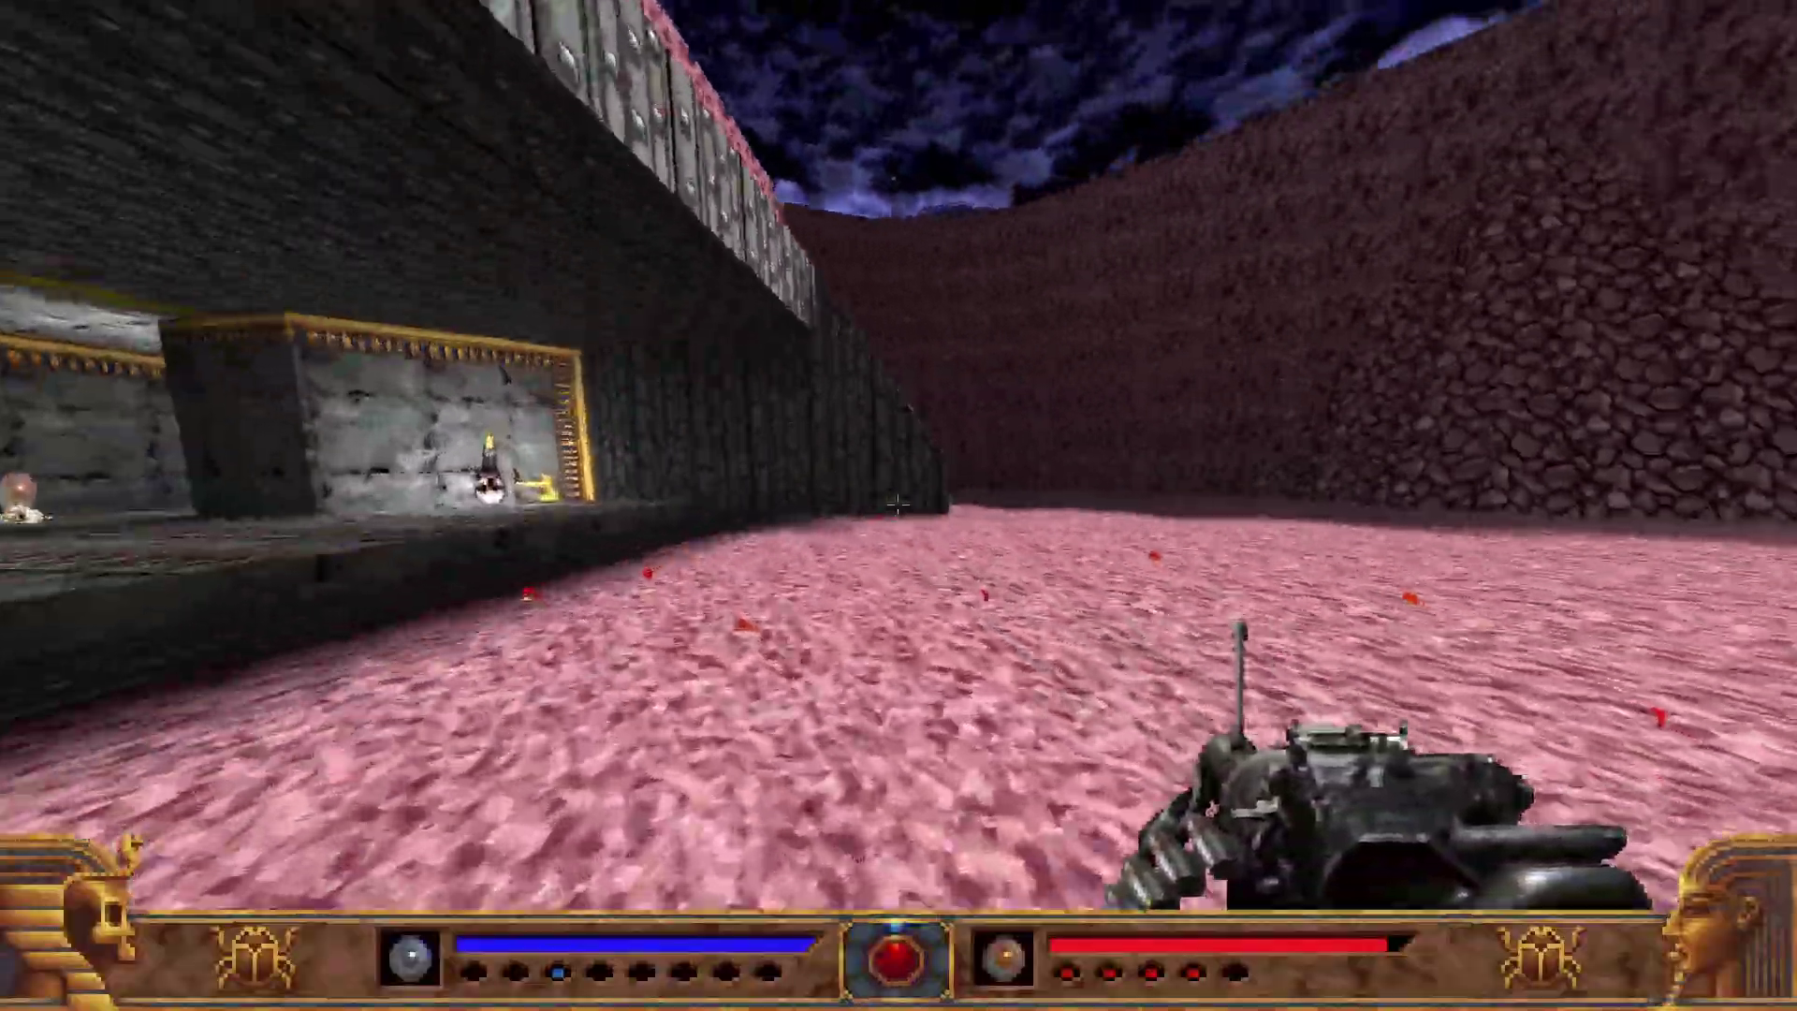
key(w)
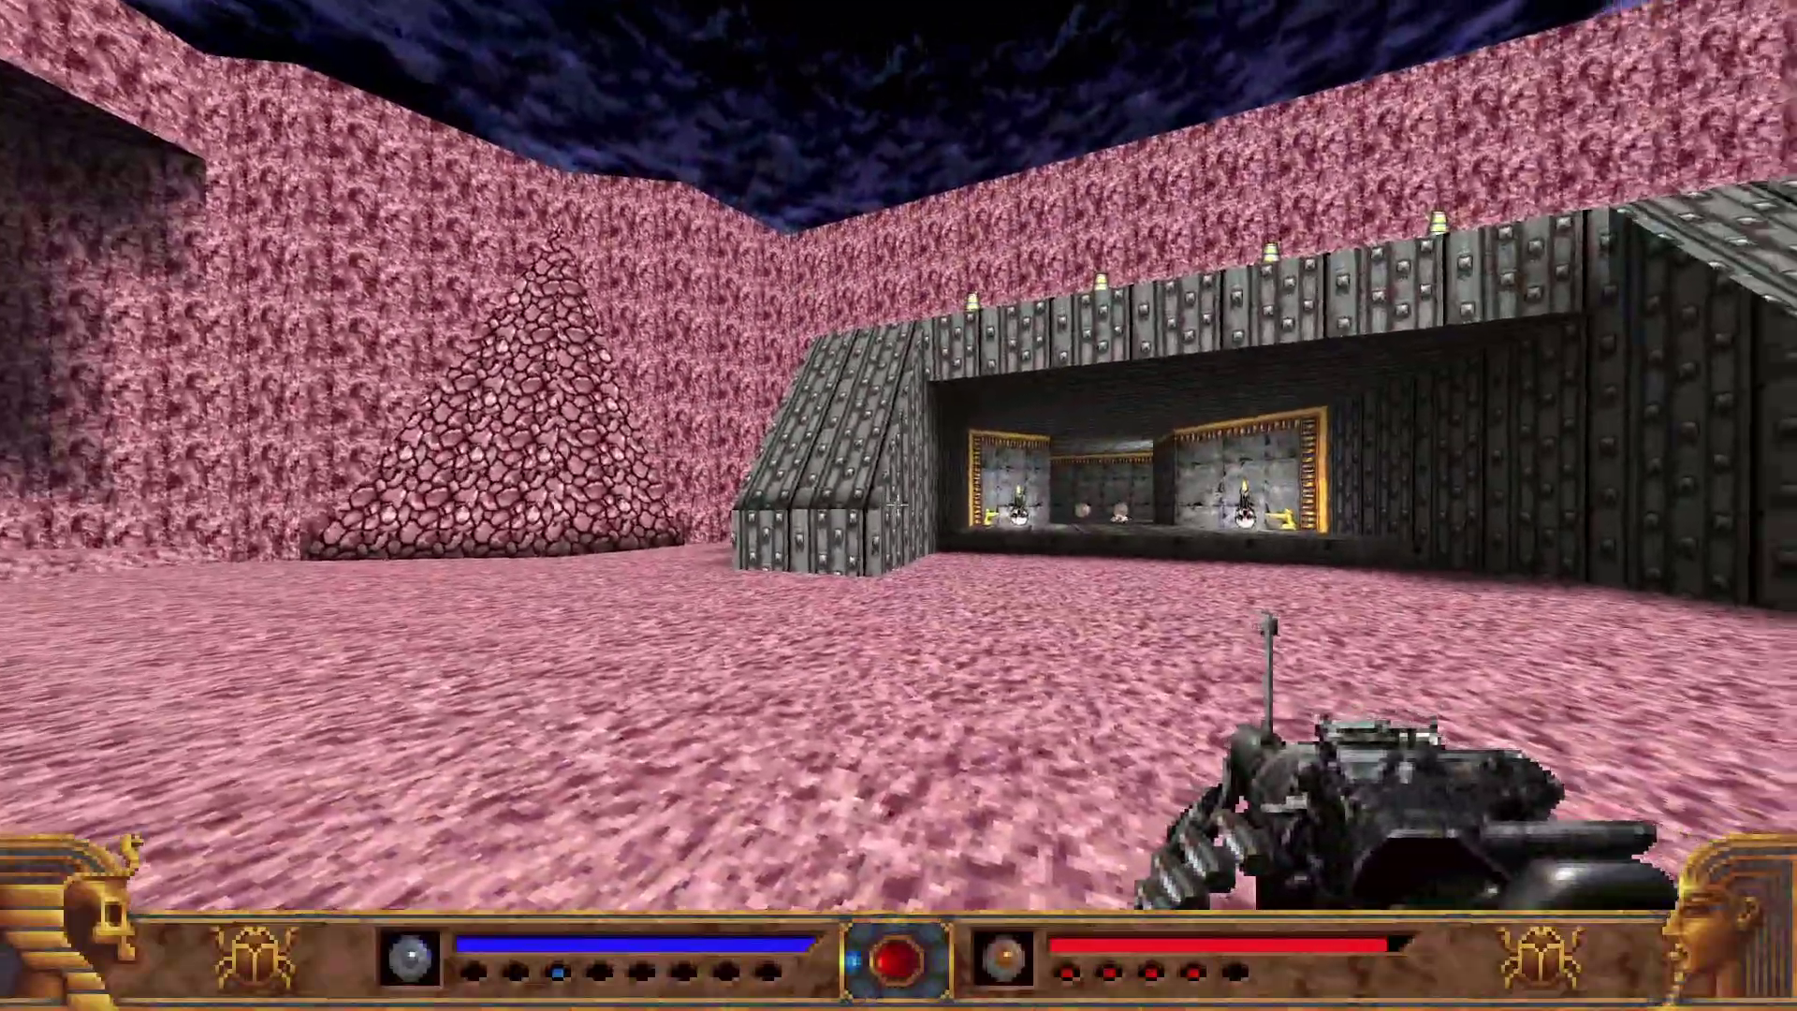
key(w)
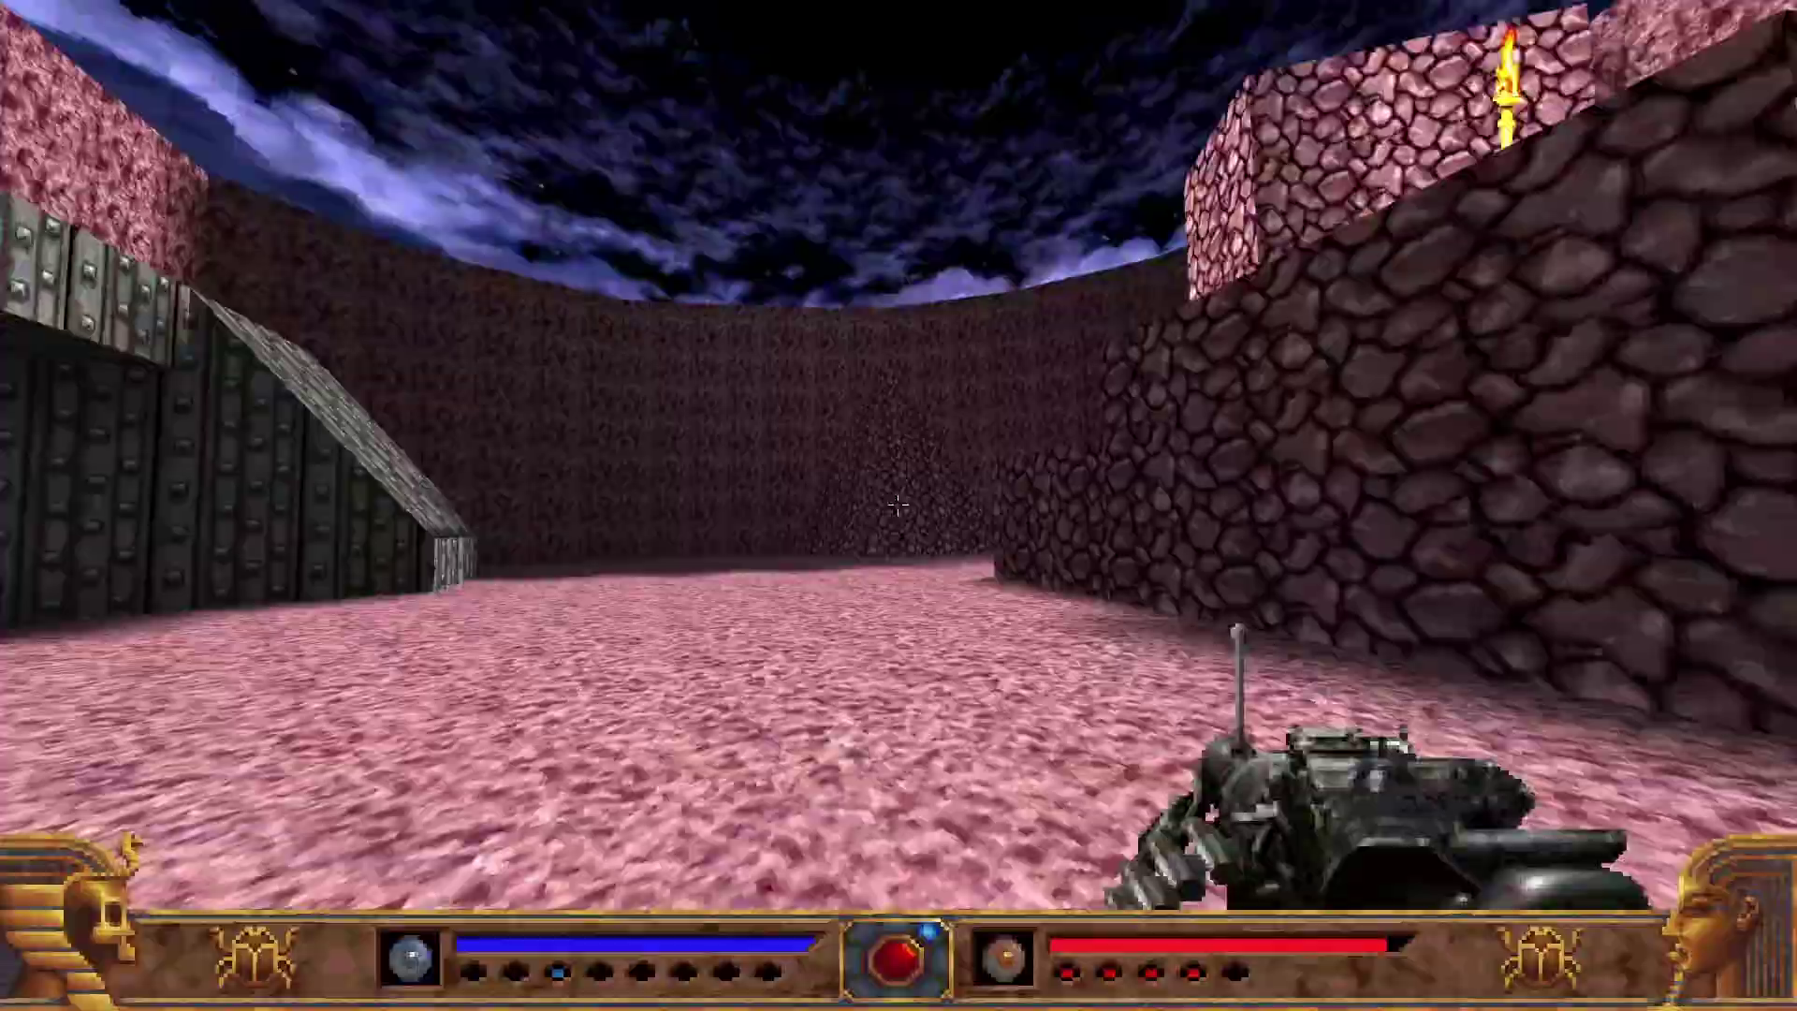
key(w)
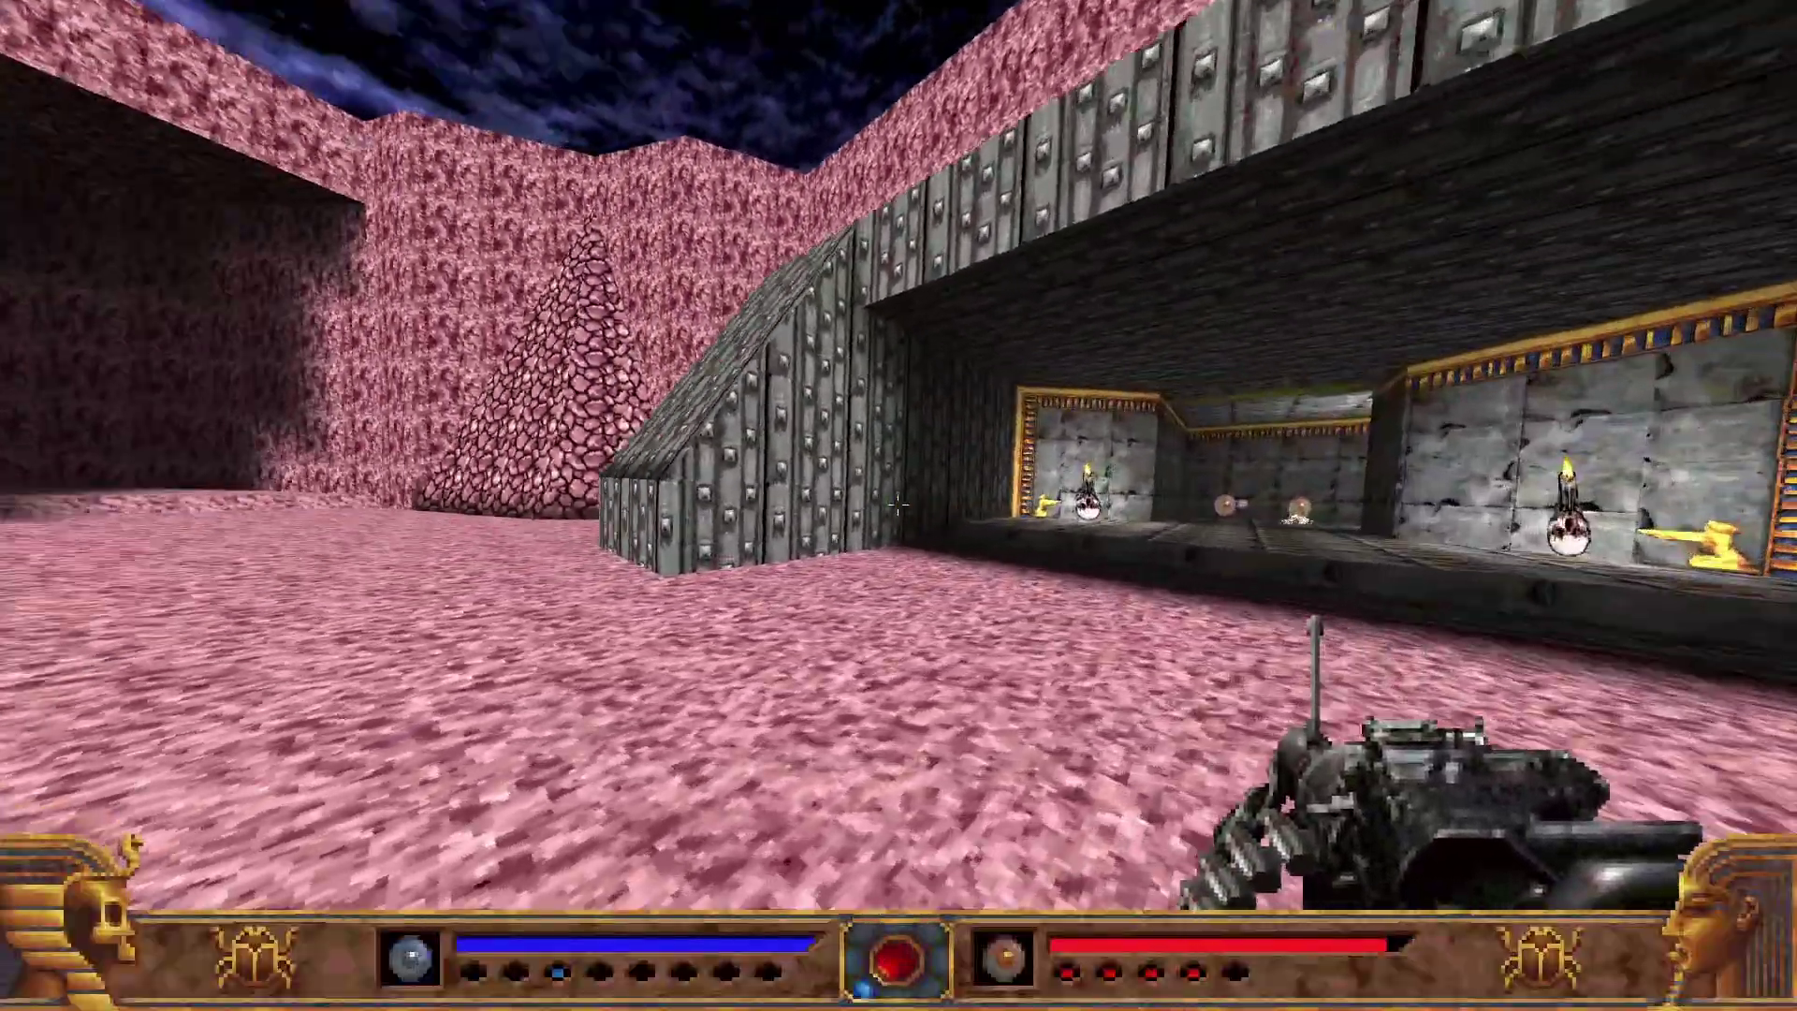
key(w)
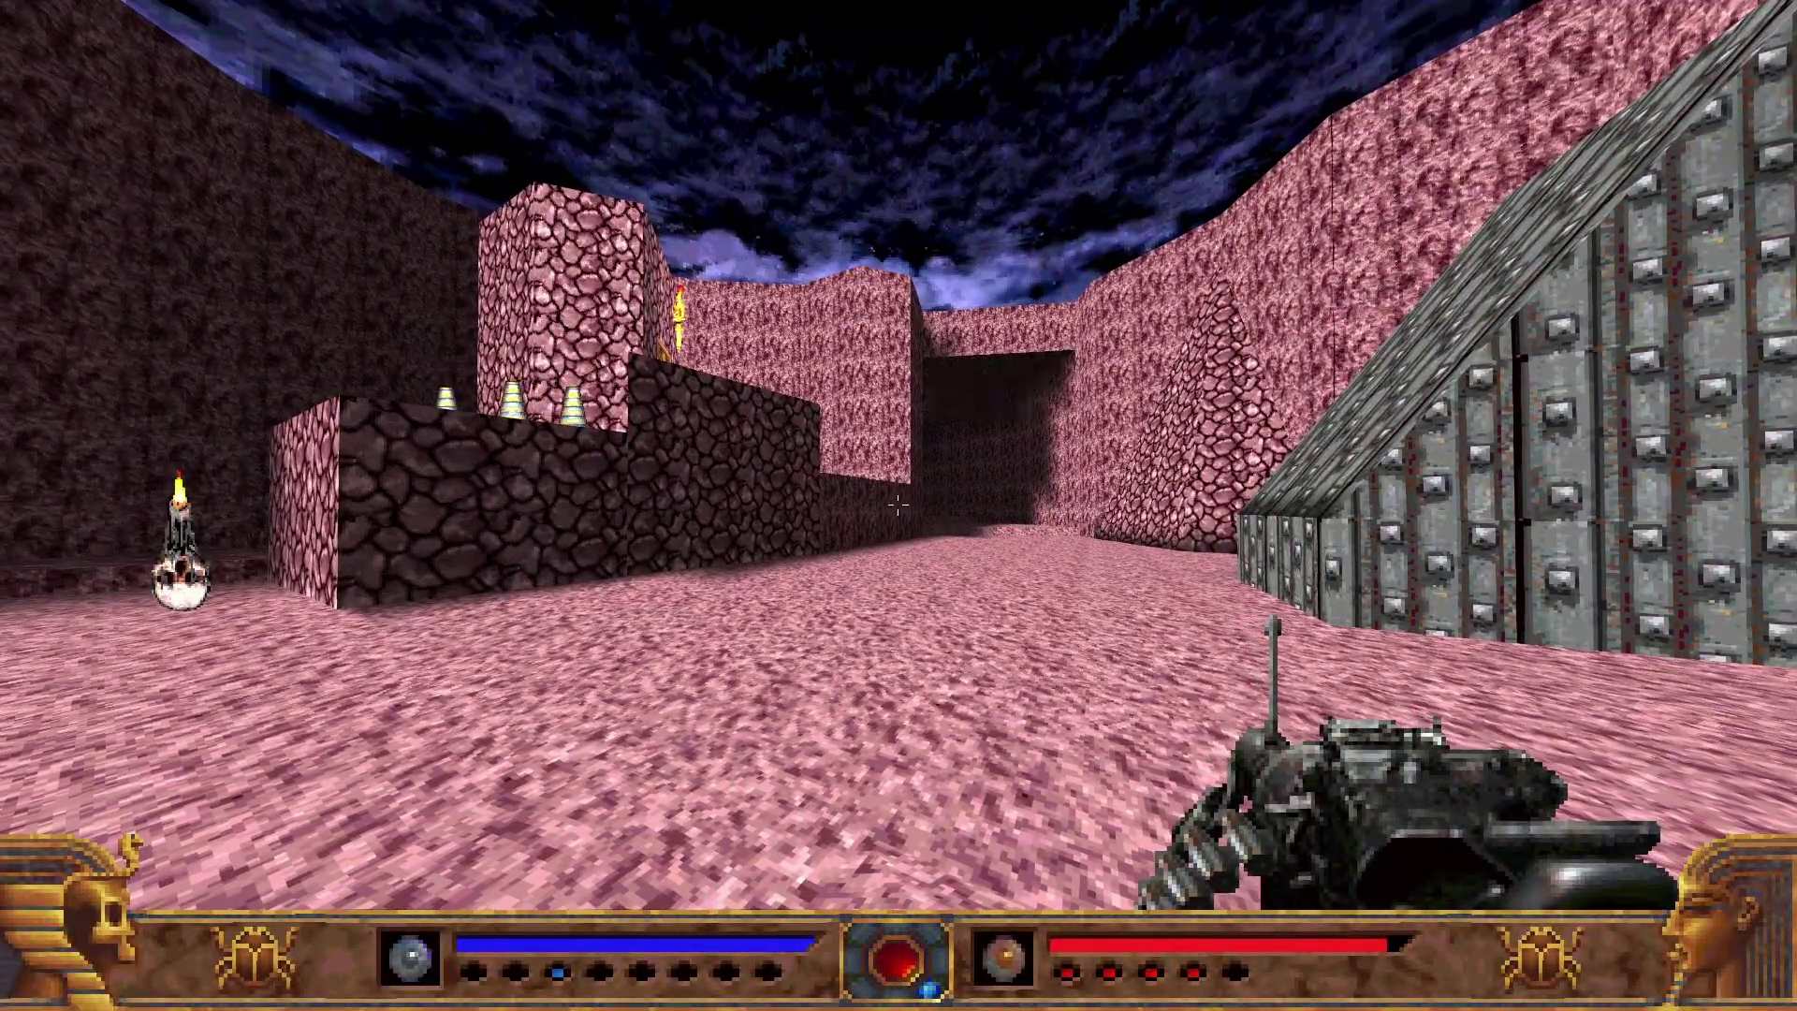